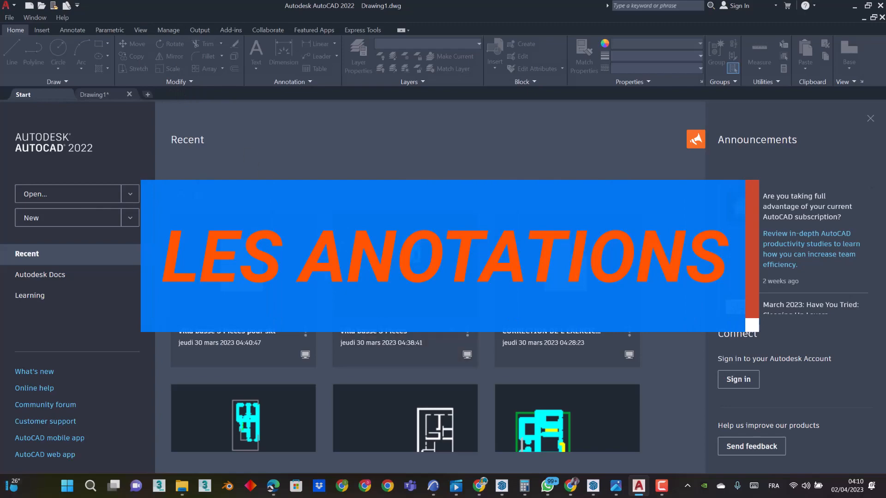
# Find the recent drawing "villa basse 3 Pieces" and open it
pyautogui.scroll(-3, 392, 249)
pyautogui.scroll(-2, 385, 262)
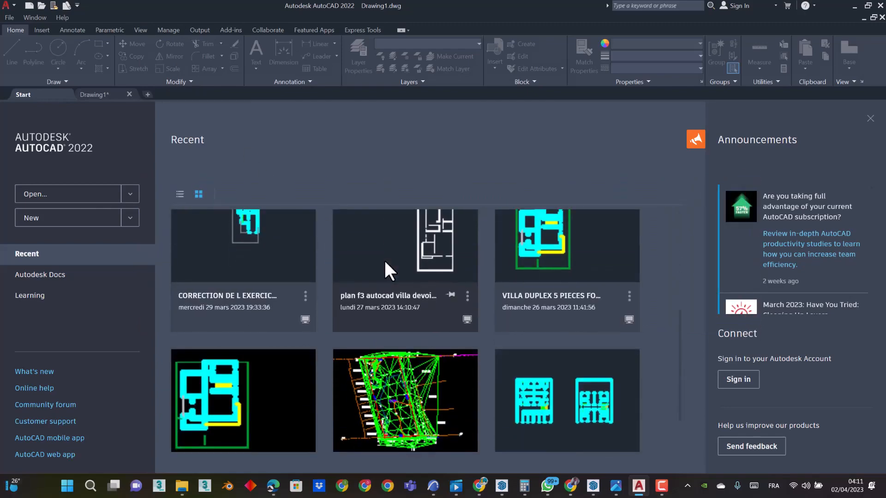
pyautogui.scroll(4, 385, 262)
pyautogui.scroll(-3, 386, 266)
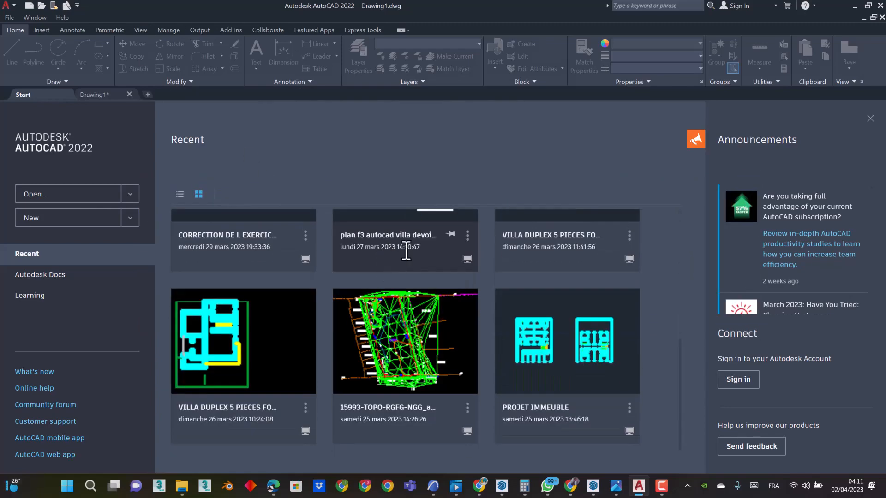
pyautogui.scroll(4, 401, 256)
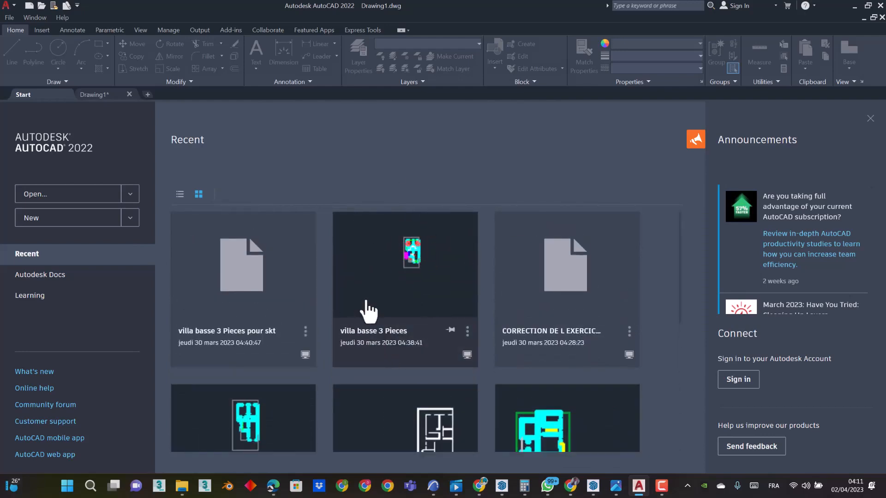
pyautogui.click(417, 261)
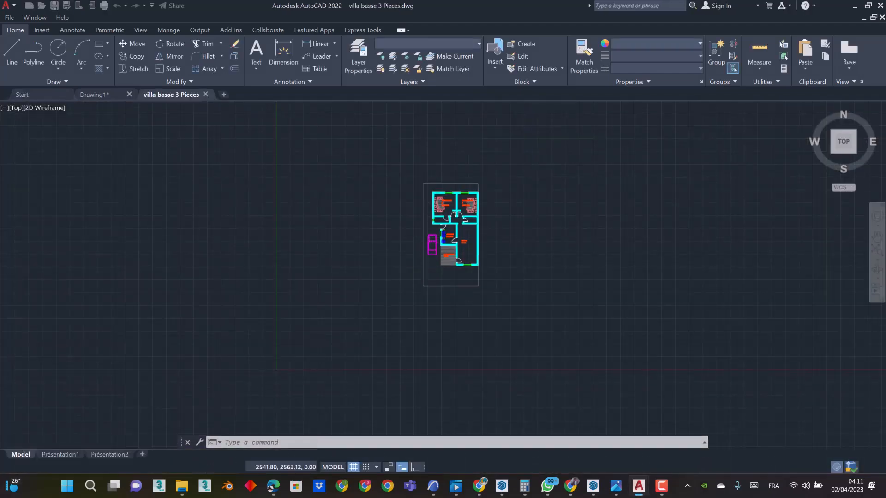
# Undo the last move in the floor plan
pyautogui.scroll(6, 467, 233)
pyautogui.write('u')
pyautogui.press('Return')
pyautogui.scroll(3, 410, 241)
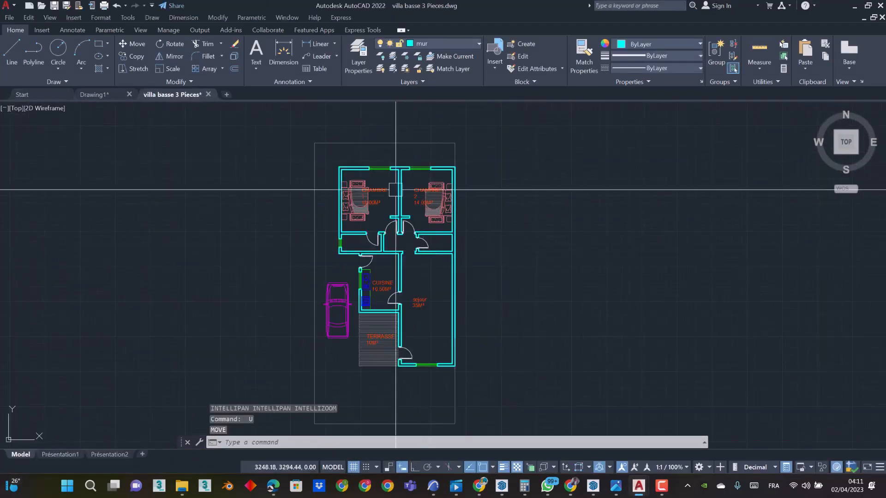
pyautogui.scroll(-3, 410, 240)
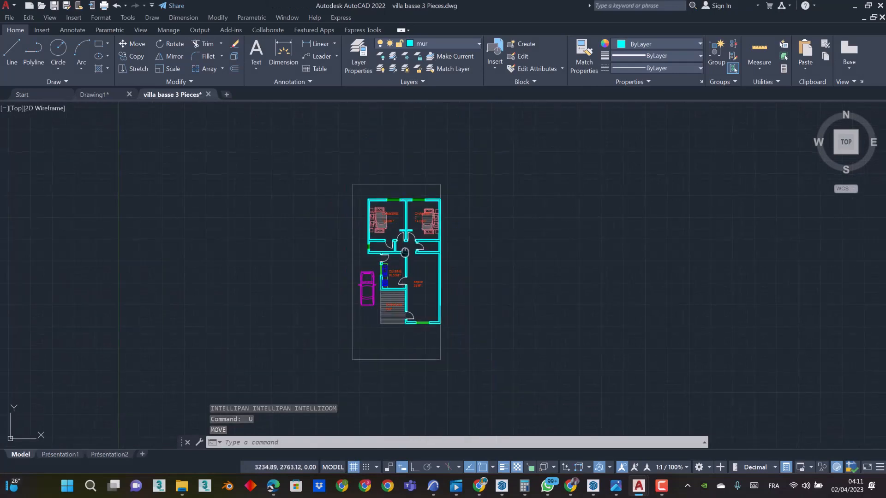
pyautogui.scroll(1, 387, 183)
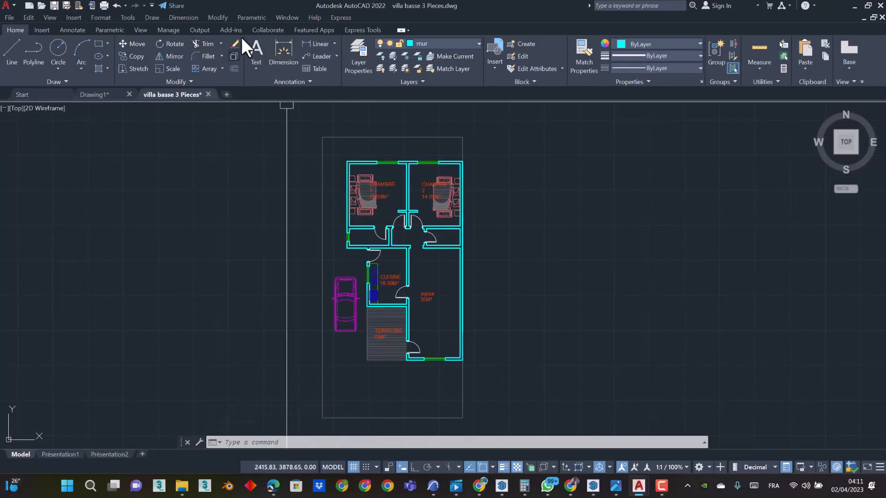
# Dimension the length of the partition wall line between Chambre 1 and Chambre 2, placing the dimension on the Chambre 1 side
pyautogui.click(282, 45)
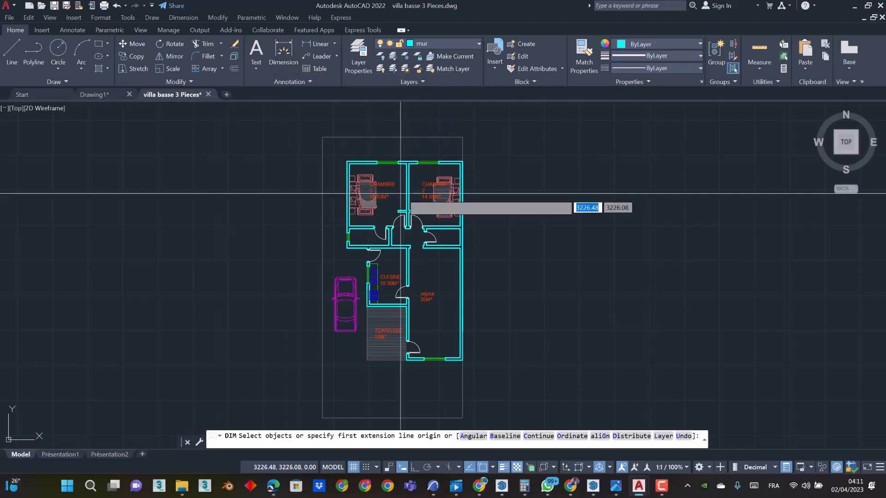
pyautogui.scroll(4, 412, 176)
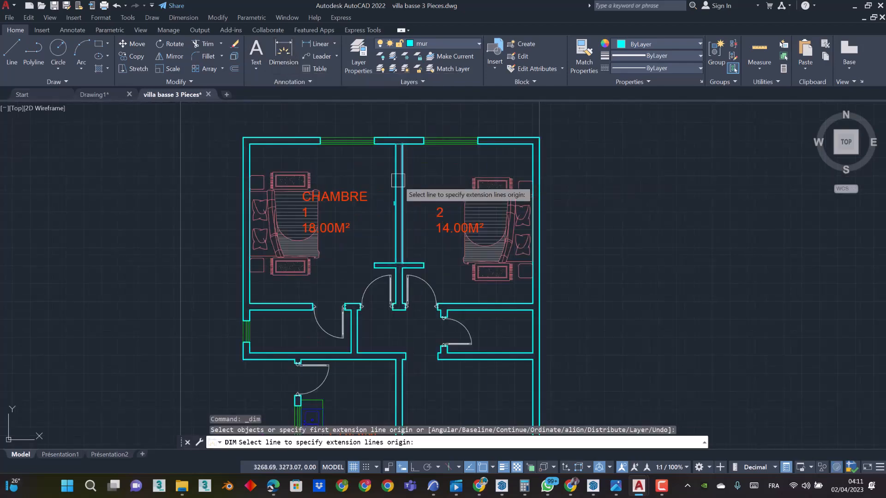
pyautogui.scroll(5, 398, 180)
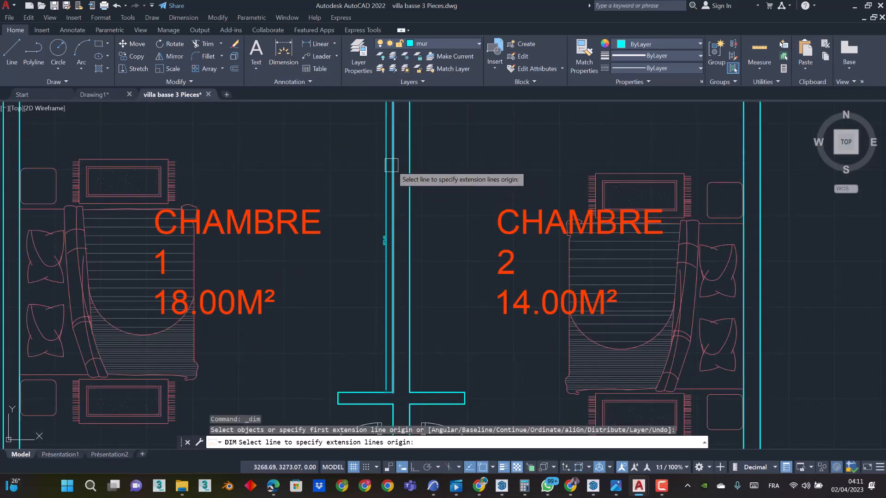
pyautogui.click(392, 164)
pyautogui.click(383, 238)
pyautogui.scroll(-3, 372, 205)
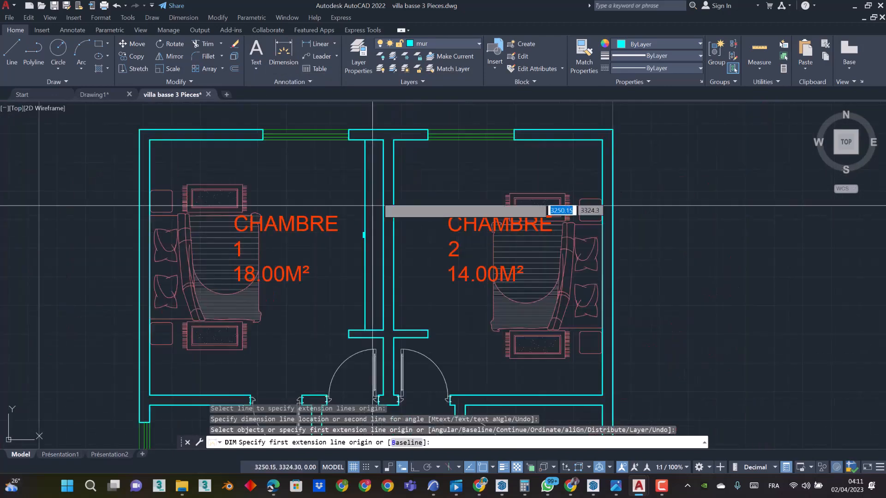
pyautogui.moveTo(379, 188); pyautogui.dragTo(373, 226, button='middle')
pyautogui.scroll(-2, 425, 188)
pyautogui.moveTo(426, 245); pyautogui.dragTo(414, 151, button='middle')
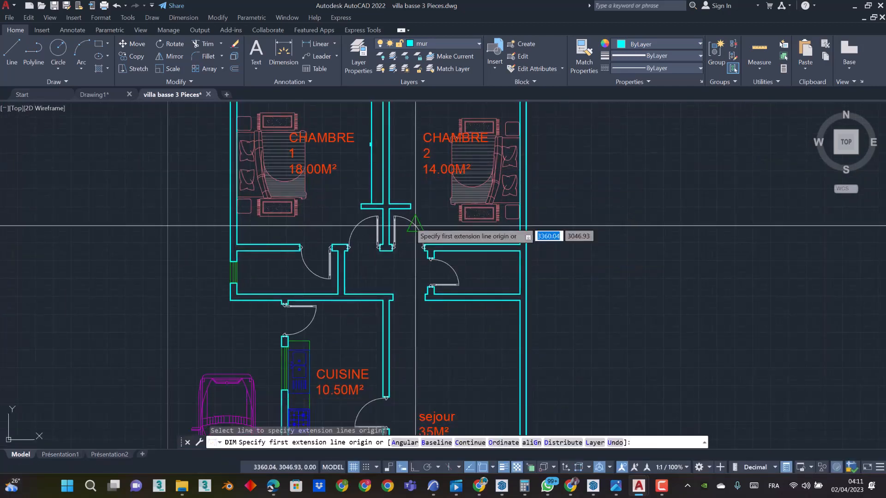
pyautogui.scroll(4, 414, 226)
pyautogui.press('Escape')
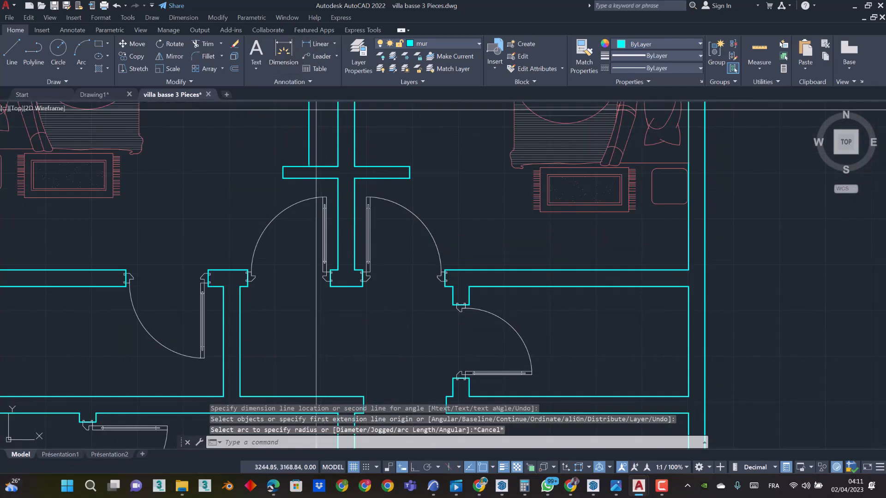
# Add a radius dimension to the swing arc of the Chambre 2 door, placing it just outside the arc
pyautogui.press('space')
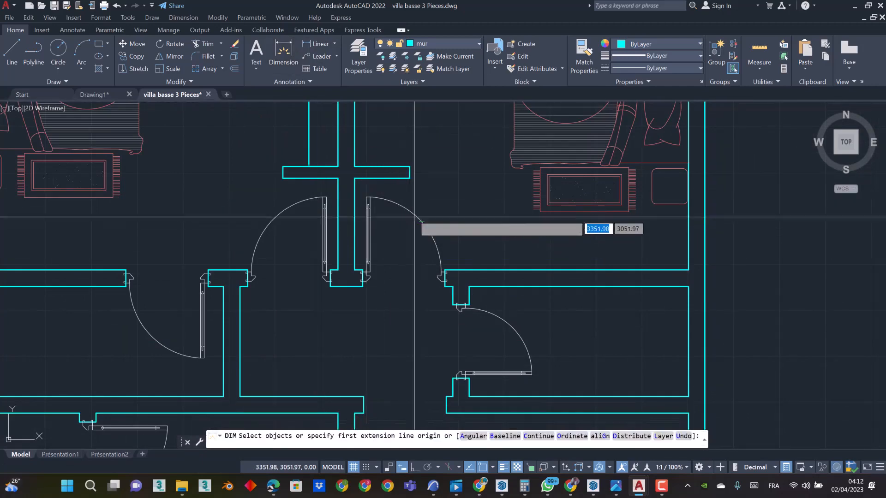
pyautogui.click(409, 208)
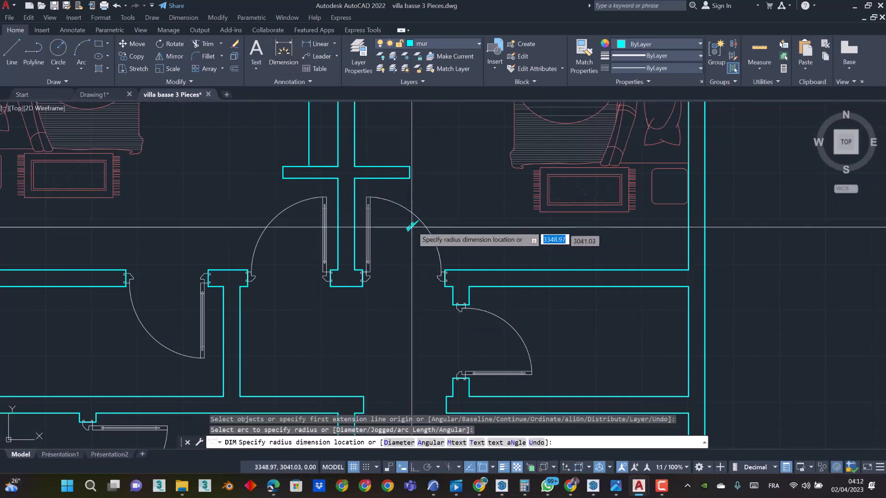
pyautogui.scroll(6, 410, 222)
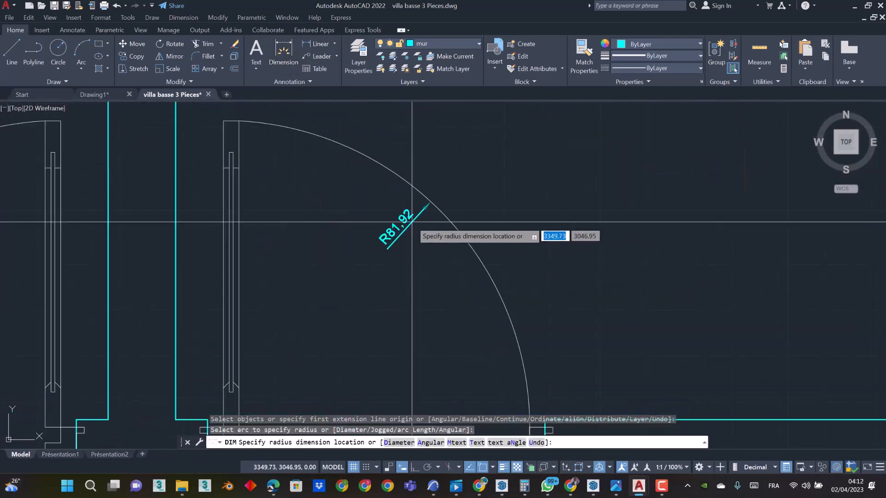
pyautogui.click(472, 188)
pyautogui.scroll(-5, 470, 192)
pyautogui.moveTo(422, 333); pyautogui.dragTo(424, 243, button='middle')
pyautogui.moveTo(367, 204); pyautogui.dragTo(365, 260, button='middle')
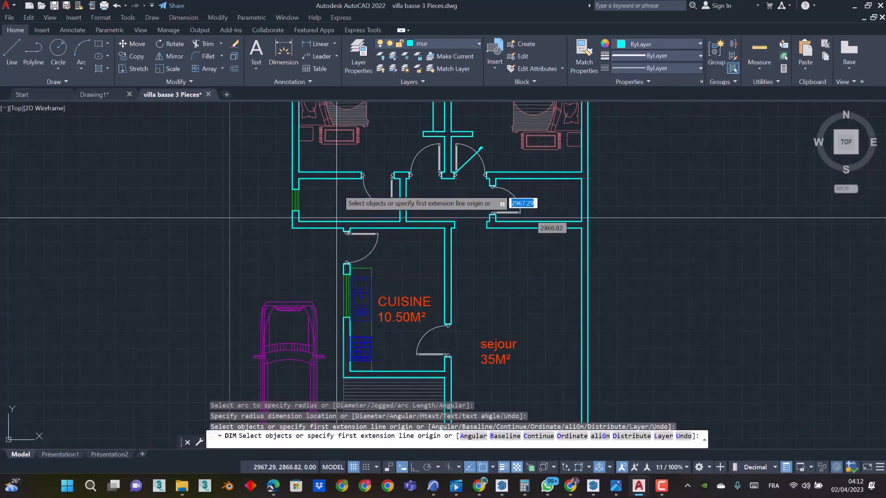
pyautogui.moveTo(338, 189); pyautogui.dragTo(336, 265, button='middle')
pyautogui.scroll(3, 332, 174)
pyautogui.scroll(6, 332, 173)
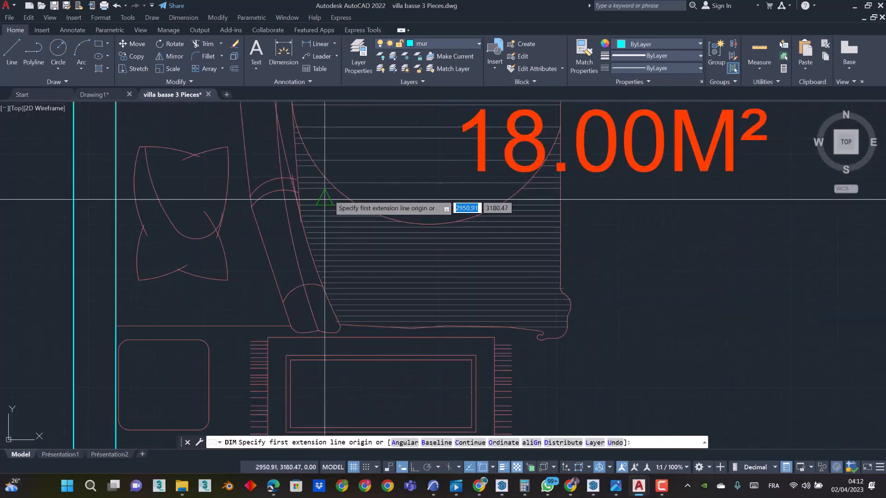
pyautogui.scroll(-8, 349, 199)
pyautogui.scroll(6, 393, 222)
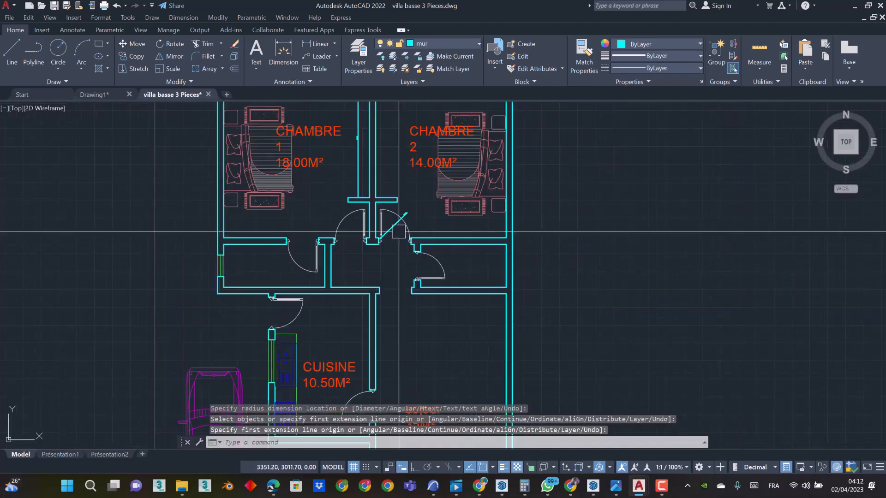
pyautogui.press('Escape')
# Erase the radius dimension from the Chambre 2 door arc
pyautogui.click(392, 223)
pyautogui.write('e')
pyautogui.press('Return')
pyautogui.scroll(-5, 392, 223)
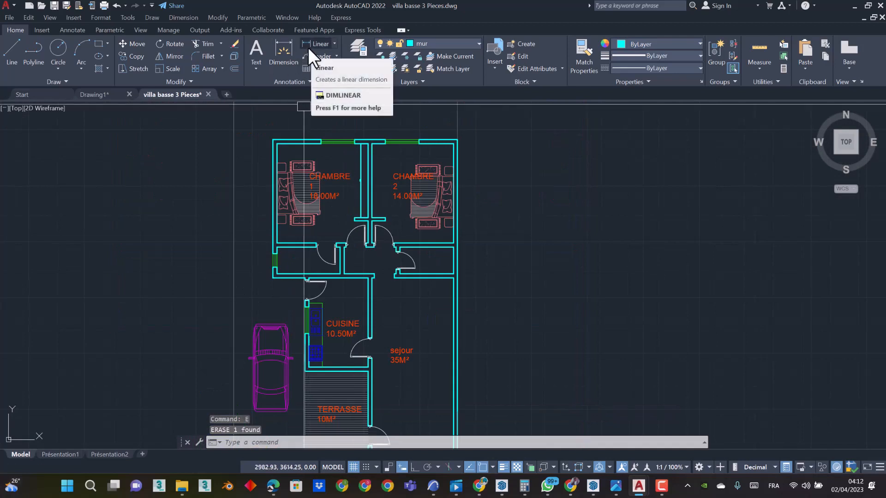
pyautogui.write('e')
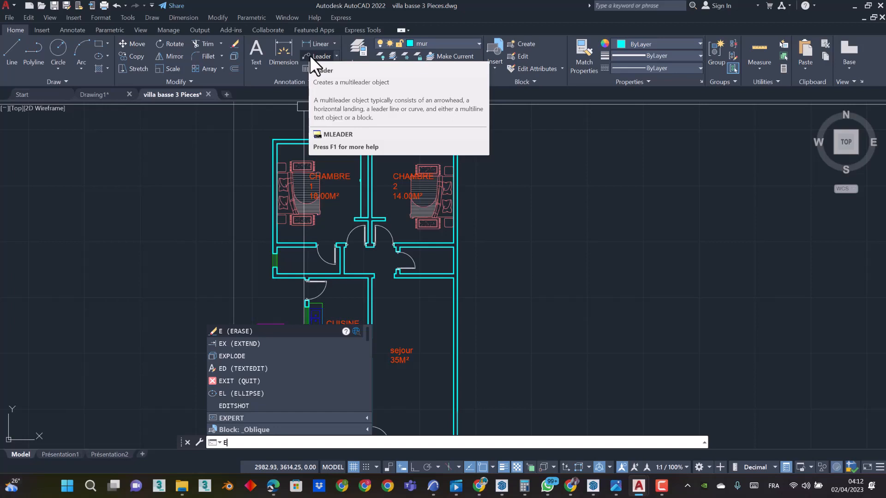
pyautogui.press('Return')
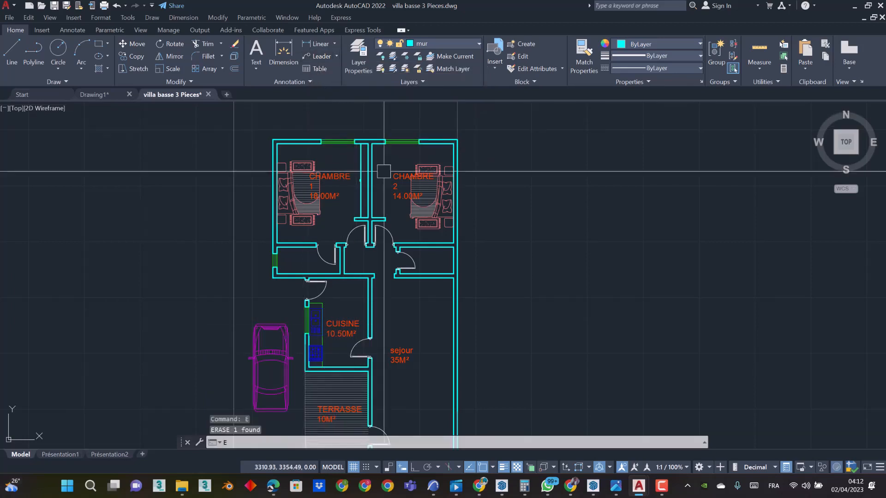
# Add a multileader pointing at the lower part of the terrace hatch, with the text MARBRE placed outside the terrace
pyautogui.click(320, 55)
pyautogui.moveTo(401, 310); pyautogui.dragTo(444, 172, button='middle')
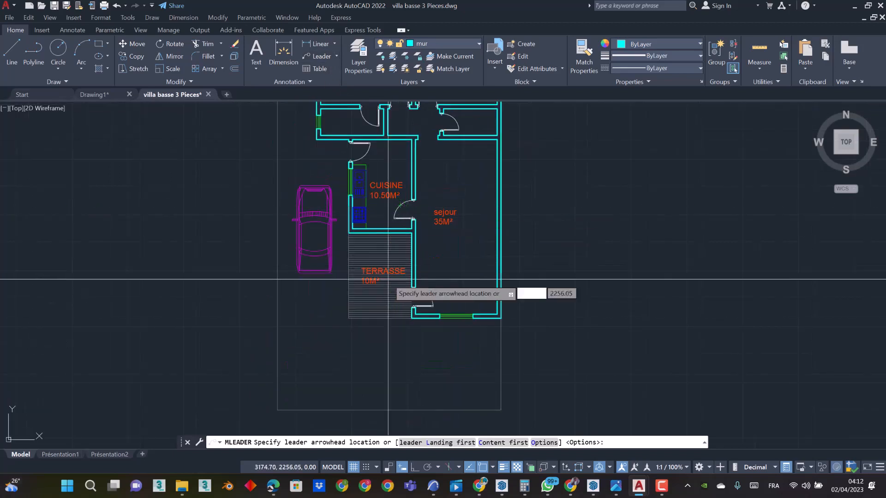
pyautogui.click(372, 306)
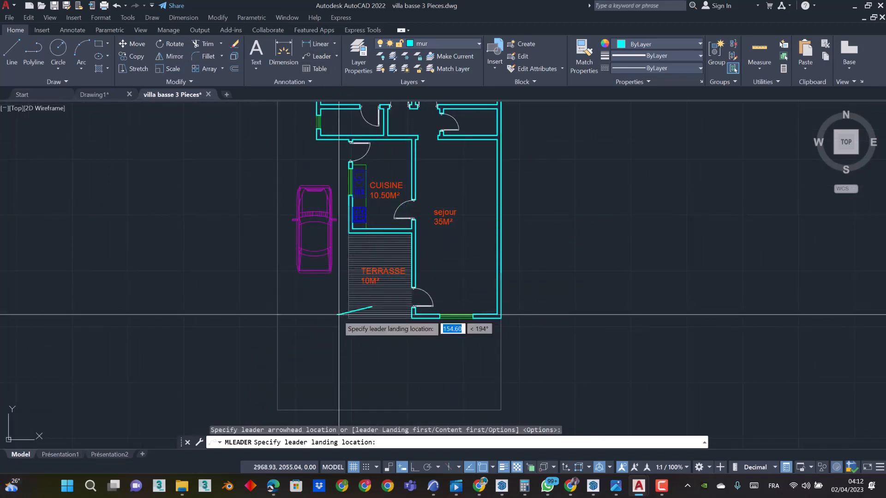
pyautogui.click(302, 313)
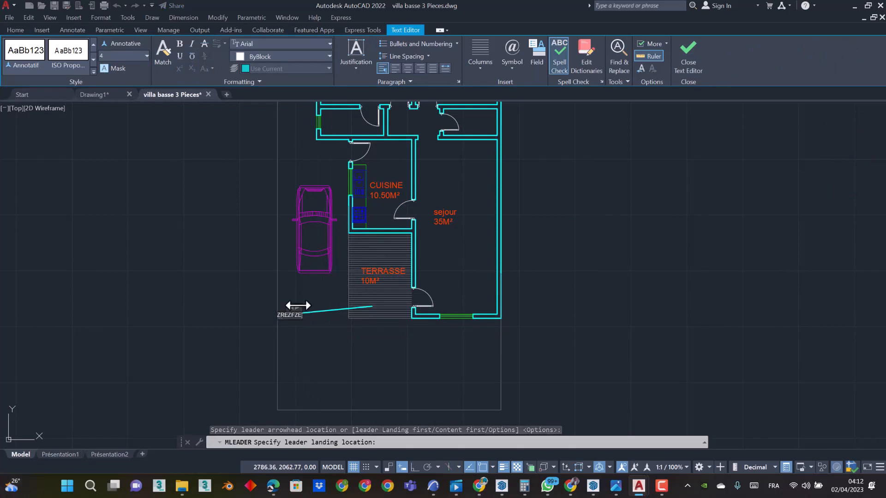
pyautogui.hotkey('ctrl', 'a')
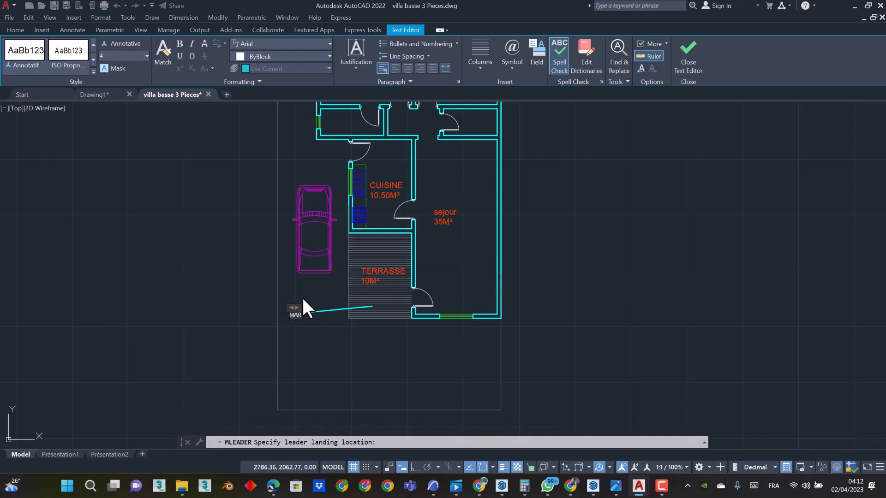
pyautogui.click(374, 304)
# Examine the MARBRE leader's arrowhead, line and text up close
pyautogui.scroll(8, 367, 308)
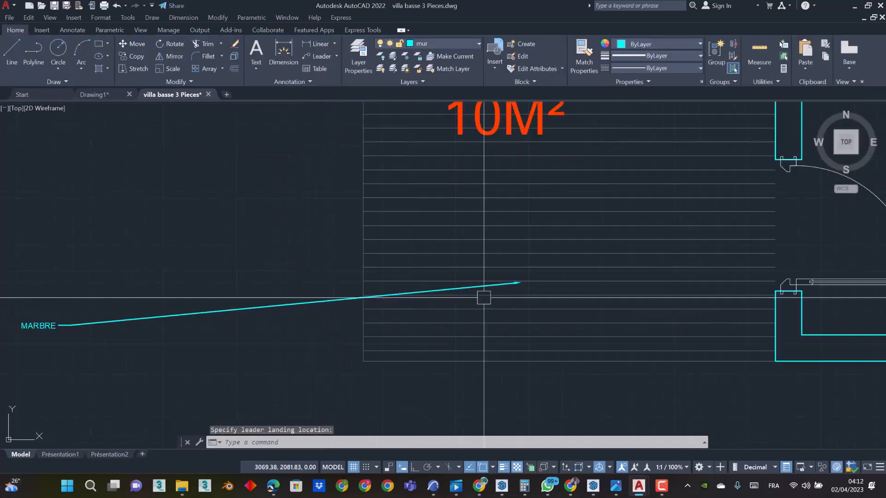
pyautogui.scroll(8, 483, 297)
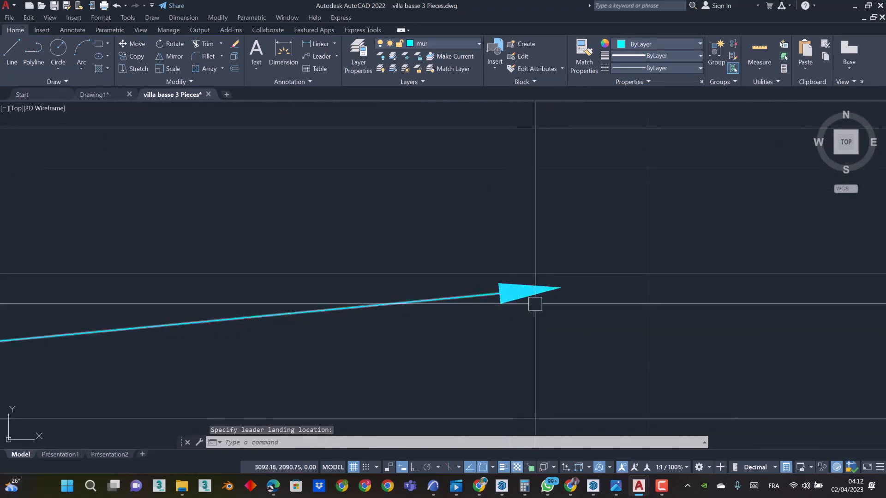
pyautogui.scroll(-8, 535, 303)
pyautogui.scroll(4, 545, 286)
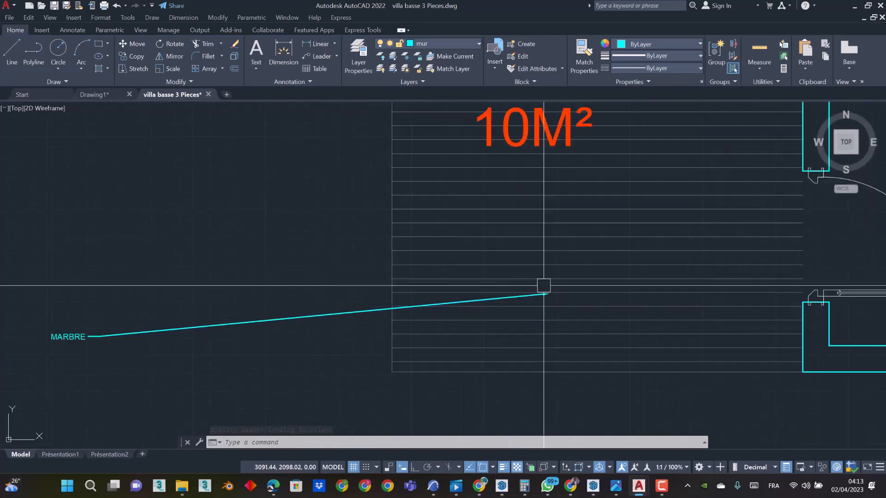
pyautogui.scroll(4, 542, 286)
pyautogui.moveTo(523, 305); pyautogui.dragTo(677, 216, button='middle')
pyautogui.scroll(-2, 664, 225)
pyautogui.moveTo(232, 244)
pyautogui.mouseDown(button='middle')
pyautogui.moveTo(290, 226)
pyautogui.moveTo(556, 204)
pyautogui.moveTo(396, 299)
pyautogui.mouseUp(button='middle')
# Delete the MARBRE leader from the terrace
pyautogui.click(266, 246)
pyautogui.press('Delete')
pyautogui.scroll(-7, 484, 230)
pyautogui.moveTo(402, 224); pyautogui.dragTo(344, 245, button='middle')
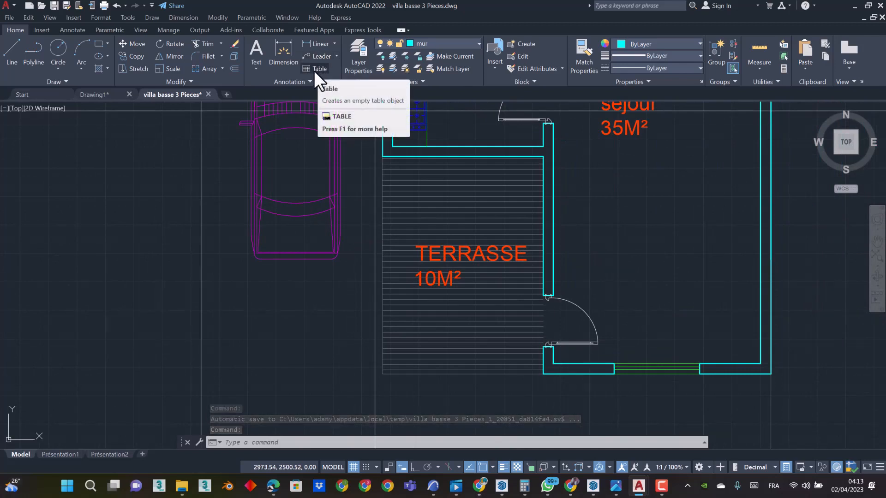
pyautogui.moveTo(363, 106); pyautogui.dragTo(338, 130, button='middle')
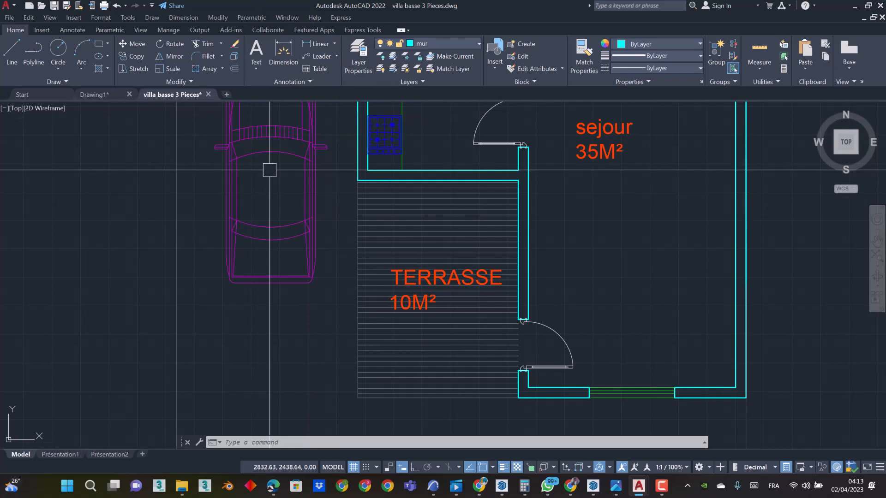
pyautogui.click(261, 49)
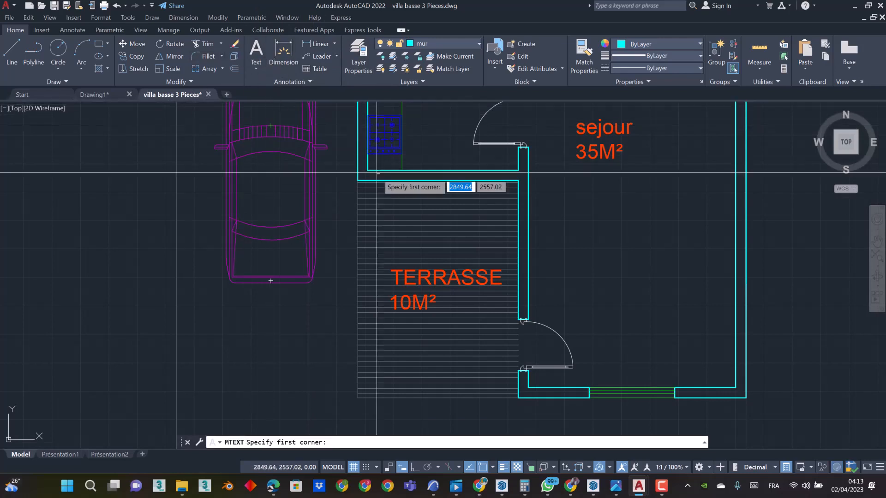
pyautogui.press('Escape')
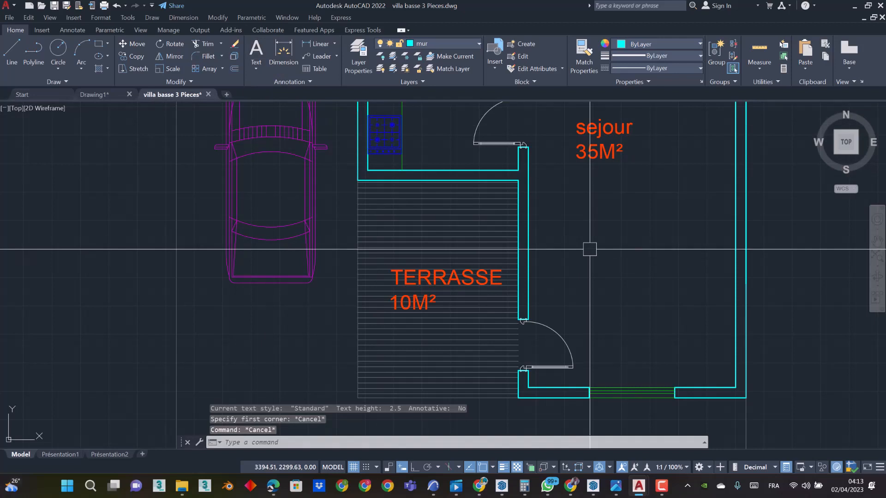
pyautogui.rightClick(590, 249)
pyautogui.click(614, 271)
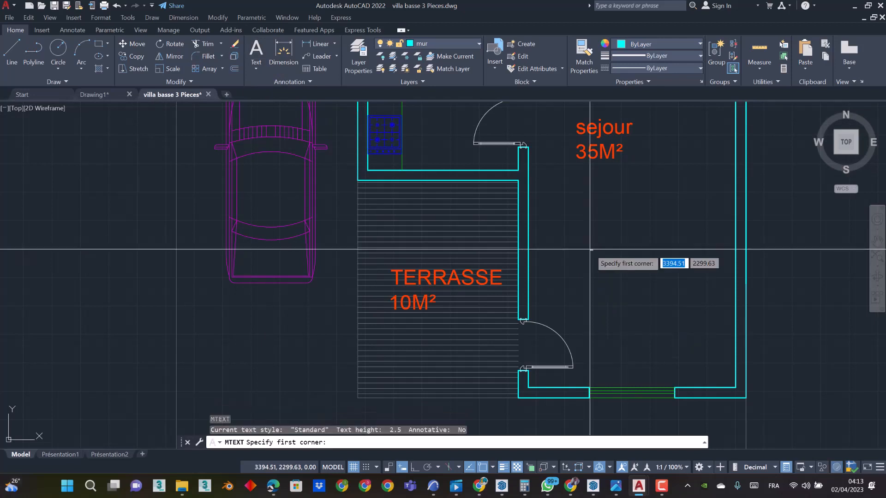
pyautogui.press('Escape')
pyautogui.press('Escape')
pyautogui.press('Escape')
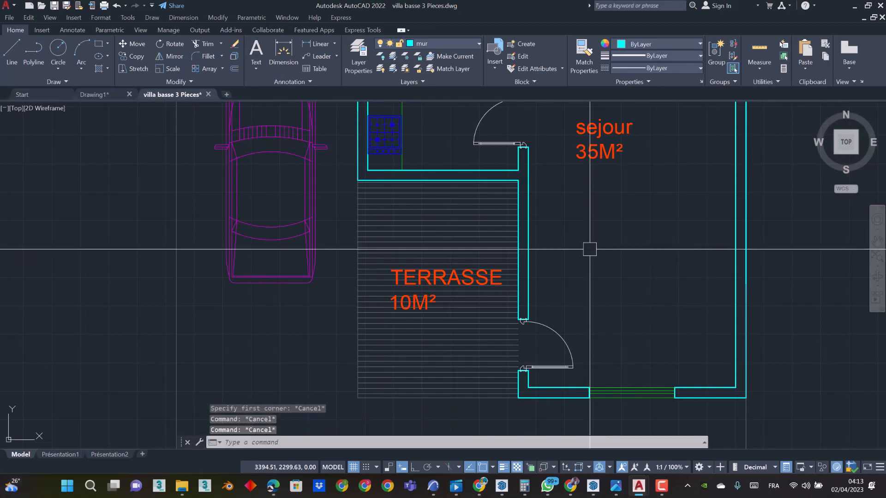
pyautogui.write('TEX')
pyautogui.press('Escape')
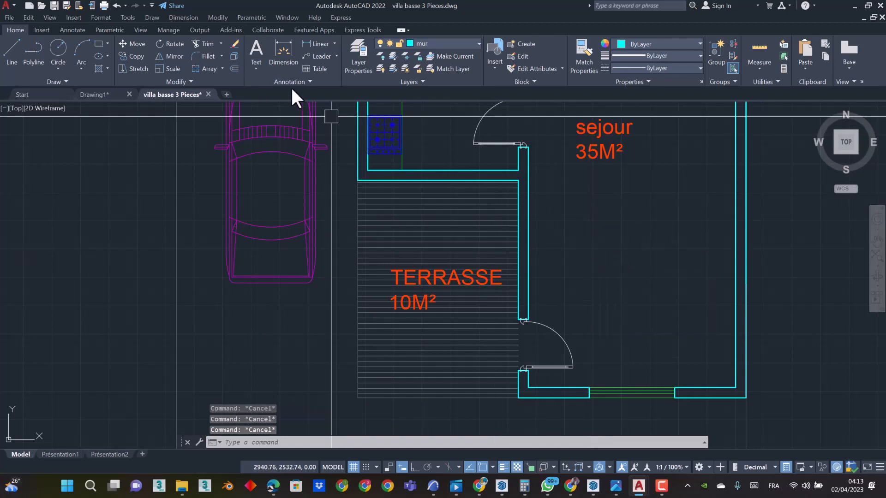
pyautogui.write('T')
pyautogui.press('Return')
pyautogui.moveTo(577, 206); pyautogui.dragTo(392, 213, button='middle')
pyautogui.moveTo(428, 278); pyautogui.dragTo(404, 239, button='middle')
pyautogui.scroll(-2, 401, 236)
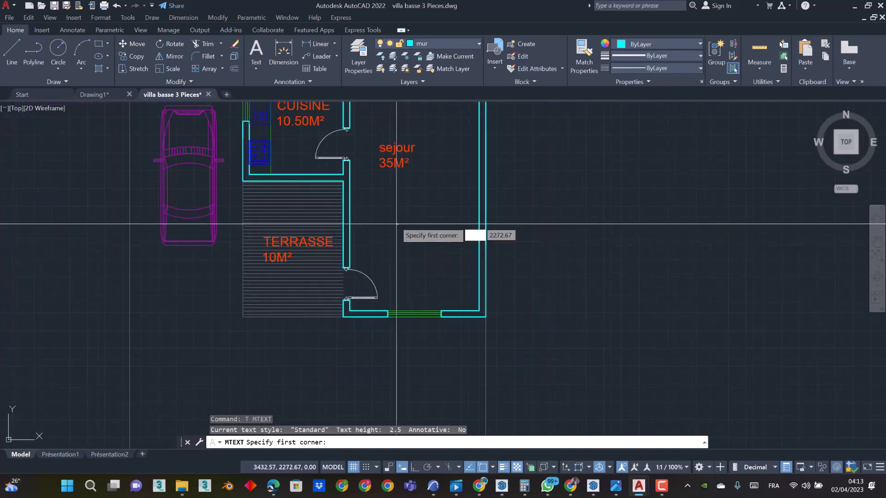
pyautogui.scroll(4, 389, 198)
pyautogui.scroll(-4, 387, 192)
pyautogui.scroll(2, 373, 194)
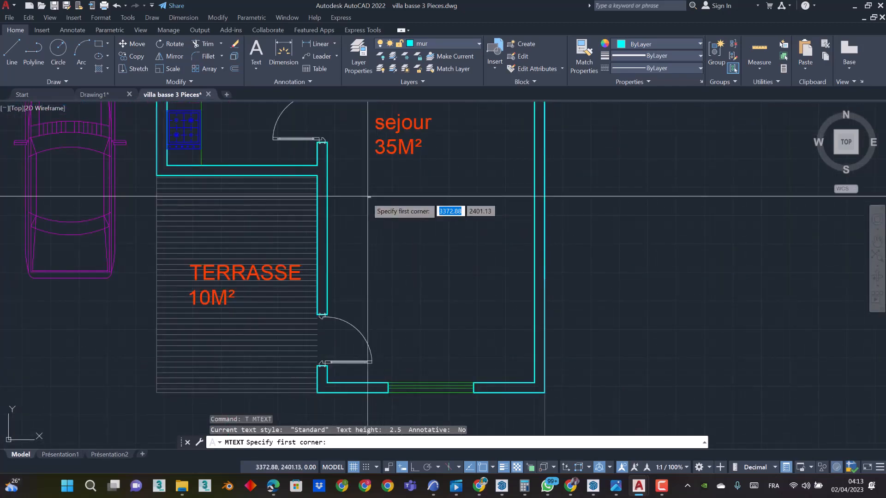
pyautogui.click(368, 227)
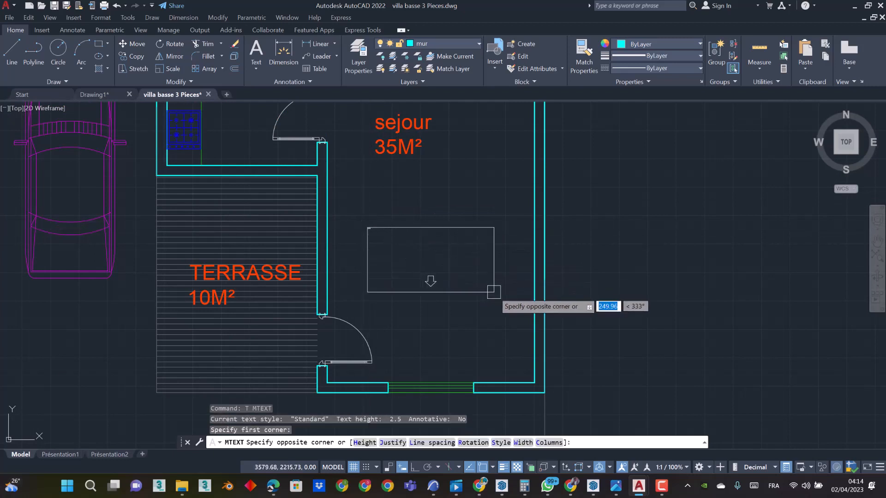
pyautogui.press('Escape')
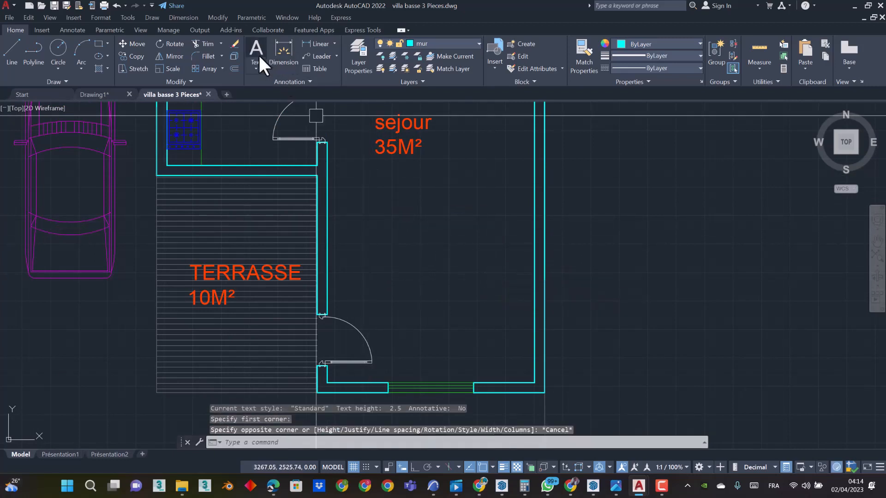
pyautogui.press('Escape')
pyautogui.press('Escape')
pyautogui.press('Escape')
# Add a multiline text reading SEJOUR + SAM in the open area of the living room below the sejour label
pyautogui.write('t')
pyautogui.press('Return')
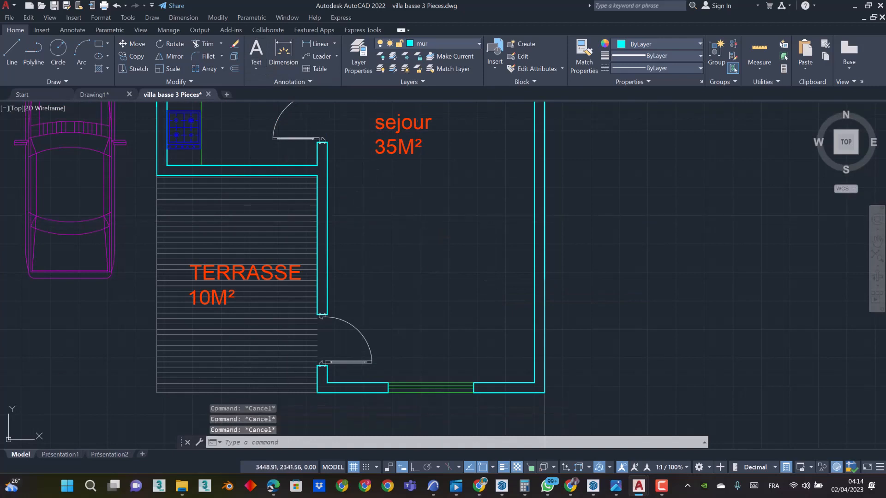
pyautogui.click(369, 237)
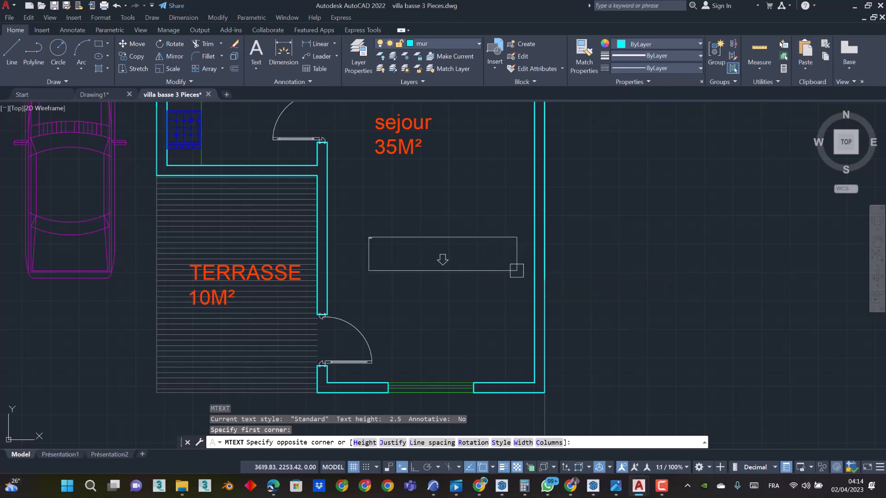
pyautogui.click(516, 271)
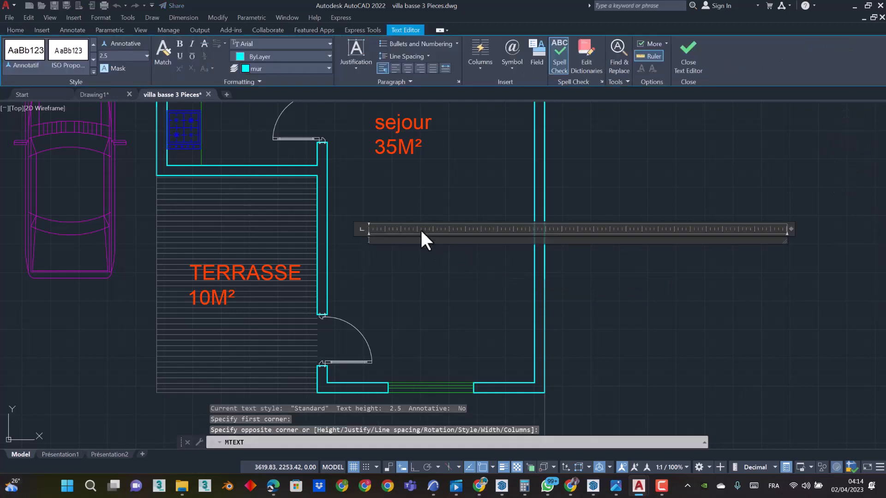
pyautogui.write('SEJE')
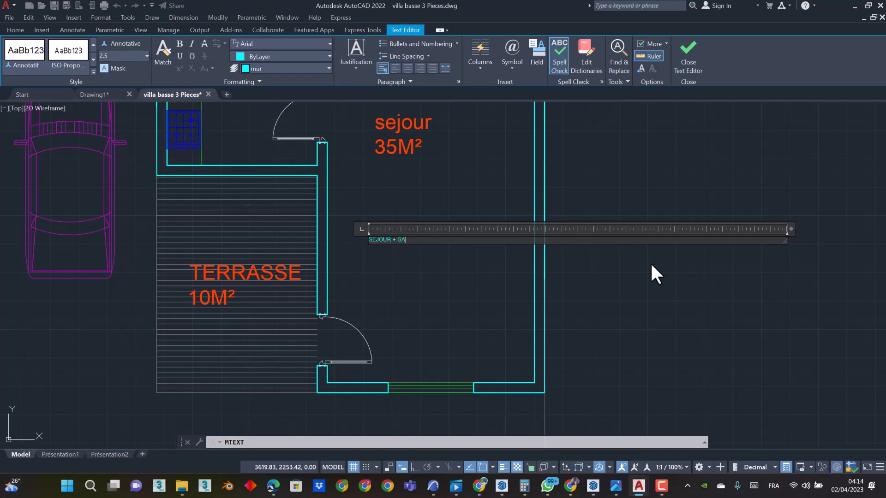
pyautogui.click(512, 295)
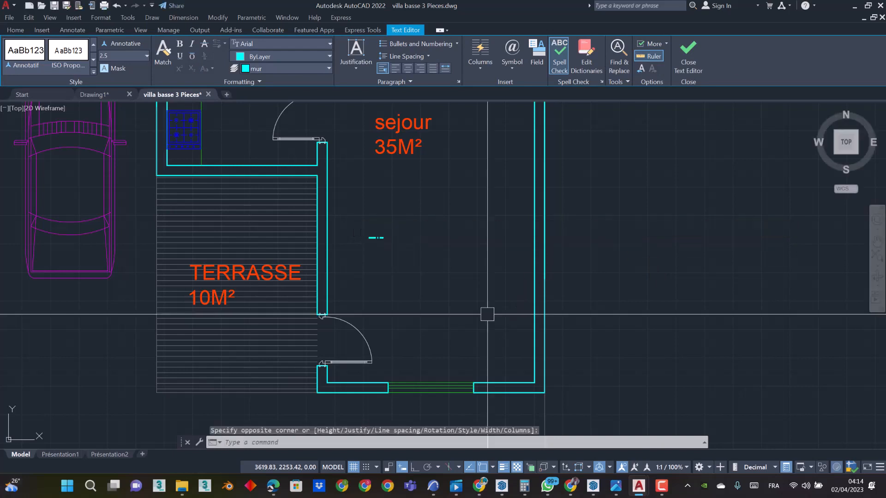
# Open the properties of the SEJOUR + SAM text and set its text style to ROMANS
pyautogui.scroll(5, 422, 221)
pyautogui.scroll(-6, 438, 208)
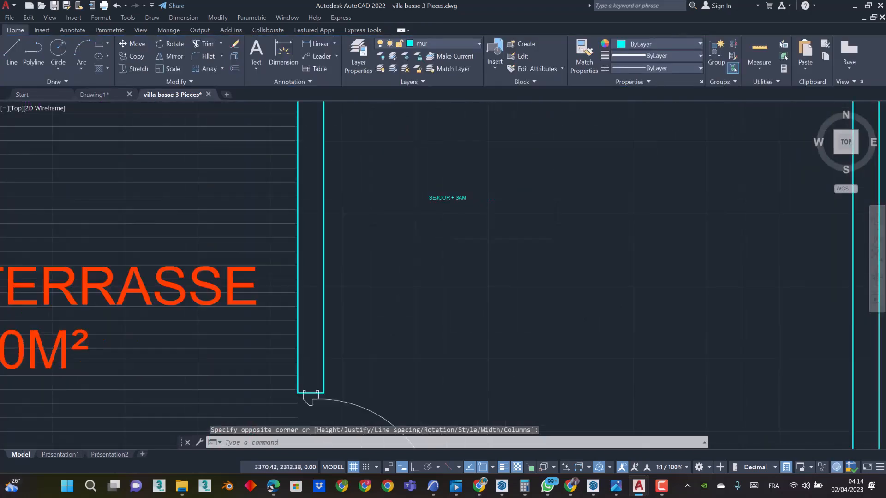
pyautogui.scroll(2, 453, 190)
pyautogui.scroll(-3, 417, 361)
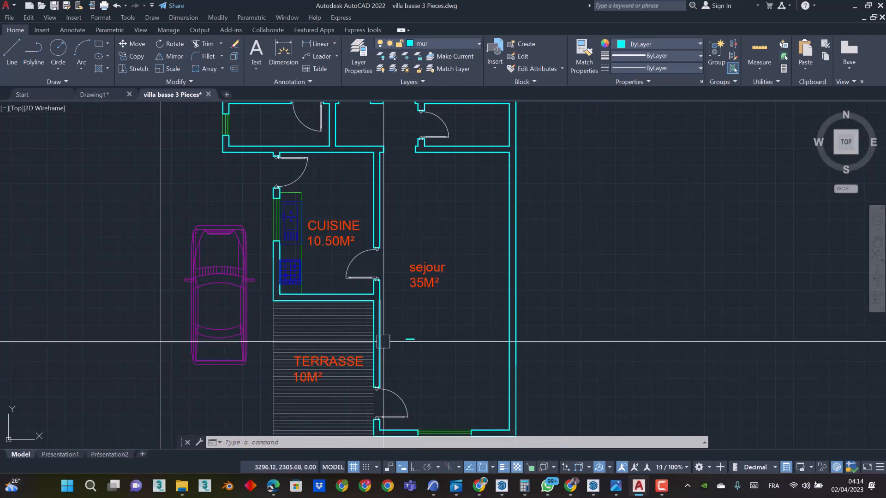
pyautogui.scroll(4, 415, 355)
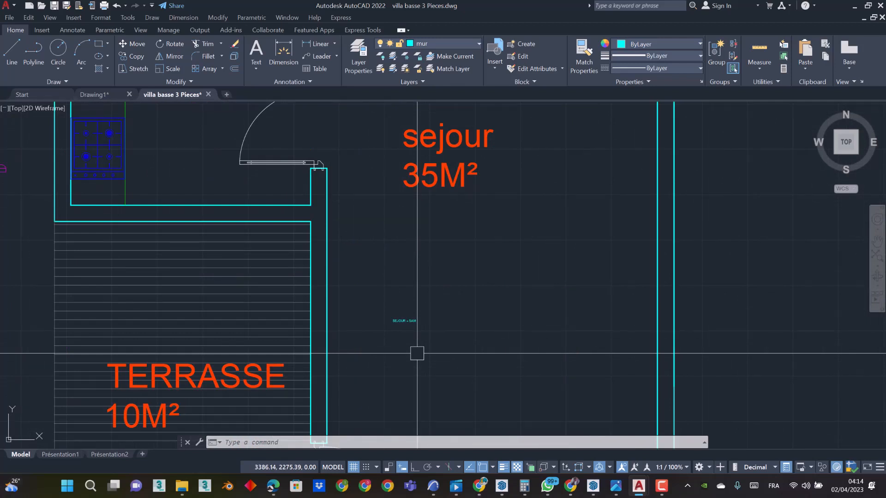
pyautogui.scroll(-2, 418, 341)
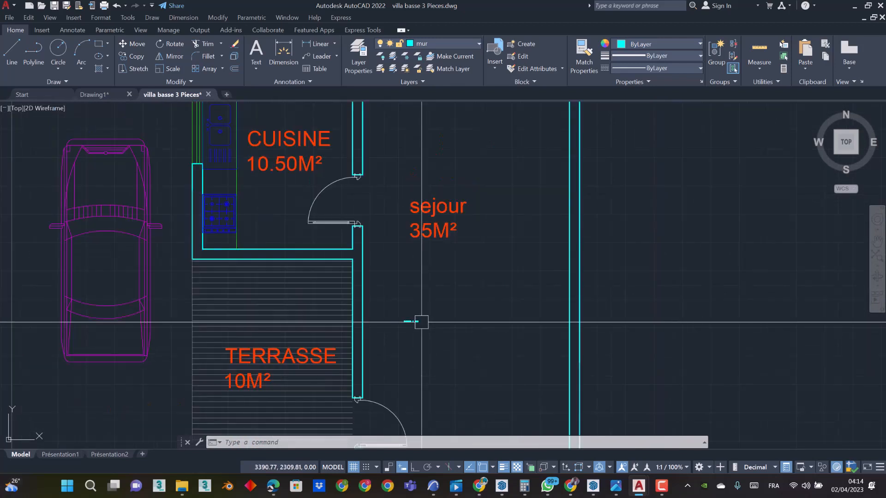
pyautogui.scroll(6, 422, 322)
pyautogui.click(390, 321)
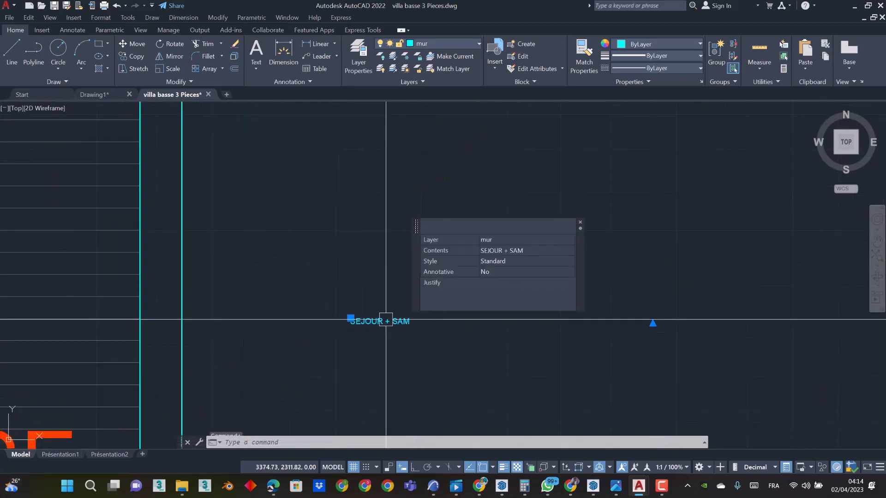
pyautogui.rightClick(321, 205)
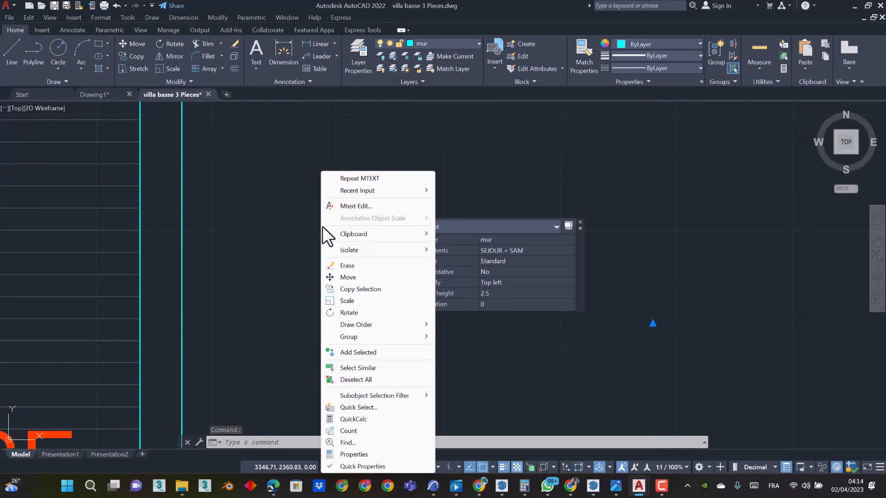
pyautogui.click(356, 453)
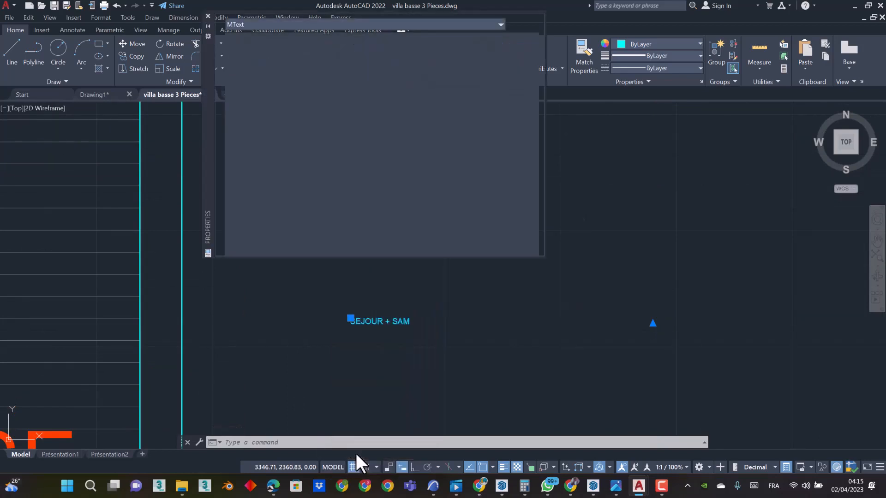
pyautogui.doubleClick(456, 184)
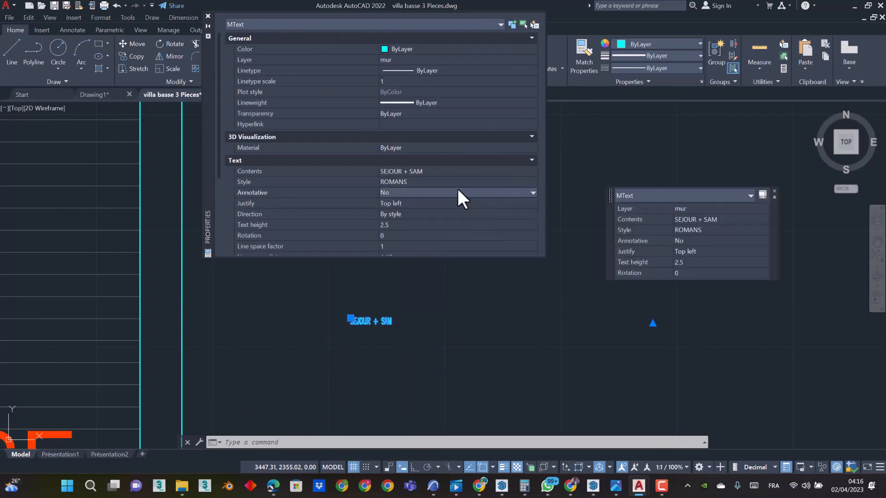
pyautogui.click(411, 168)
pyautogui.click(396, 182)
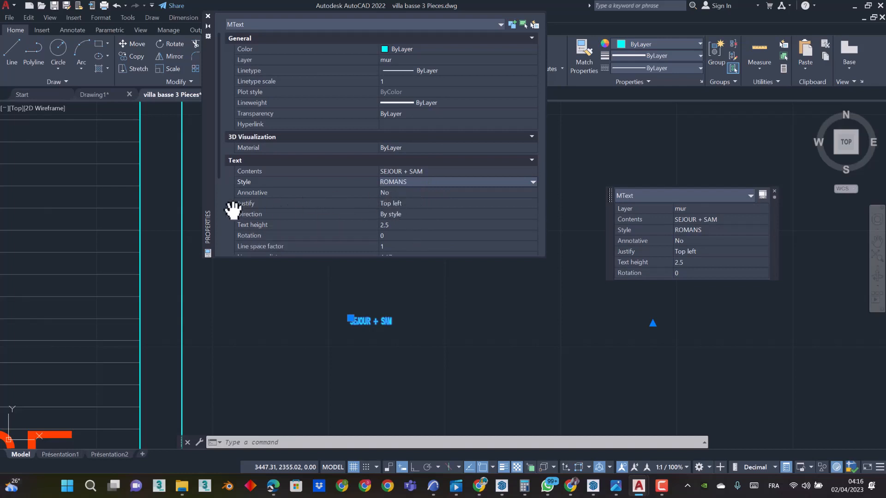
# Set the text height of SEJOUR + SAM to 6
pyautogui.click(238, 235)
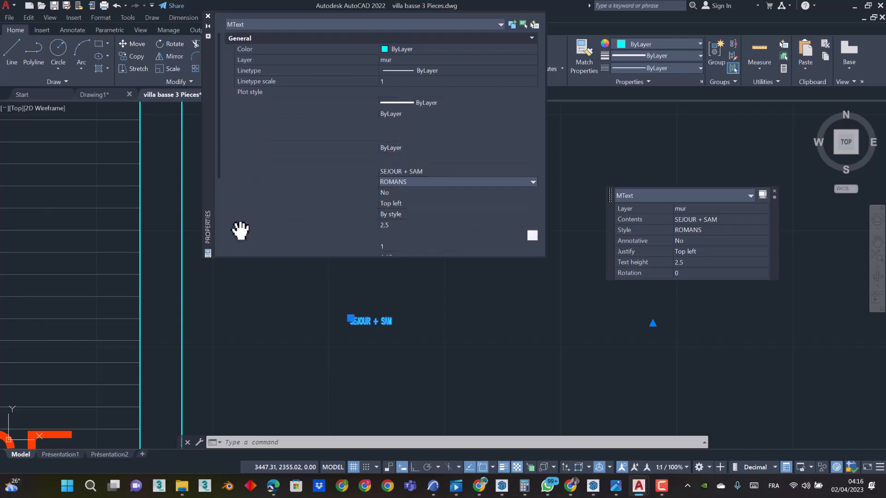
pyautogui.click(383, 224)
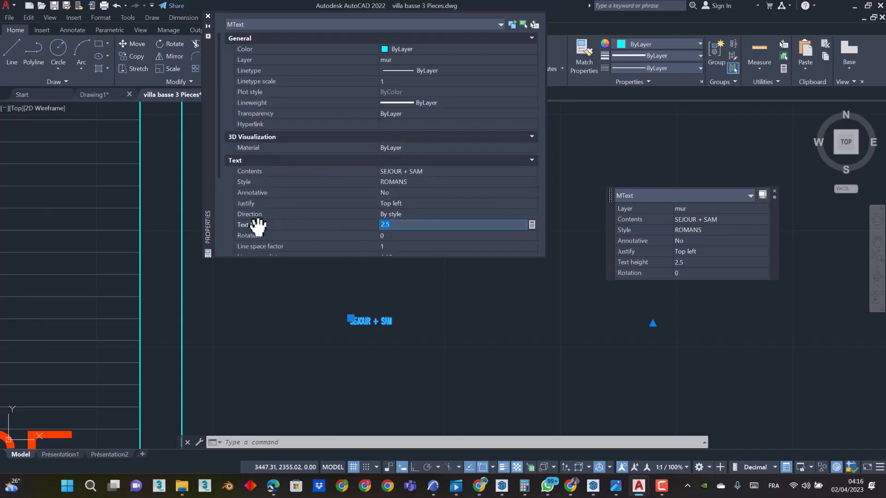
pyautogui.scroll(-5, 429, 336)
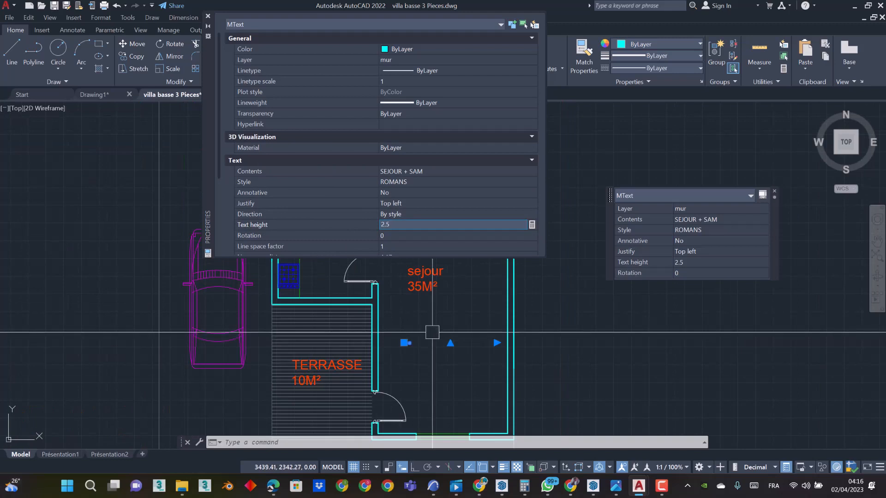
pyautogui.scroll(2, 429, 336)
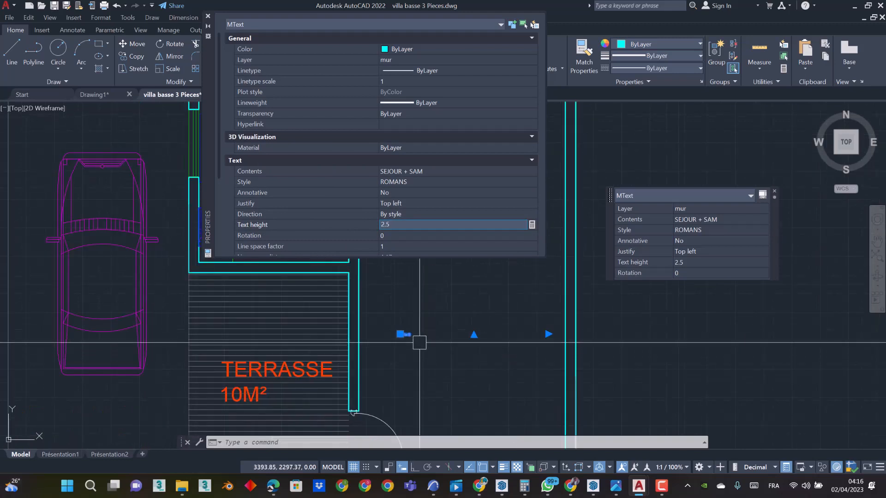
pyautogui.scroll(2, 419, 344)
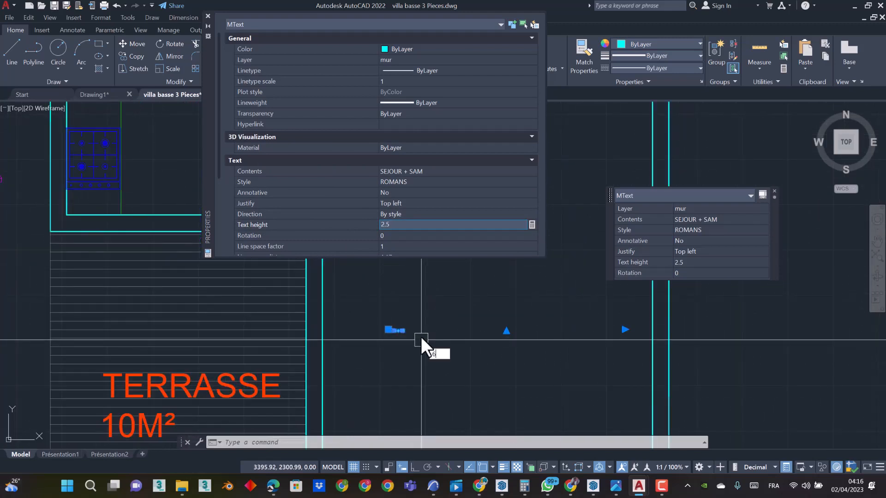
pyautogui.click(430, 226)
pyautogui.write('6')
pyautogui.click(405, 244)
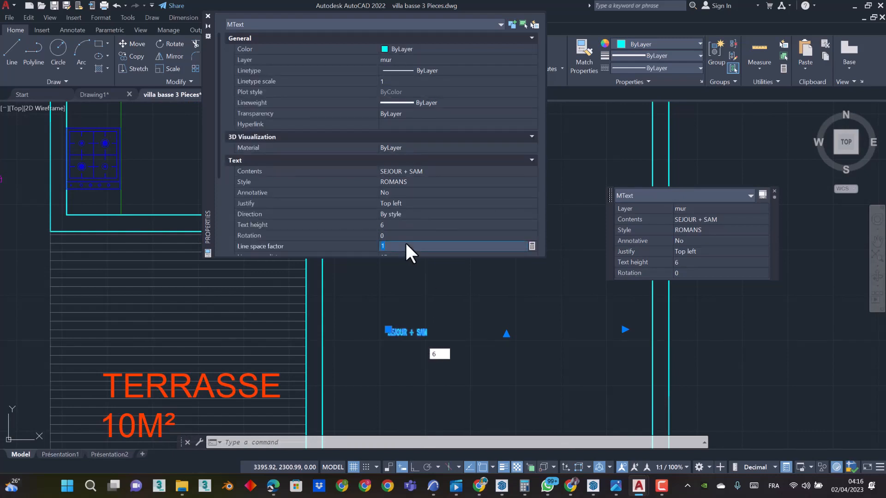
# Increase the SEJOUR + SAM text height to 20 and compare it with the neighbouring room labels
pyautogui.scroll(2, 406, 342)
pyautogui.scroll(-2, 416, 327)
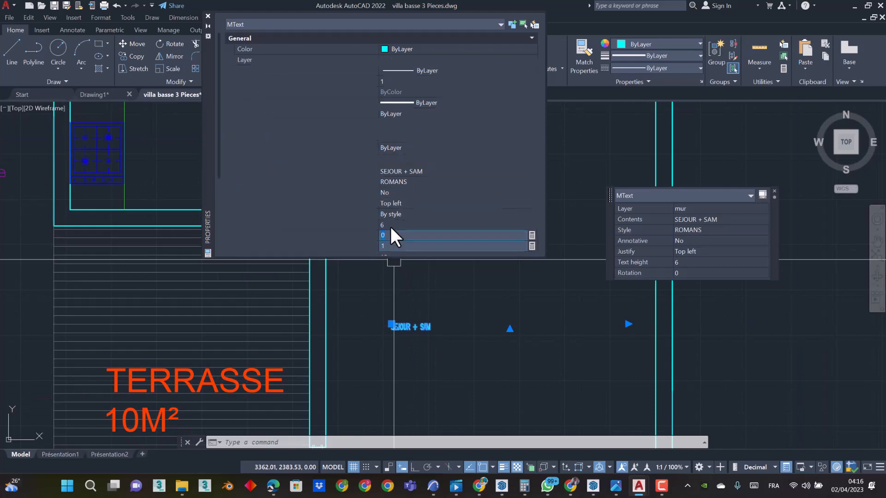
pyautogui.click(393, 226)
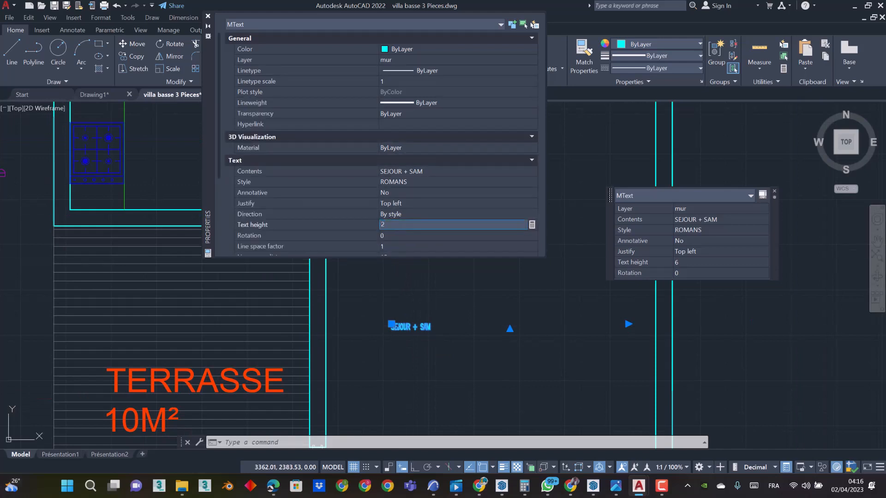
pyautogui.click(403, 245)
pyautogui.scroll(-6, 449, 356)
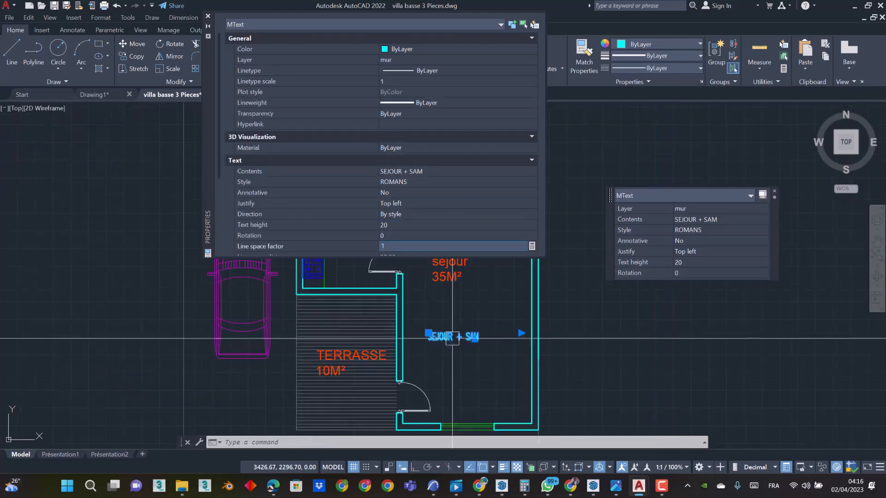
pyautogui.moveTo(425, 353); pyautogui.dragTo(466, 340, button='middle')
pyautogui.scroll(4, 461, 341)
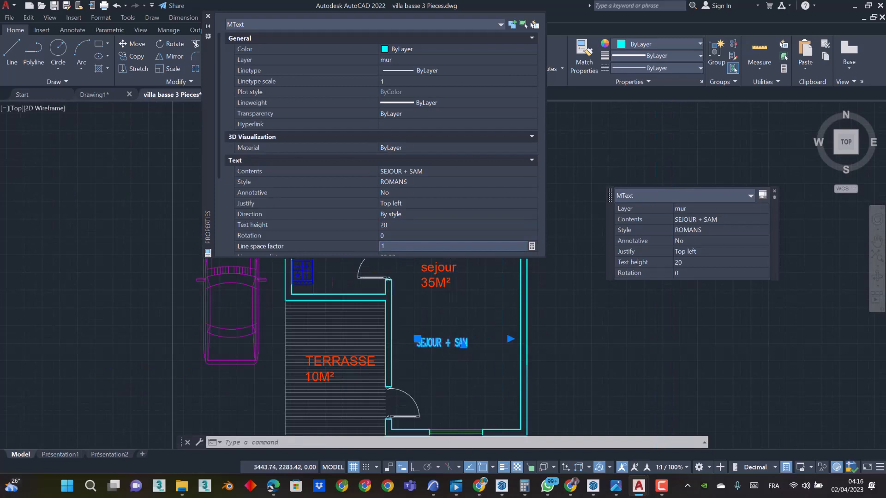
# Reduce the SEJOUR + SAM text height to 15
pyautogui.click(398, 224)
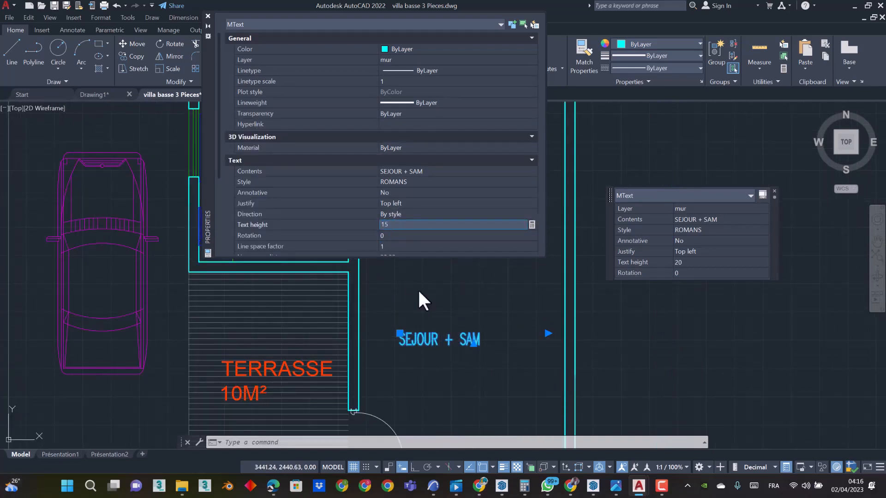
pyautogui.press('Return')
pyautogui.scroll(-2, 422, 304)
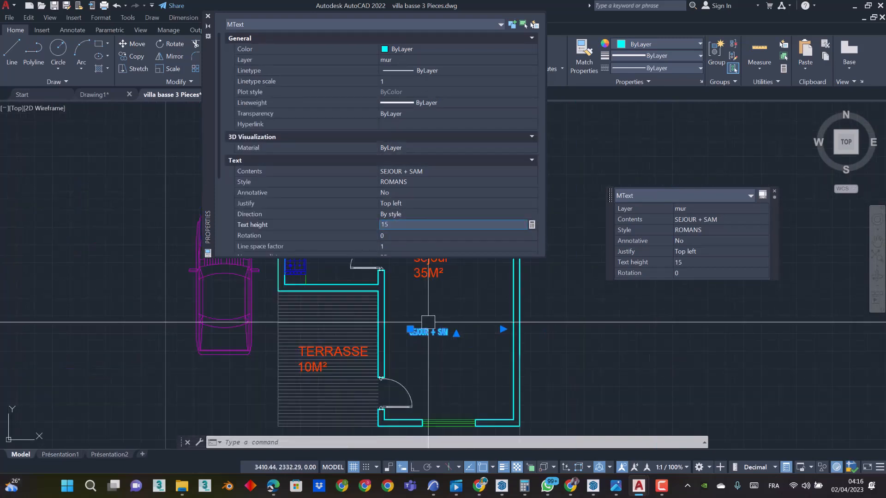
# Move the SEJOUR + SAM text up to just below the sejour 35M² label
pyautogui.scroll(-1, 423, 302)
pyautogui.scroll(3, 423, 302)
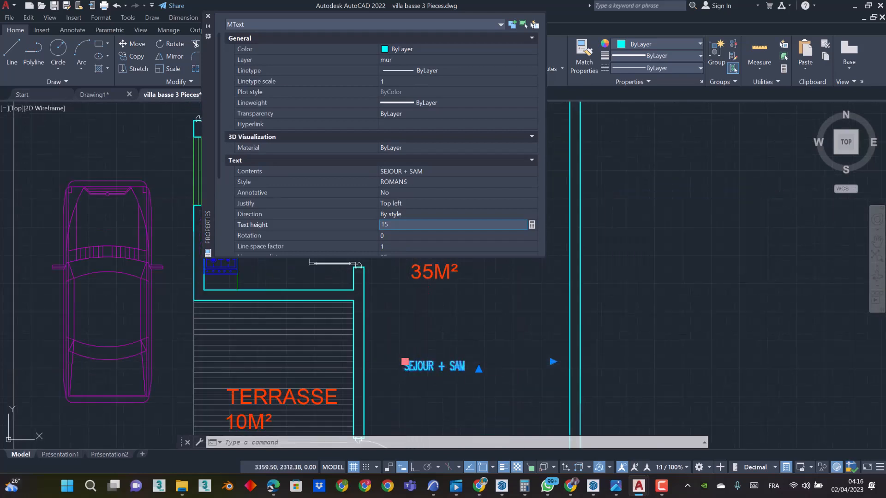
pyautogui.click(405, 362)
pyautogui.click(414, 307)
pyautogui.moveTo(418, 288); pyautogui.dragTo(393, 342, button='middle')
# Set the text height of the SEJOUR + SAM label to 18
pyautogui.doubleClick(396, 224)
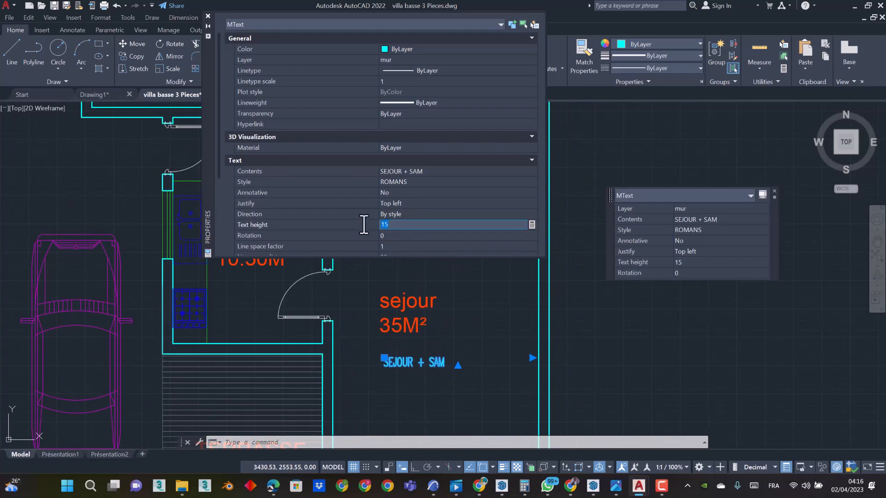
pyautogui.write('18')
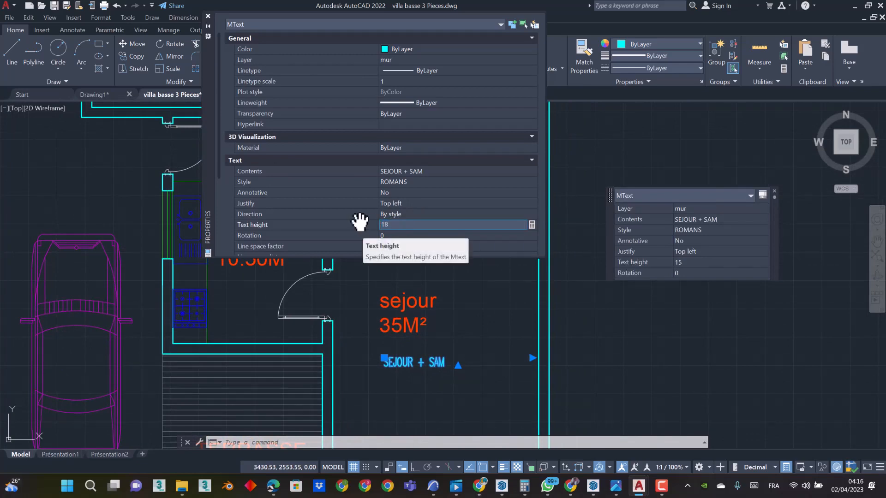
pyautogui.click(406, 237)
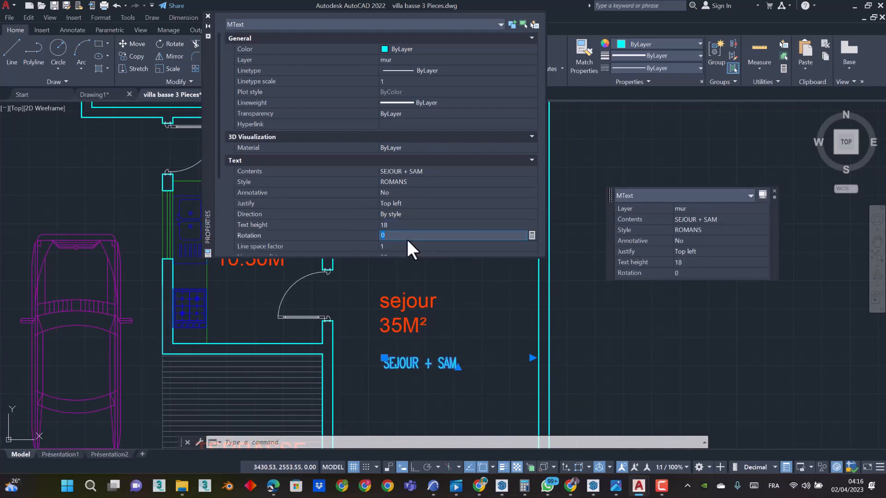
# Set the text height of the SEJOUR + SAM label to 20 and compare it with the neighbouring room labels
pyautogui.click(404, 224)
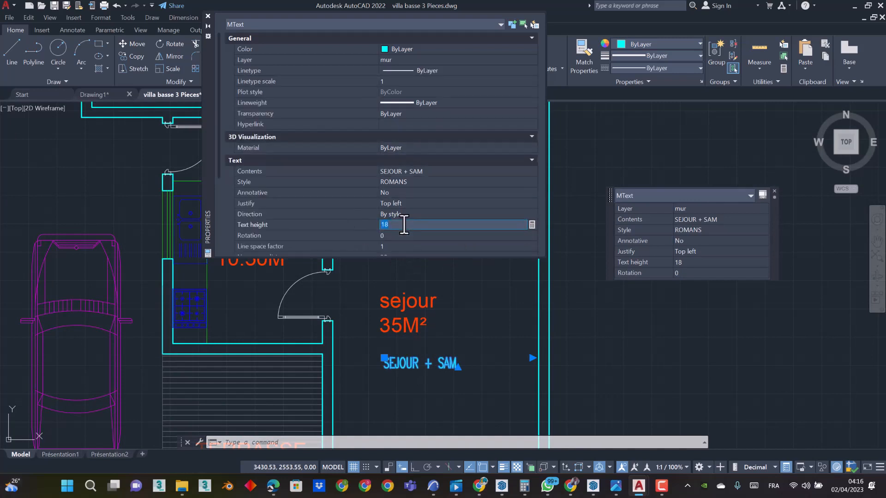
pyautogui.click(408, 244)
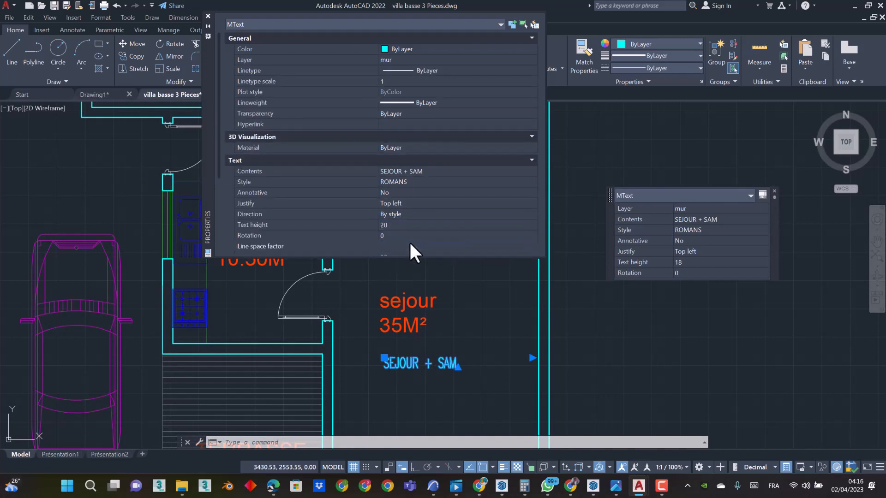
pyautogui.moveTo(431, 357); pyautogui.dragTo(432, 353, button='middle')
pyautogui.scroll(-3, 432, 354)
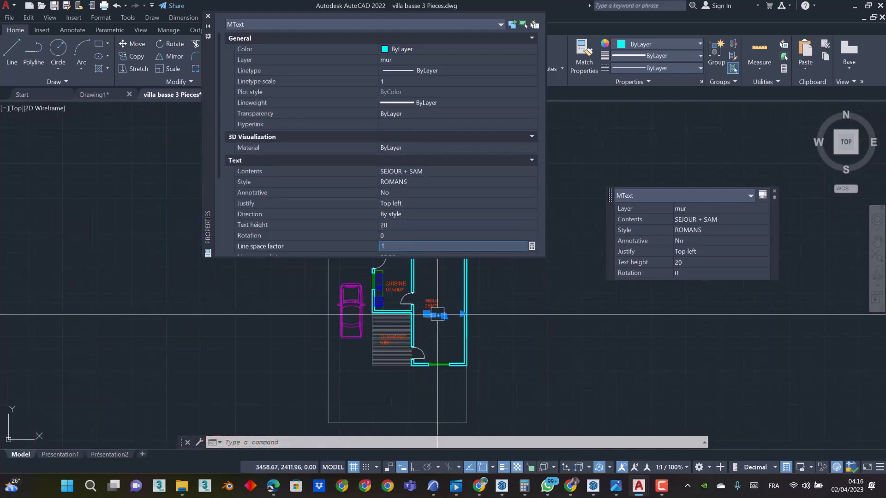
pyautogui.scroll(3, 420, 268)
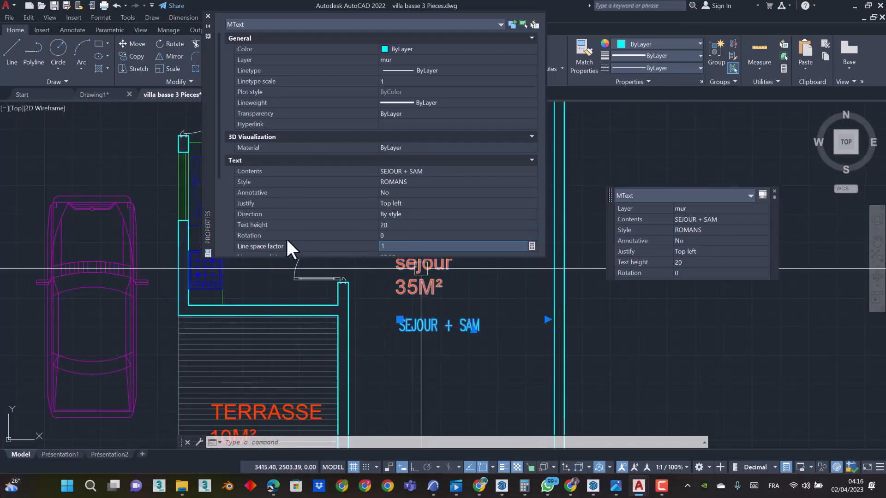
# Try a 90-degree rotation on the SEJOUR + SAM text and set its rotation back to 0
pyautogui.click(396, 235)
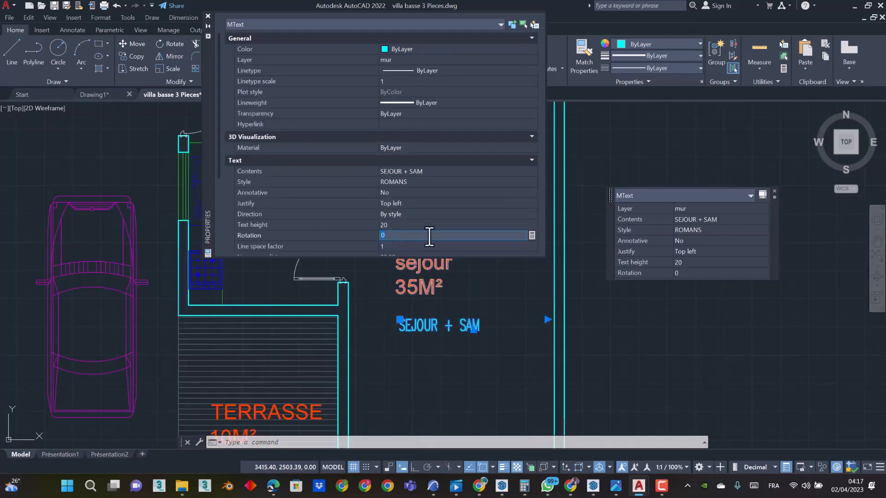
pyautogui.click(396, 247)
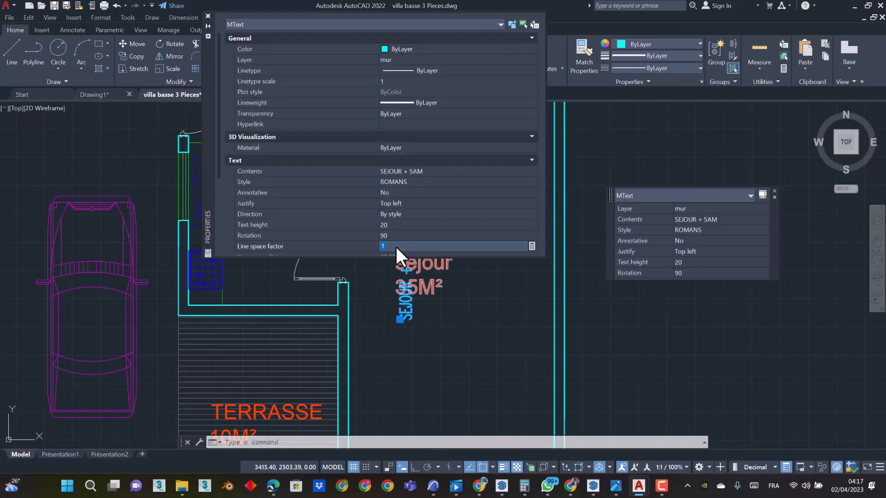
pyautogui.click(395, 235)
pyautogui.click(399, 241)
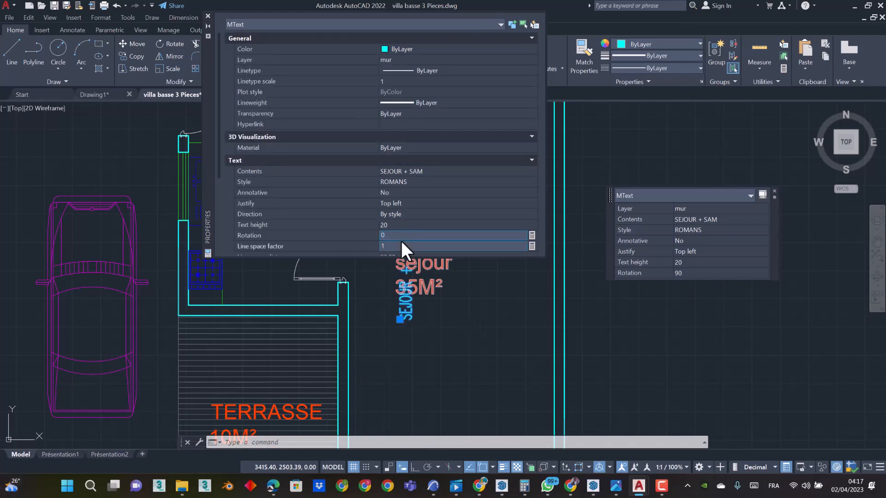
# Review the remaining text and geometry properties of the SEJOUR + SAM label and close the full properties palette
pyautogui.scroll(-1, 399, 245)
pyautogui.scroll(-1, 397, 243)
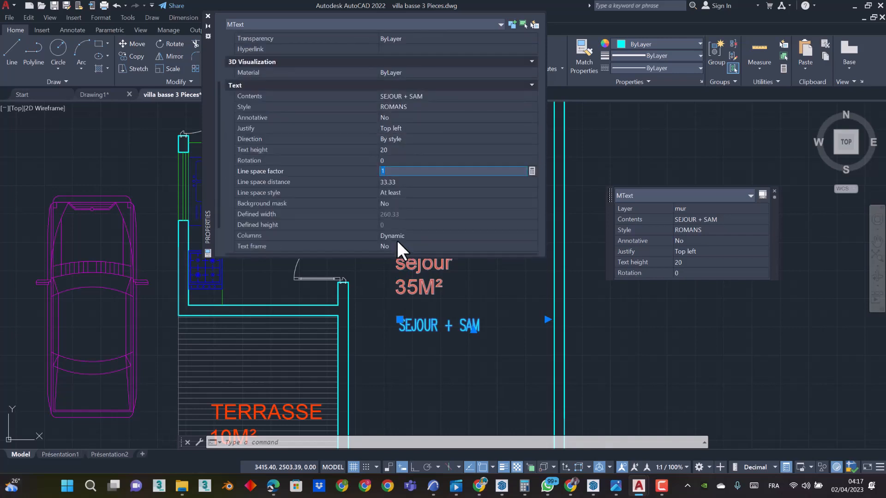
pyautogui.scroll(-1, 398, 243)
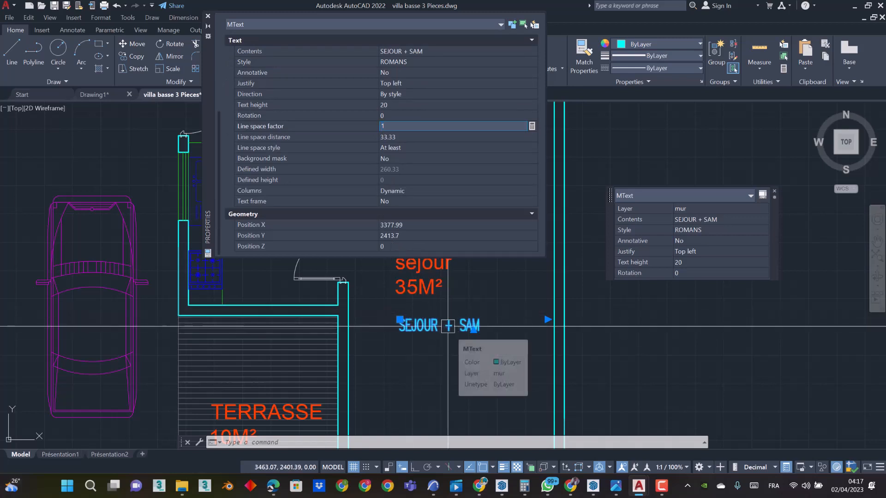
pyautogui.scroll(4, 414, 311)
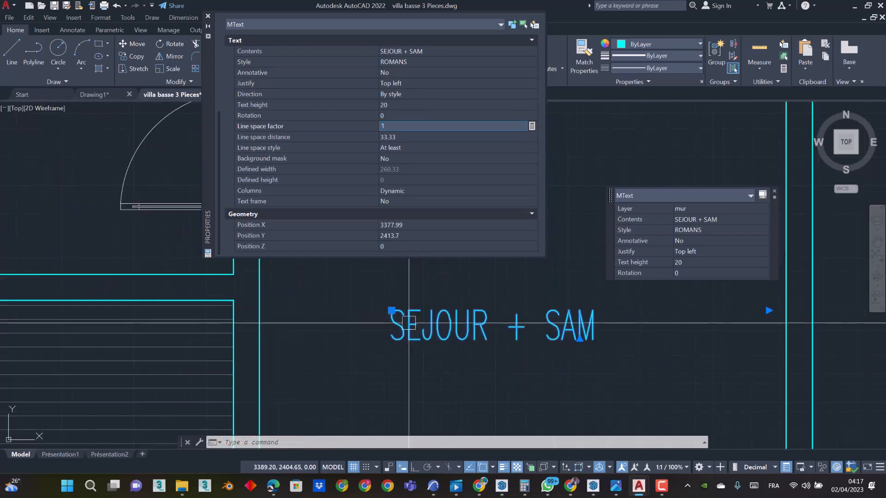
pyautogui.click(208, 16)
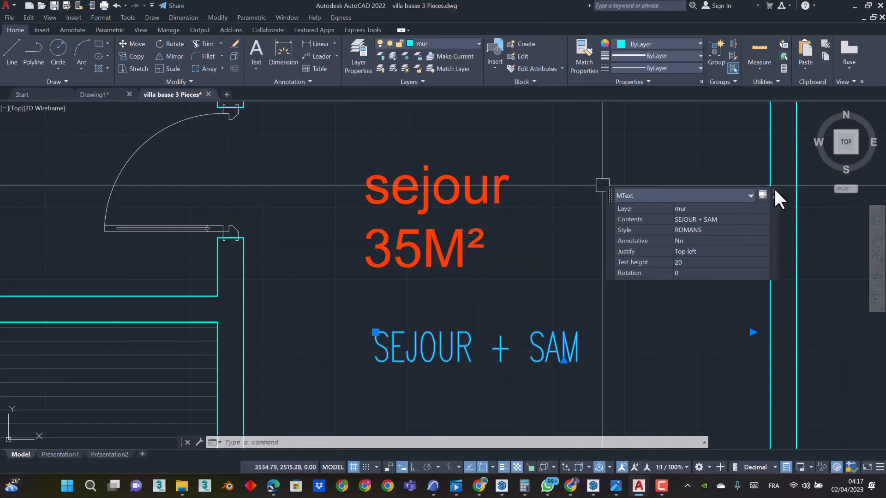
# Override the SEJOUR + SAM label's colour with red 237,31,36
pyautogui.scroll(-2, 557, 302)
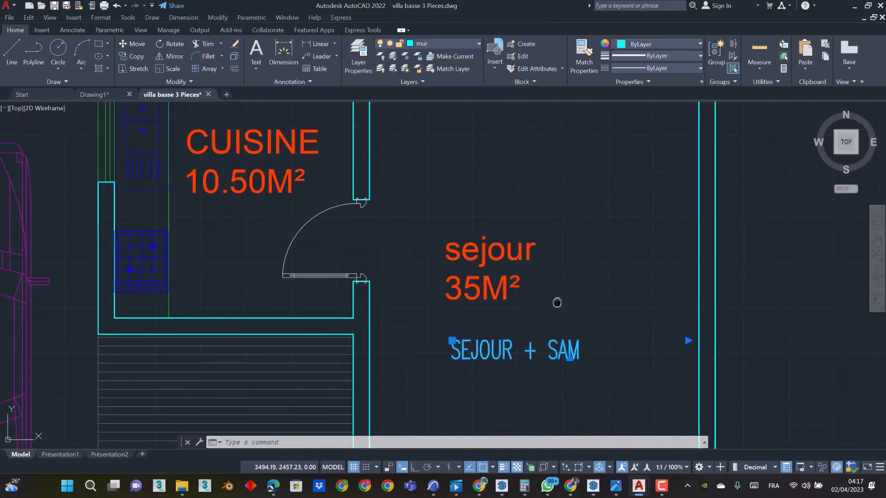
pyautogui.moveTo(557, 302); pyautogui.dragTo(514, 296, button='middle')
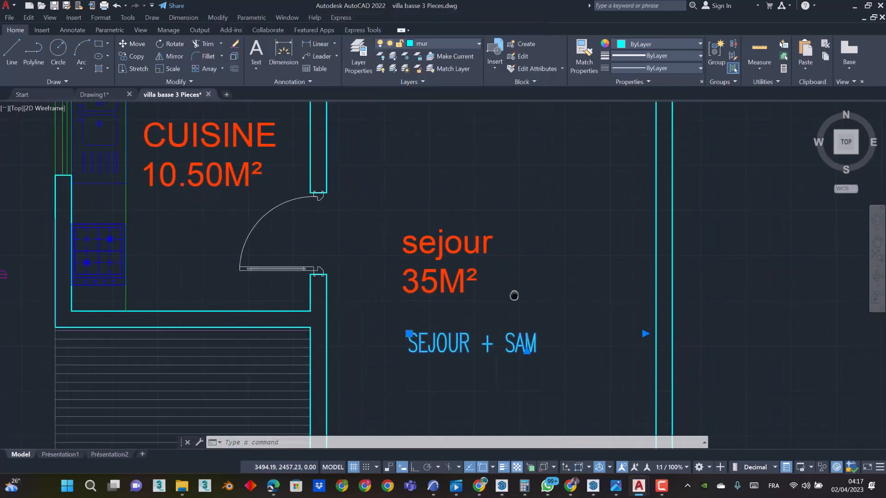
pyautogui.click(622, 45)
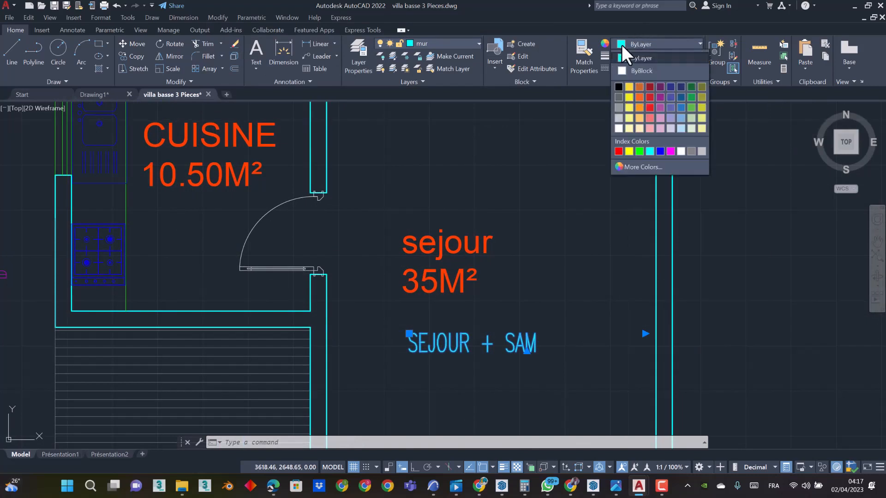
pyautogui.click(648, 107)
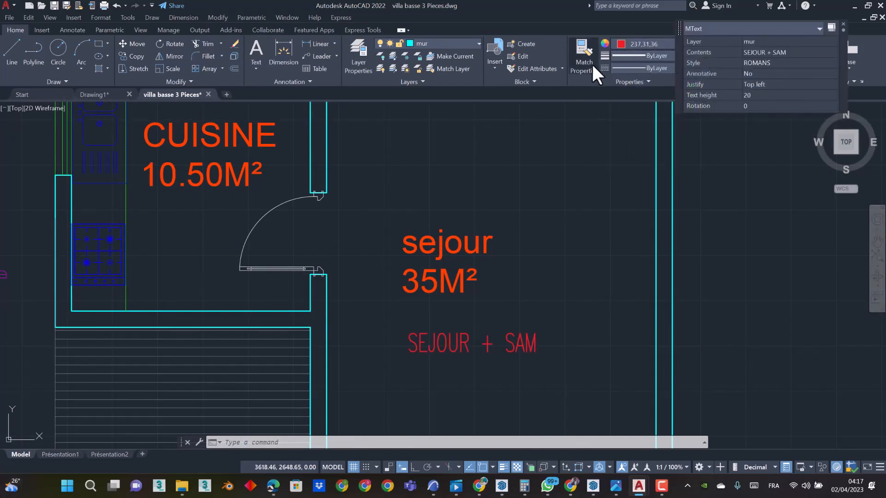
# Change the SEJOUR + SAM label's colour to white 255,255,255 and deselect it
pyautogui.click(653, 39)
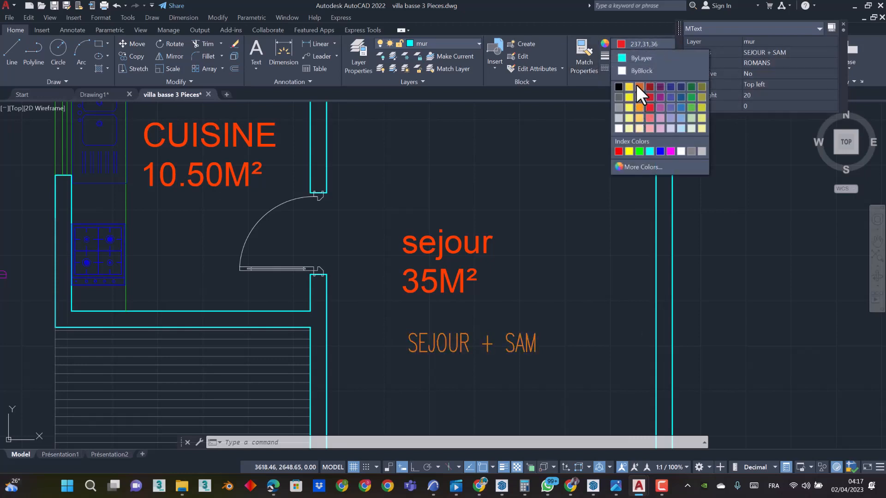
pyautogui.click(616, 128)
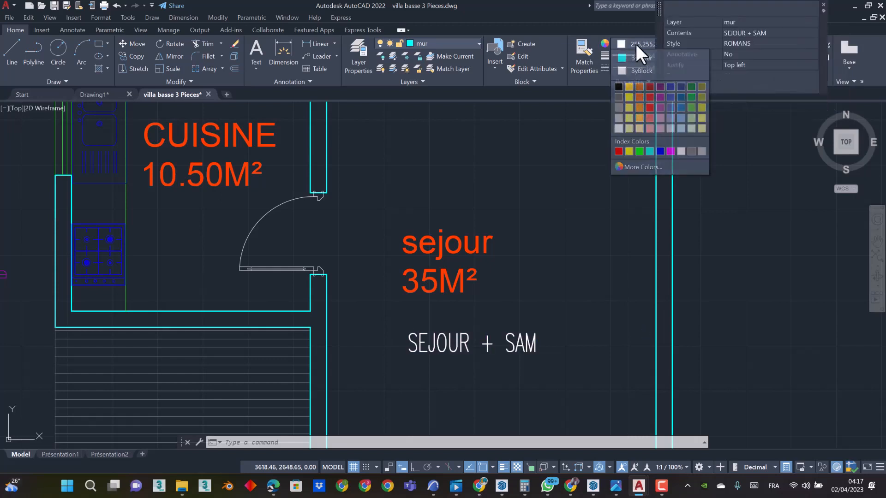
pyautogui.click(635, 43)
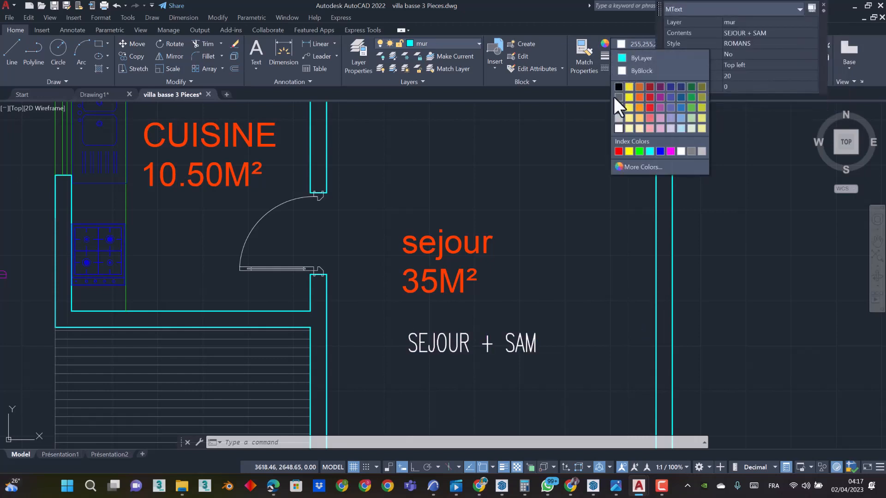
pyautogui.click(616, 129)
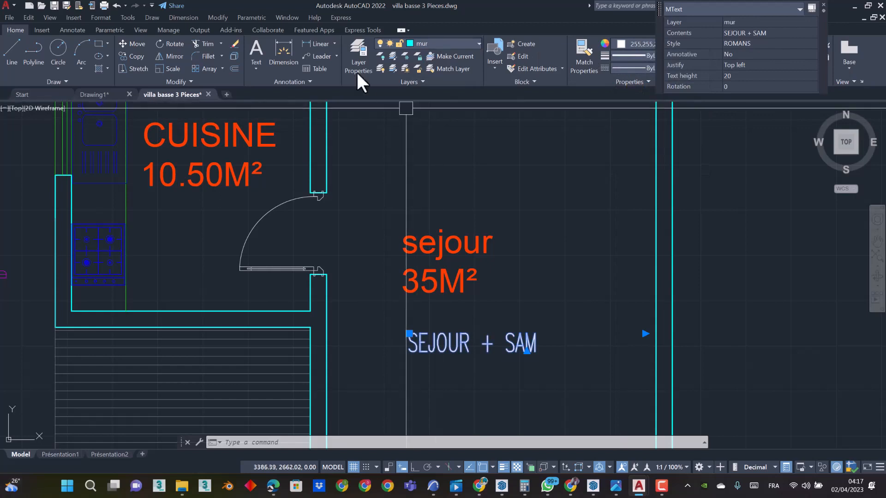
pyautogui.click(643, 43)
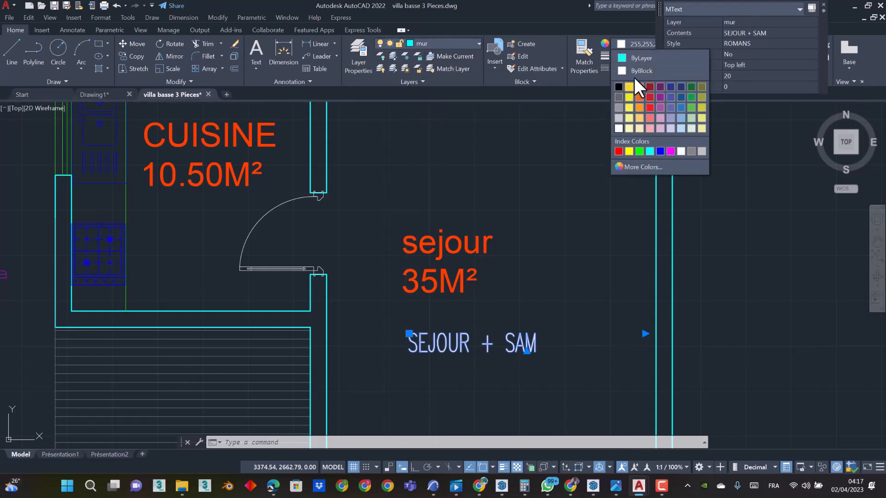
pyautogui.press('Escape')
pyautogui.press('Escape')
# Copy the SEJOUR + SAM label from its top-left corner into the small room below CHAMBRE 2
pyautogui.scroll(-5, 422, 197)
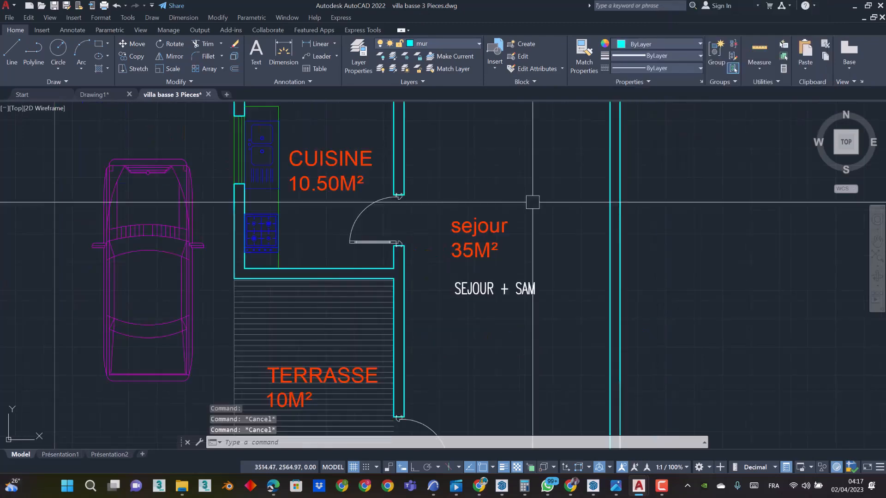
pyautogui.click(507, 258)
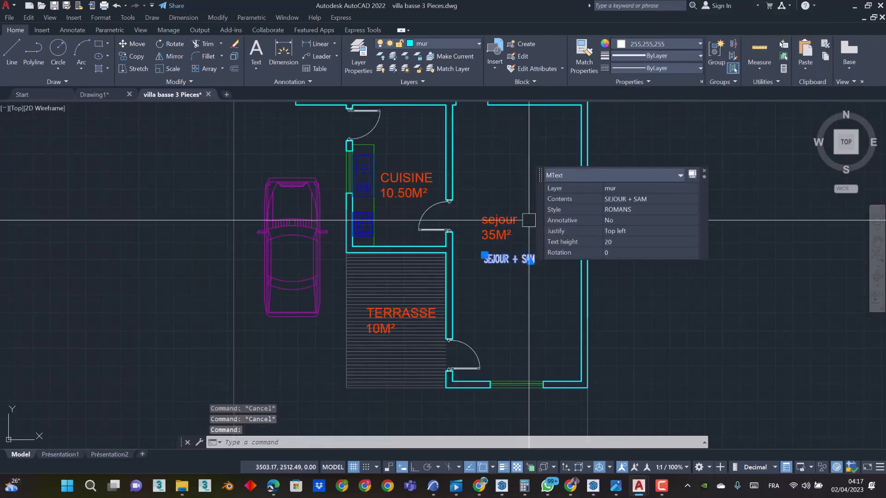
pyautogui.moveTo(508, 259); pyautogui.dragTo(437, 327, button='middle')
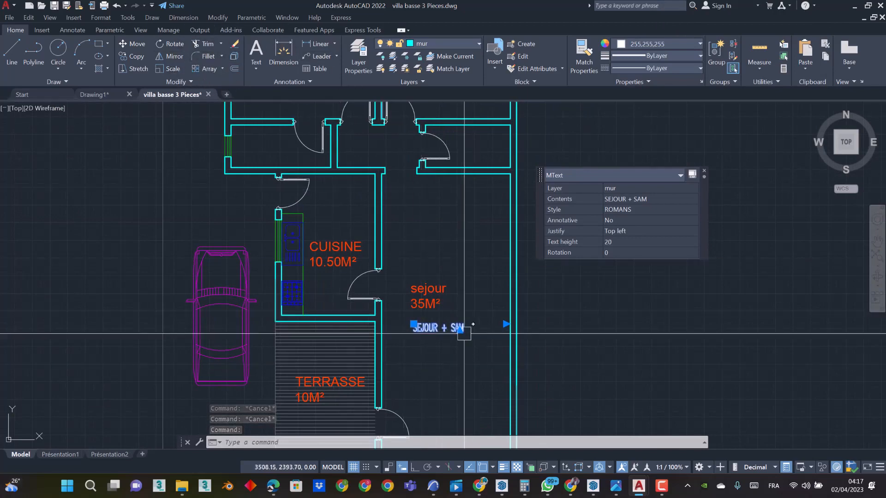
pyautogui.scroll(2, 473, 318)
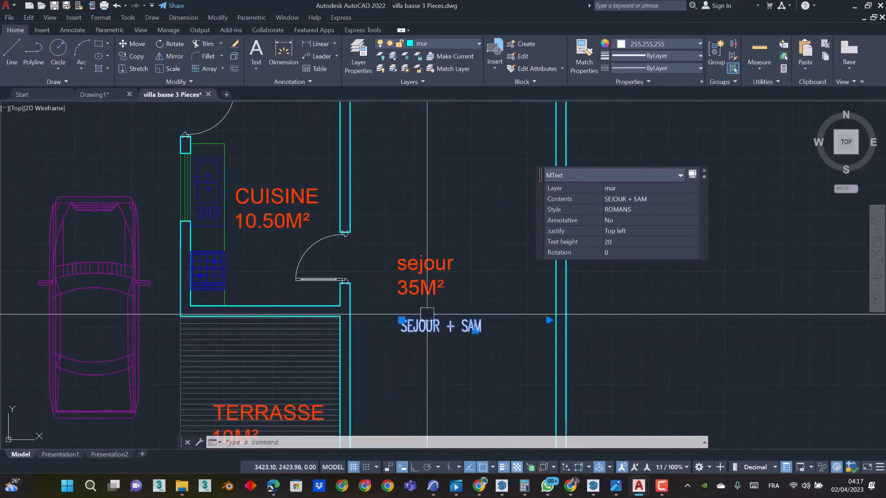
pyautogui.write('CP')
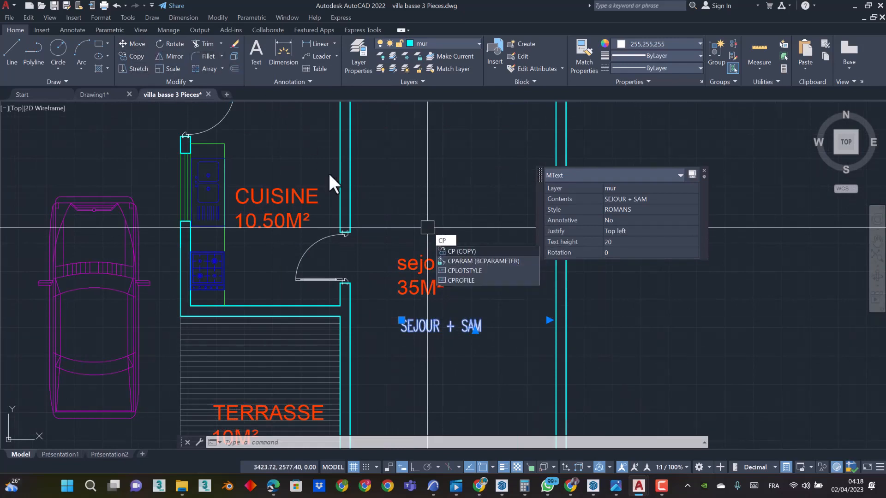
pyautogui.click(456, 252)
pyautogui.click(400, 319)
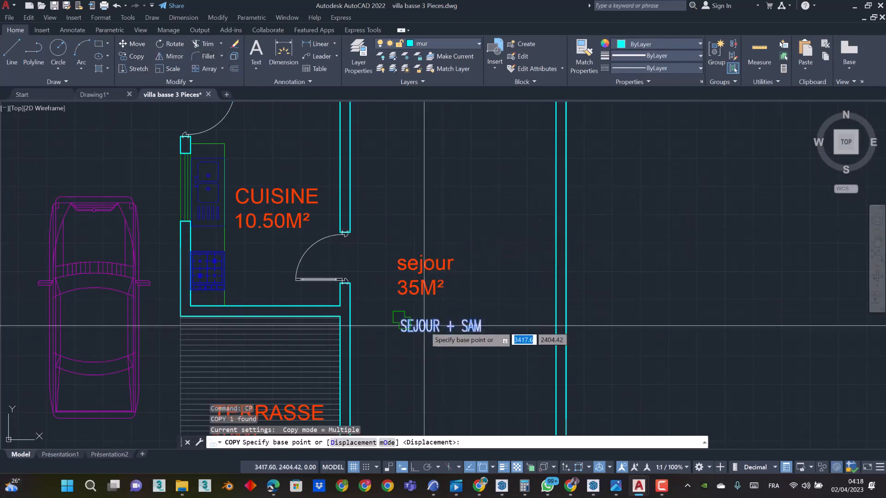
pyautogui.moveTo(452, 186); pyautogui.dragTo(398, 368, button='middle')
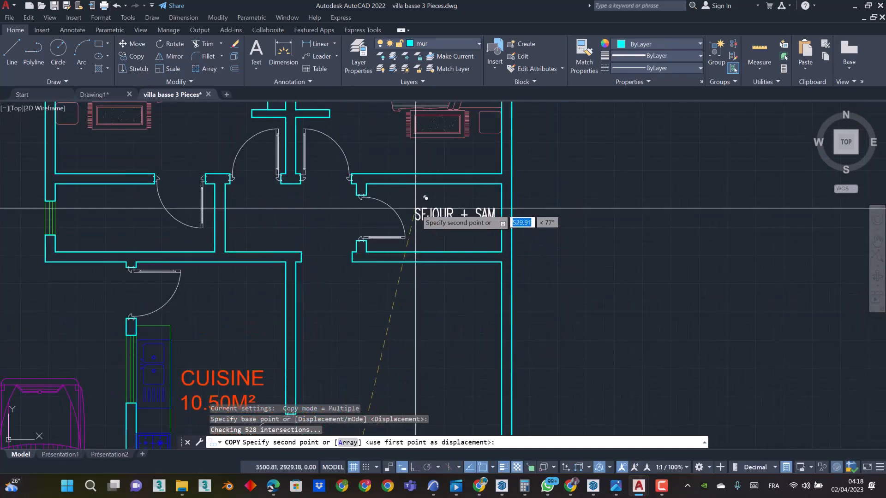
pyautogui.click(390, 208)
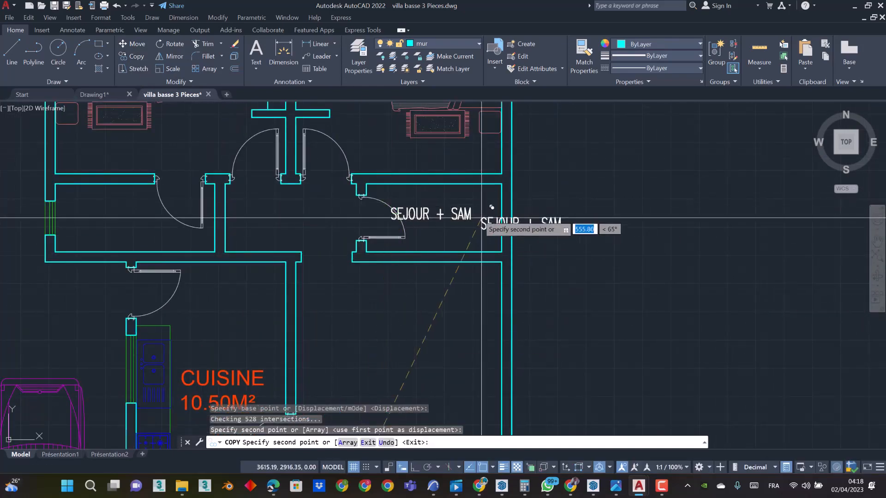
# Place another copy of the SEJOUR + SAM label in the central hall below the bedroom doors and end the copying
pyautogui.scroll(-2, 436, 184)
pyautogui.scroll(-2, 434, 182)
pyautogui.scroll(2, 351, 272)
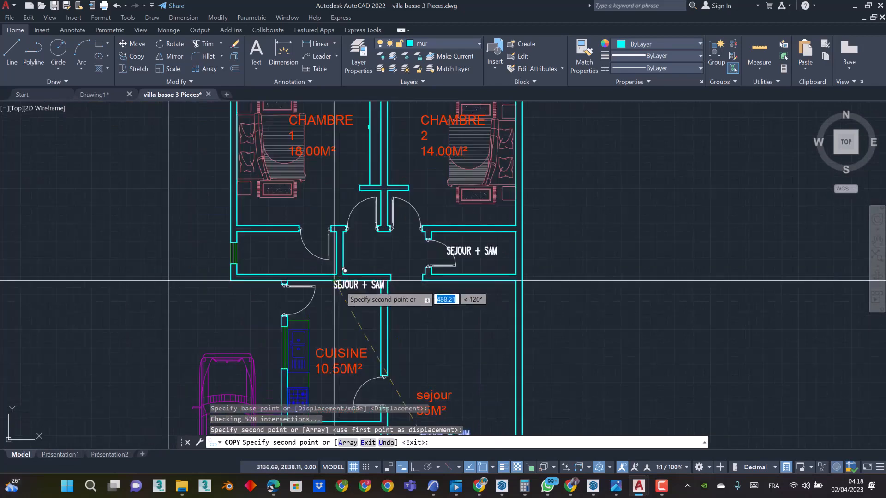
pyautogui.moveTo(351, 272); pyautogui.dragTo(351, 256, button='middle')
pyautogui.scroll(2, 360, 232)
pyautogui.click(356, 231)
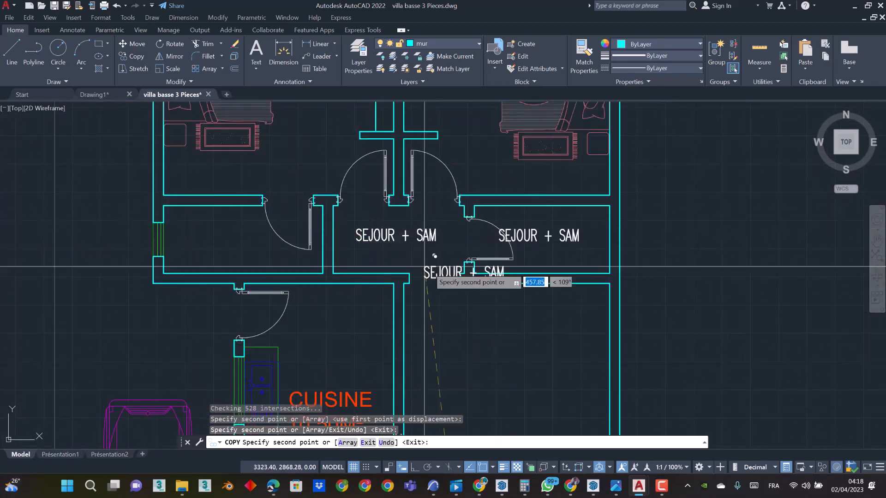
pyautogui.press('Escape')
pyautogui.press('Escape')
# Replace the text of the label copy in the small room below CHAMBRE 2 with SDE
pyautogui.scroll(2, 421, 224)
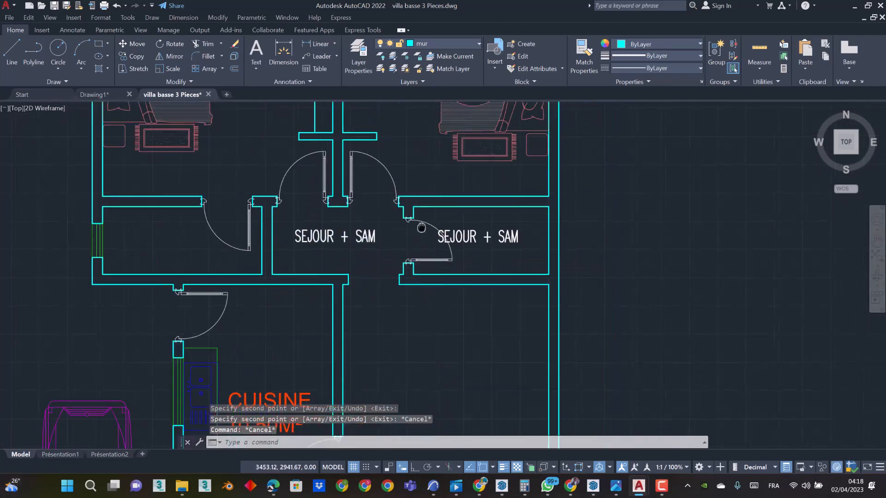
pyautogui.click(410, 236)
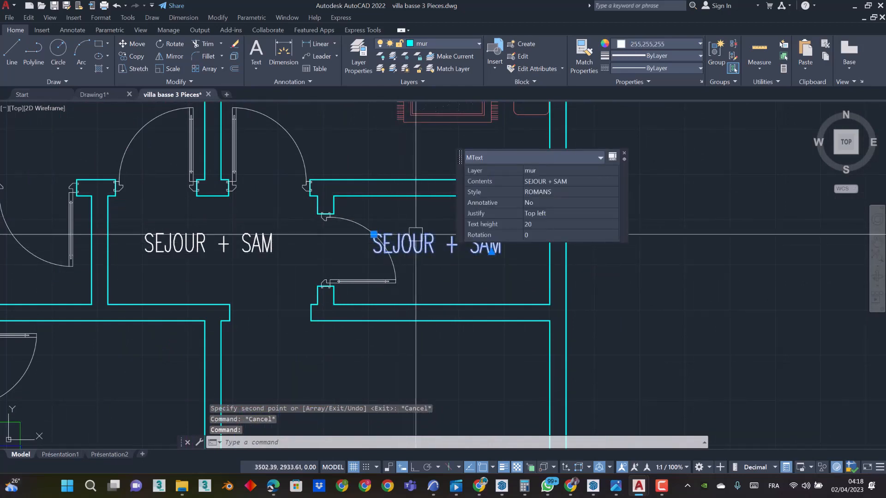
pyautogui.doubleClick(403, 237)
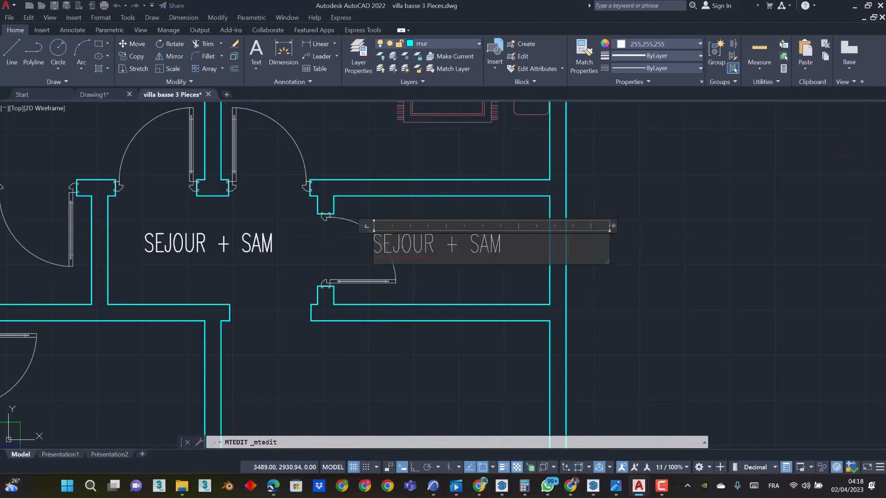
pyautogui.hotkey('ctrl', 'a')
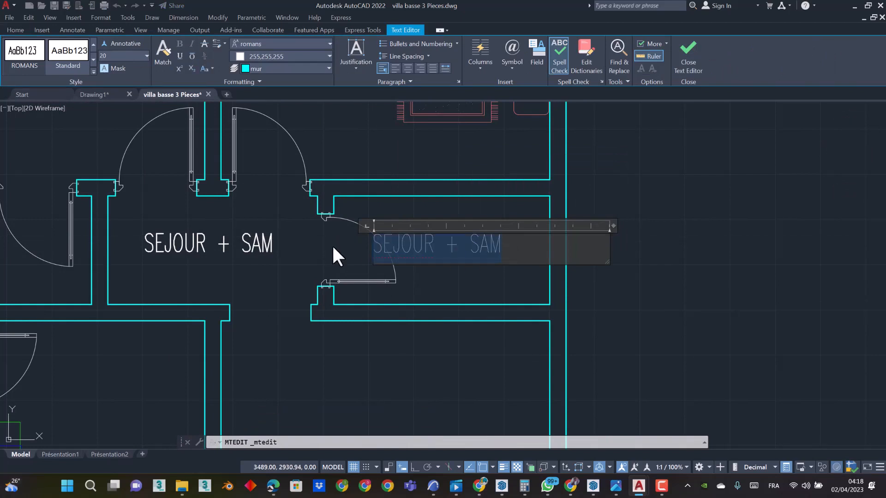
pyautogui.write('S')
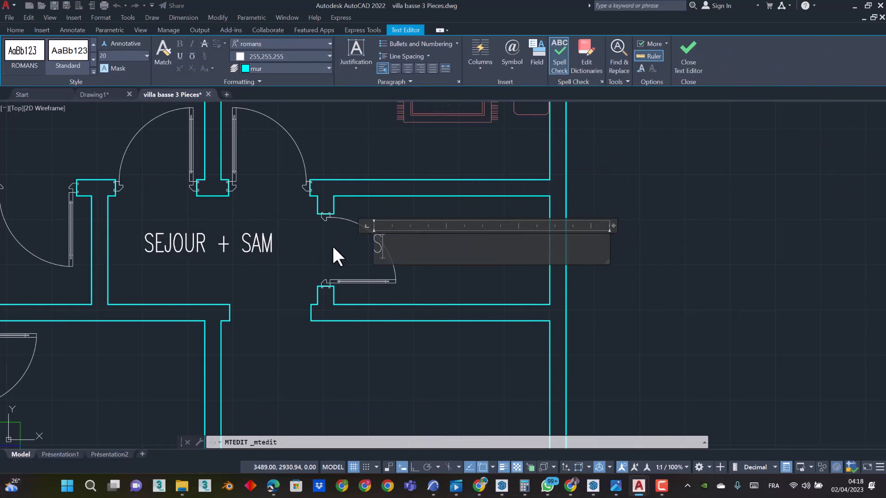
pyautogui.write('DE')
pyautogui.click(395, 368)
# Move the SDE label horizontally clear of the door swing, towards the middle of its room
pyautogui.click(392, 242)
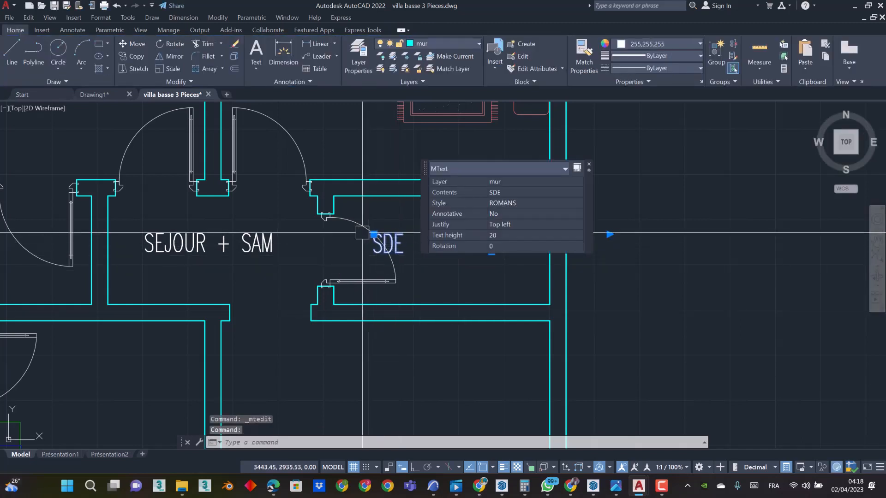
pyautogui.moveTo(365, 244); pyautogui.dragTo(320, 293, button='middle')
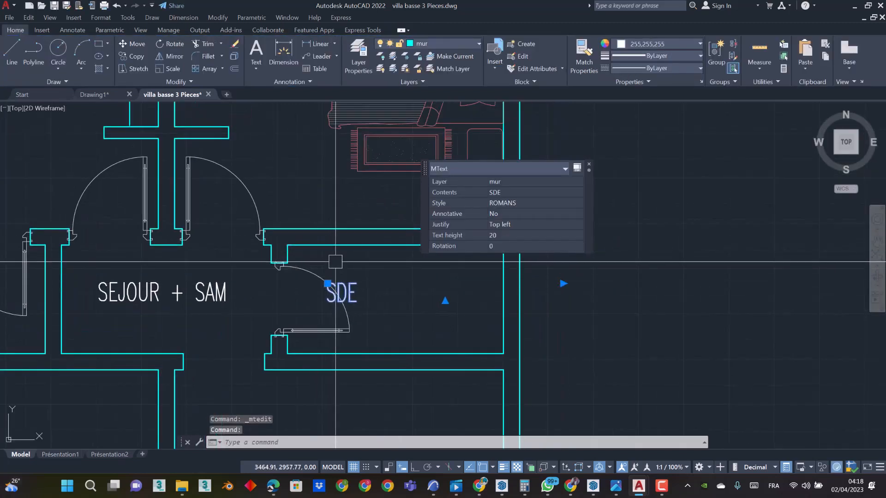
pyautogui.write('m')
pyautogui.press('Return')
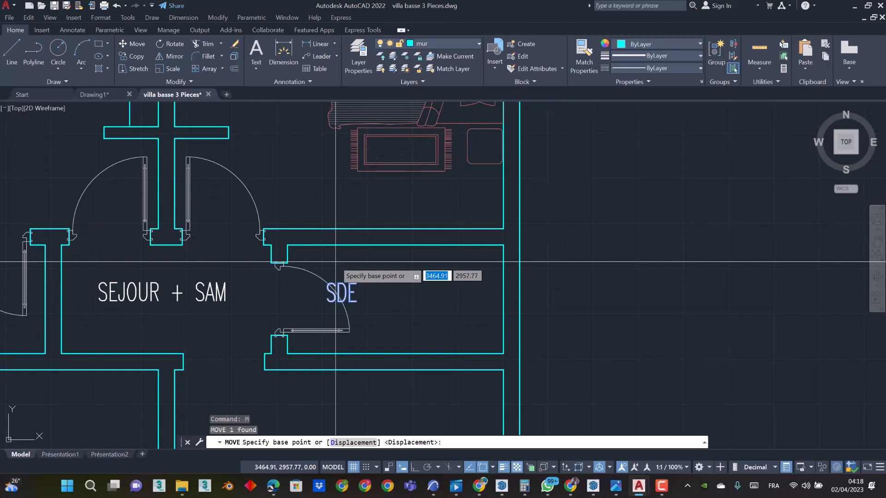
pyautogui.click(334, 262)
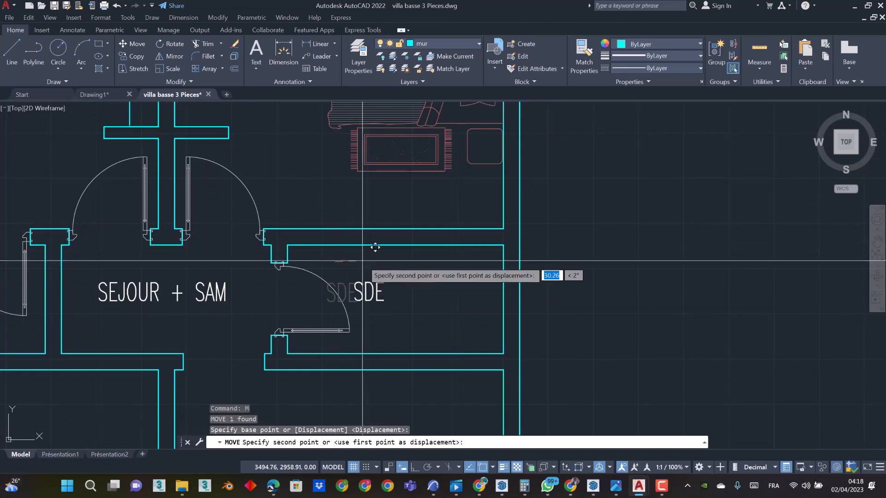
pyautogui.click(404, 260)
pyautogui.moveTo(364, 296); pyautogui.dragTo(524, 278, button='middle')
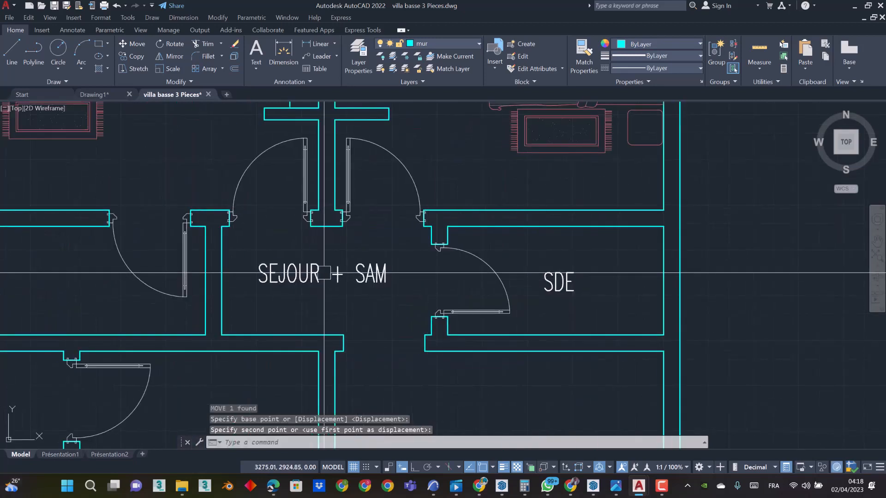
# Replace the text of the label copy in the central hall with DEGAGEMENT
pyautogui.click(325, 273)
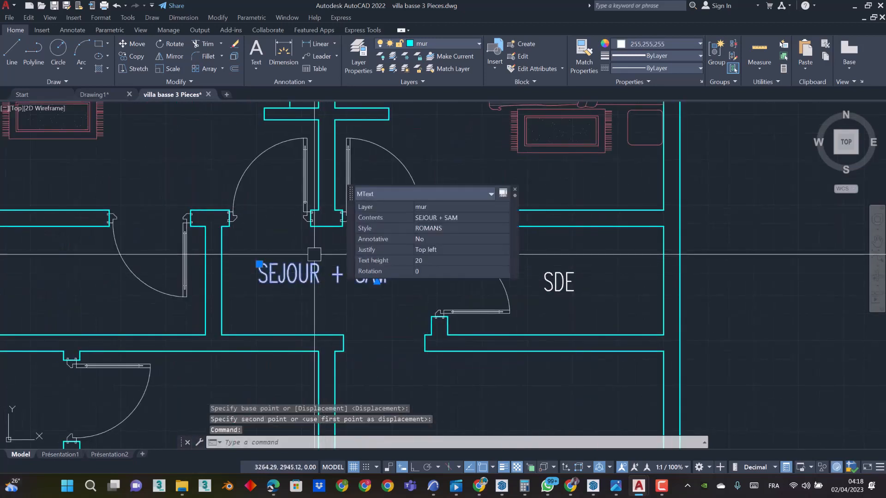
pyautogui.doubleClick(293, 276)
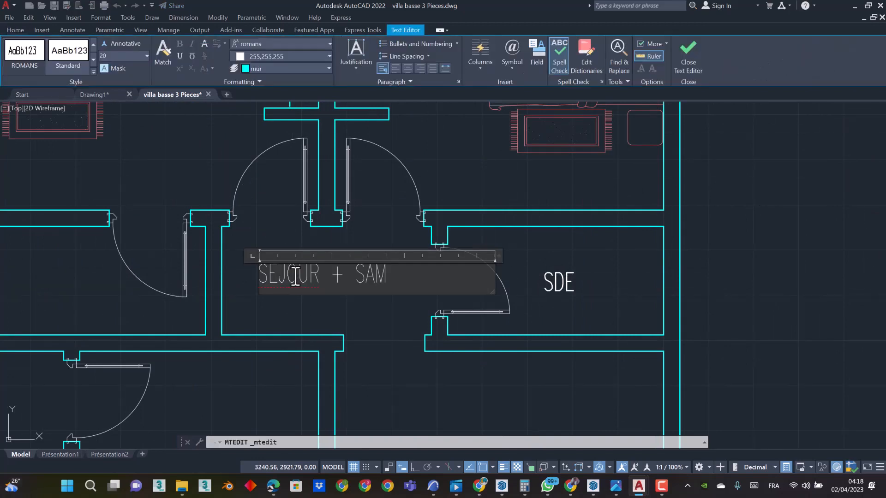
pyautogui.hotkey('ctrl', 'a')
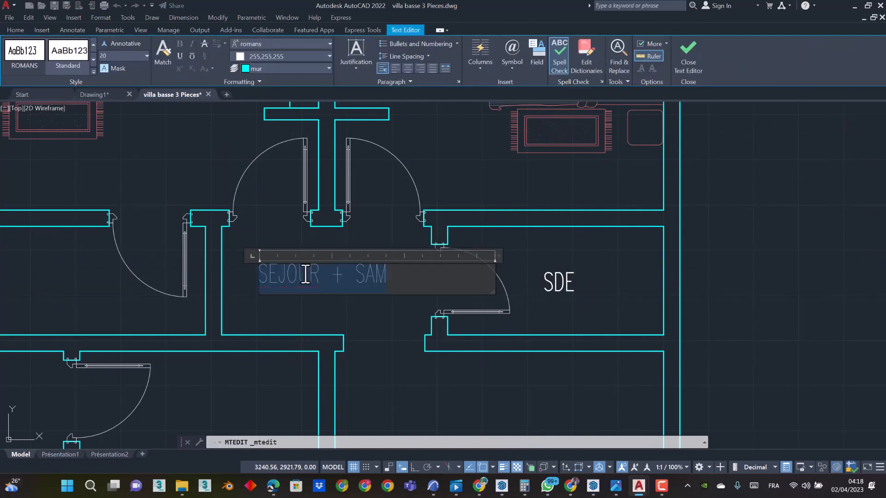
pyautogui.write('DEGAGEMENT')
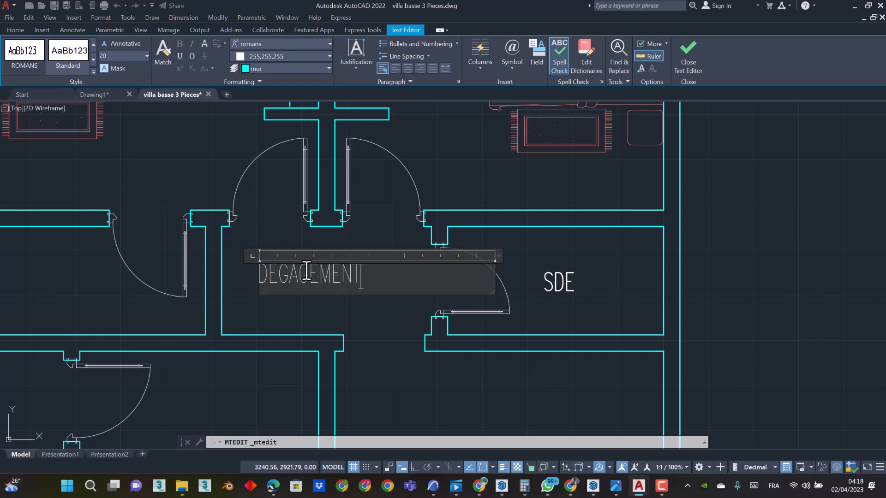
pyautogui.click(389, 251)
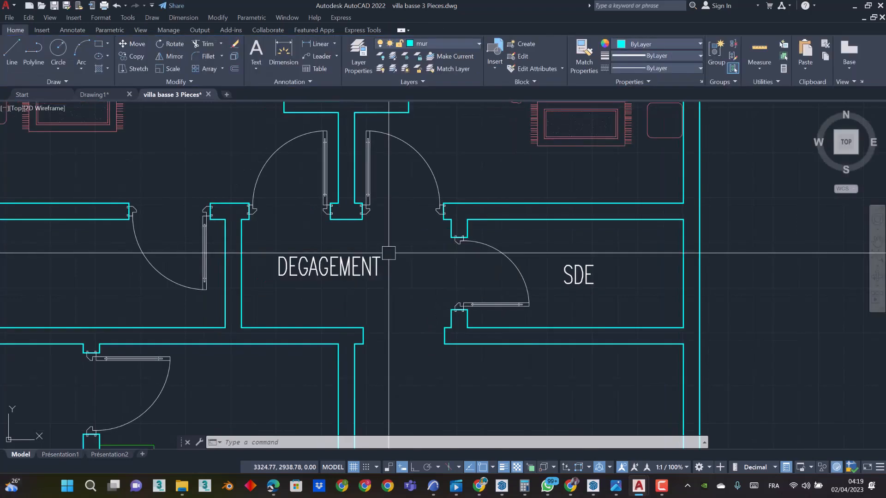
# Examine the labelled floor plan and the small existing dimension text on the partition line beside CHAMBRE 1
pyautogui.scroll(-6, 415, 272)
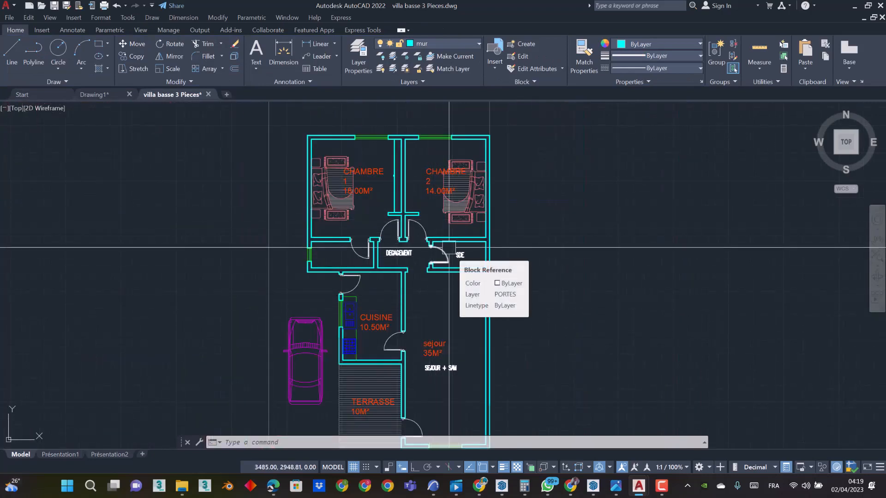
pyautogui.moveTo(450, 306); pyautogui.dragTo(451, 256, button='middle')
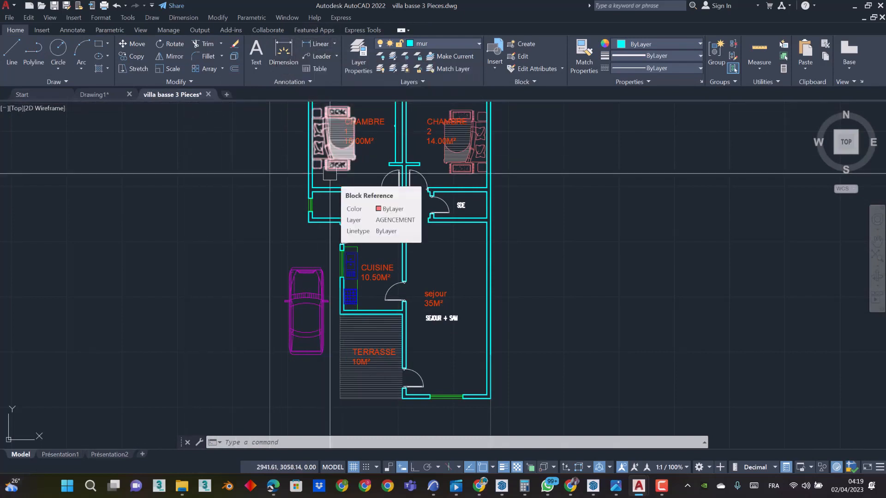
pyautogui.moveTo(330, 173)
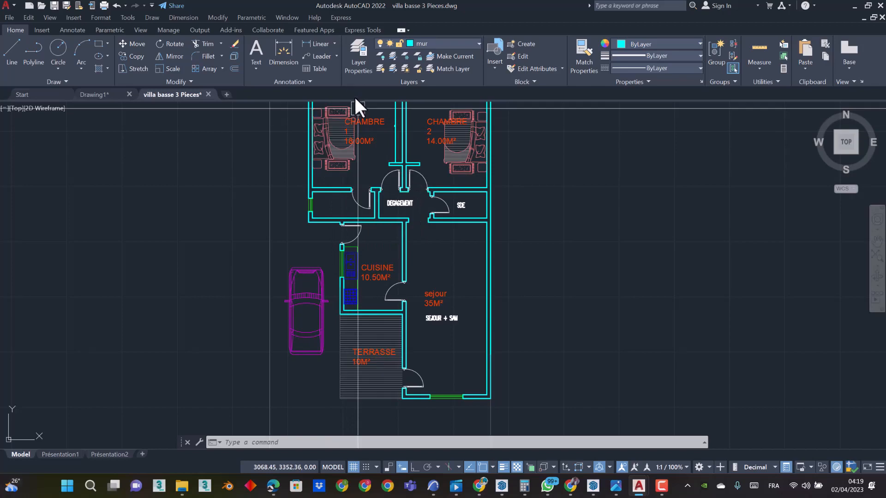
pyautogui.moveTo(405, 226)
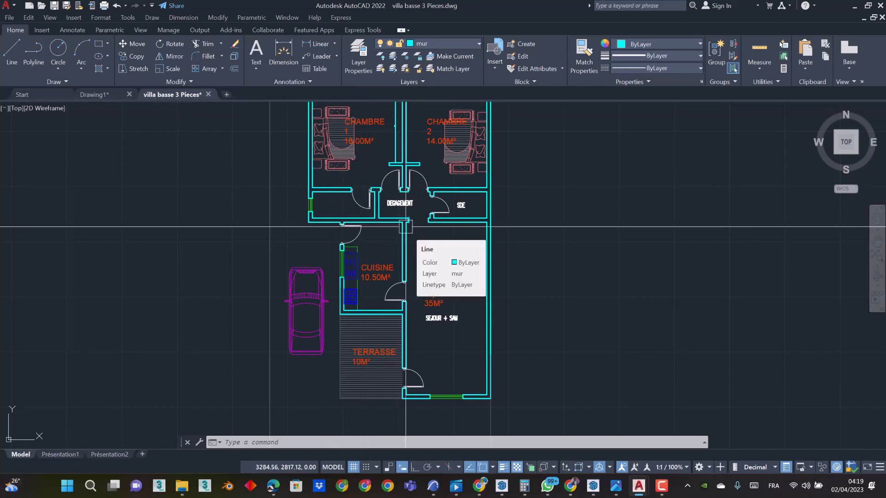
pyautogui.scroll(8, 402, 121)
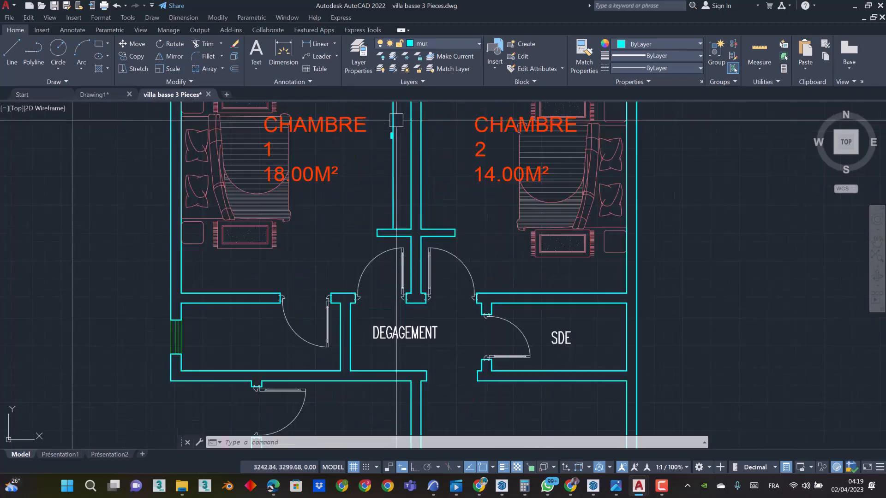
pyautogui.moveTo(388, 127); pyautogui.dragTo(380, 197, button='middle')
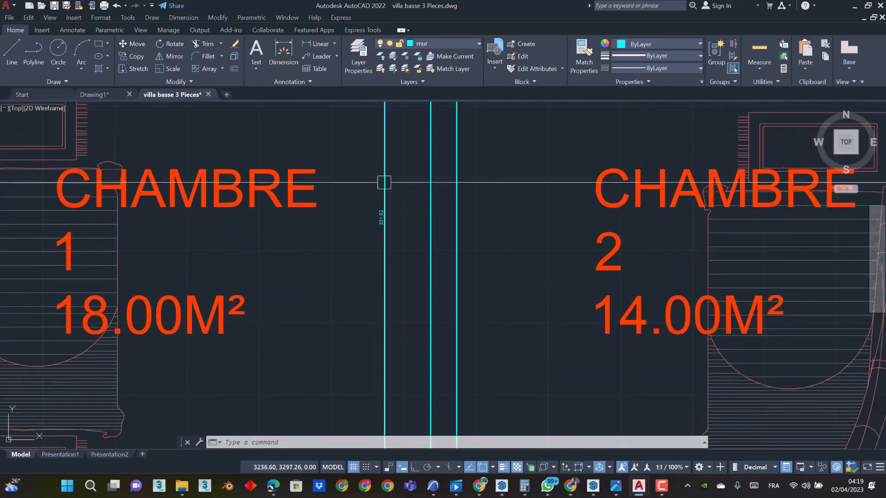
pyautogui.scroll(-2, 382, 198)
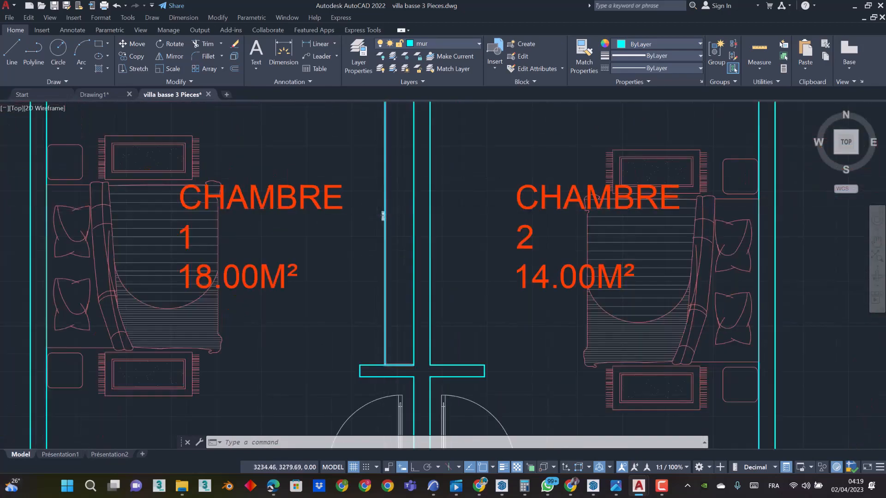
pyautogui.scroll(7, 382, 212)
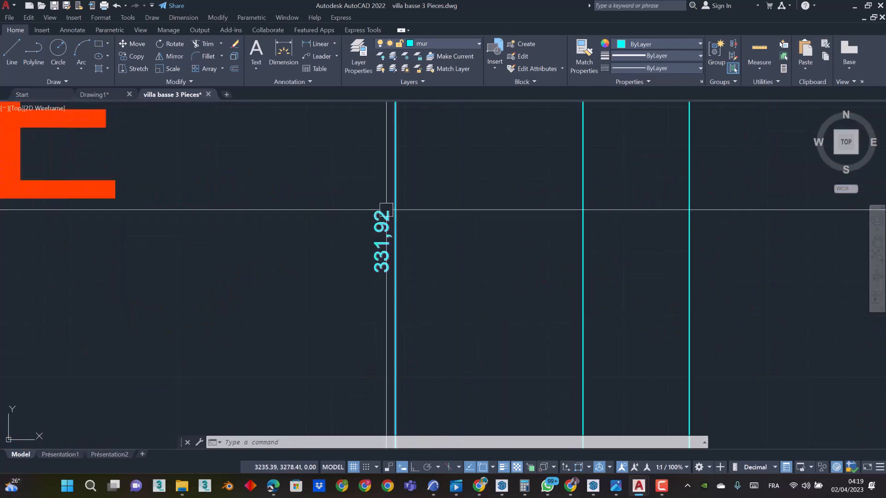
pyautogui.scroll(-5, 386, 209)
pyautogui.scroll(2, 389, 204)
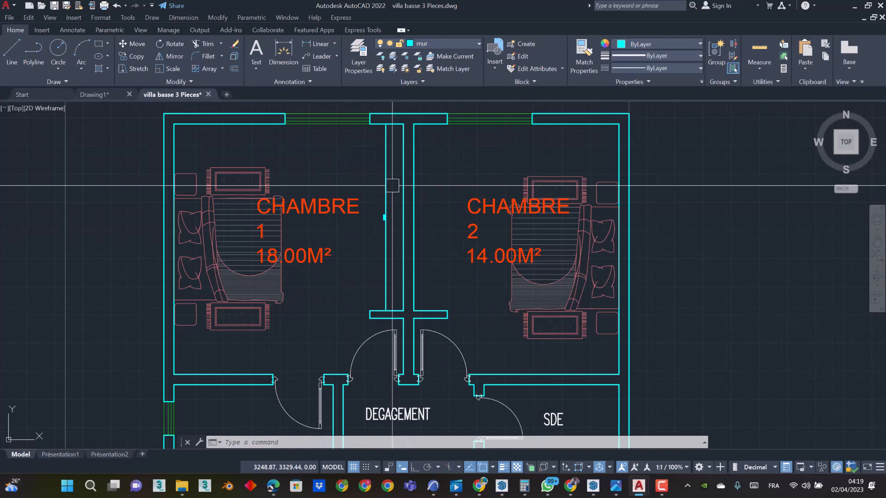
pyautogui.scroll(-5, 390, 194)
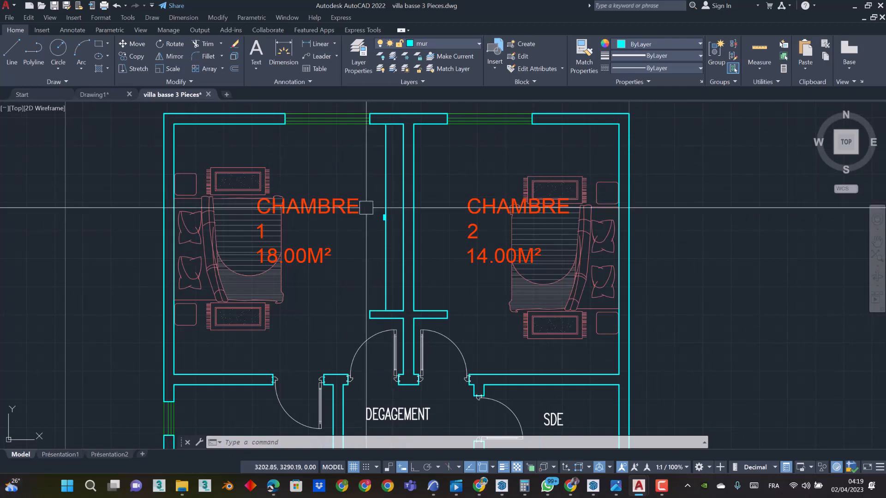
pyautogui.moveTo(366, 214); pyautogui.dragTo(374, 180, button='middle')
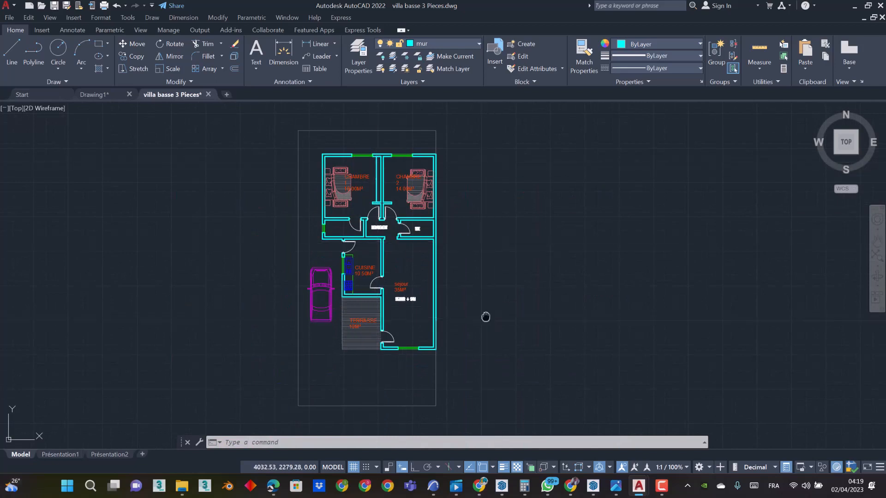
# Dimension the full length of the villa's right outer wall, placing the dimension line just outside it
pyautogui.moveTo(485, 317); pyautogui.dragTo(481, 300, button='middle')
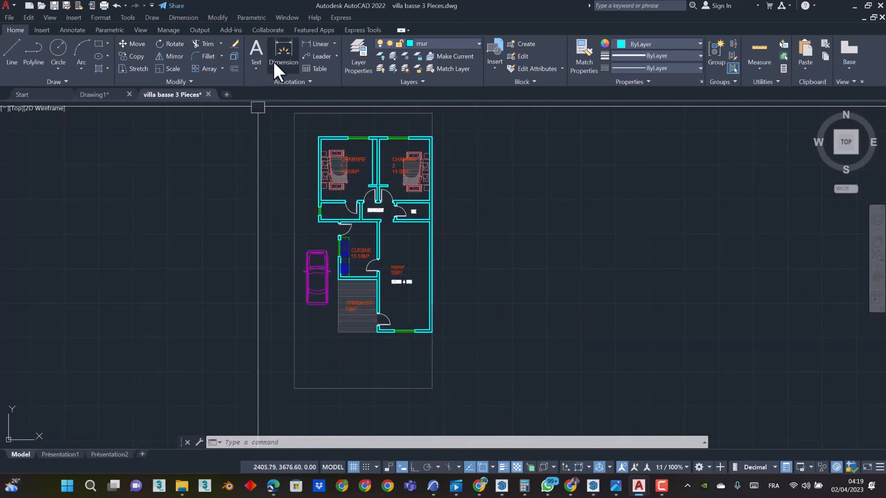
pyautogui.click(278, 49)
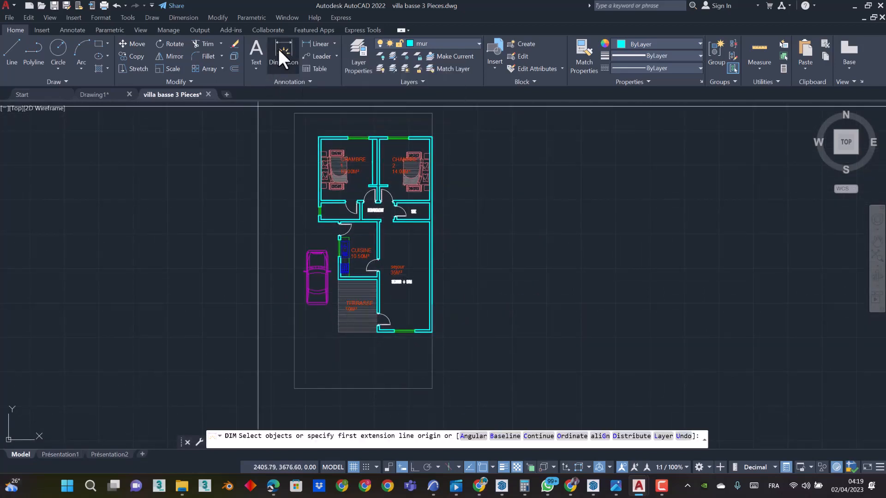
pyautogui.scroll(4, 434, 300)
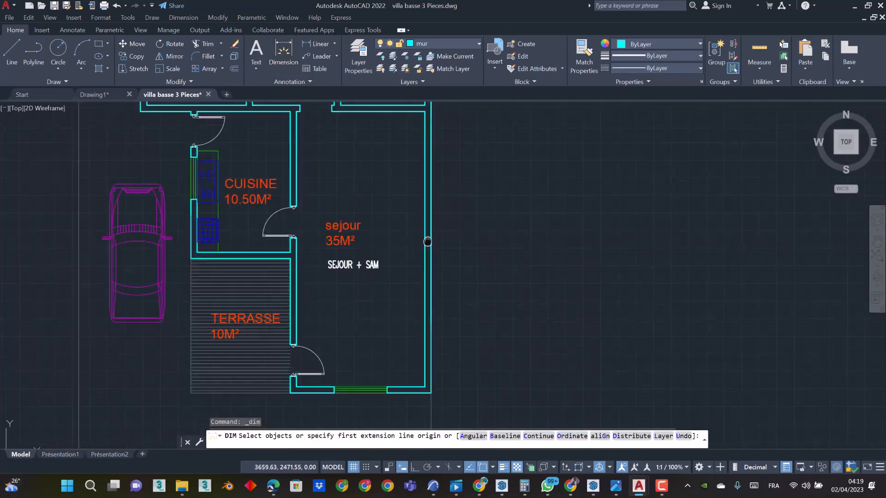
pyautogui.scroll(-5, 419, 300)
pyautogui.press('Return')
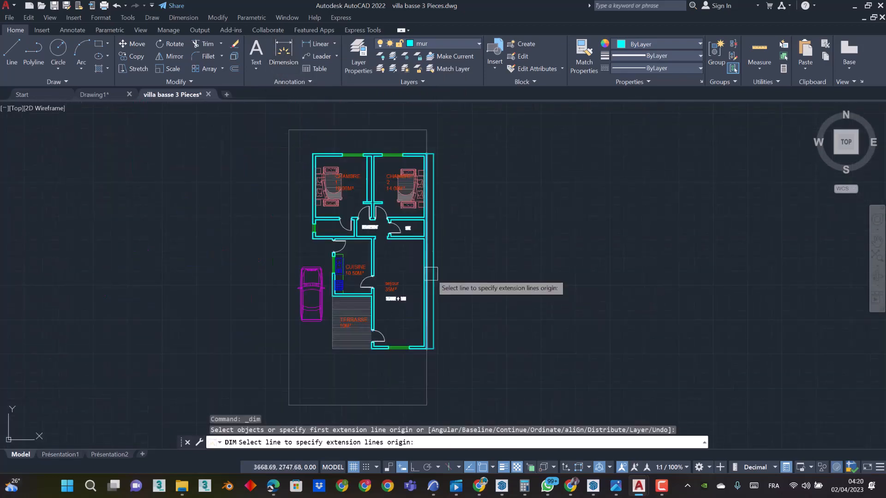
pyautogui.click(431, 274)
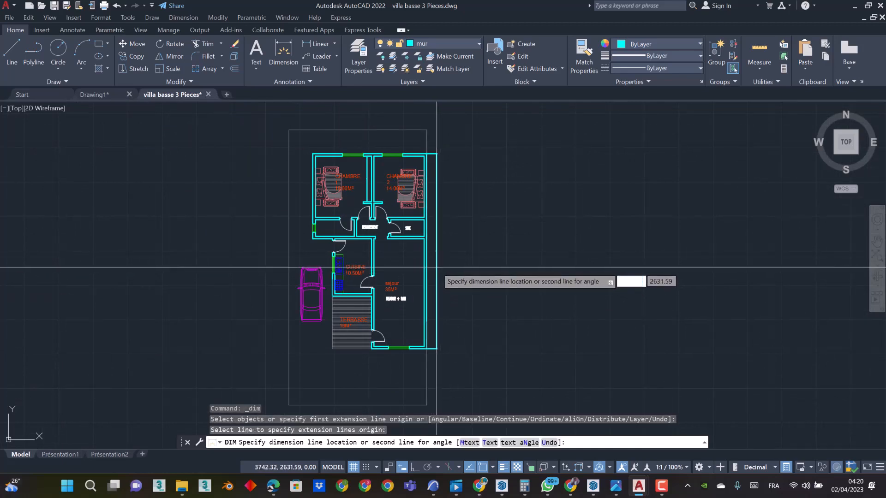
pyautogui.click(430, 291)
# Inspect the arrowheads and text size of the new dimension along the right outer wall
pyautogui.scroll(5, 436, 351)
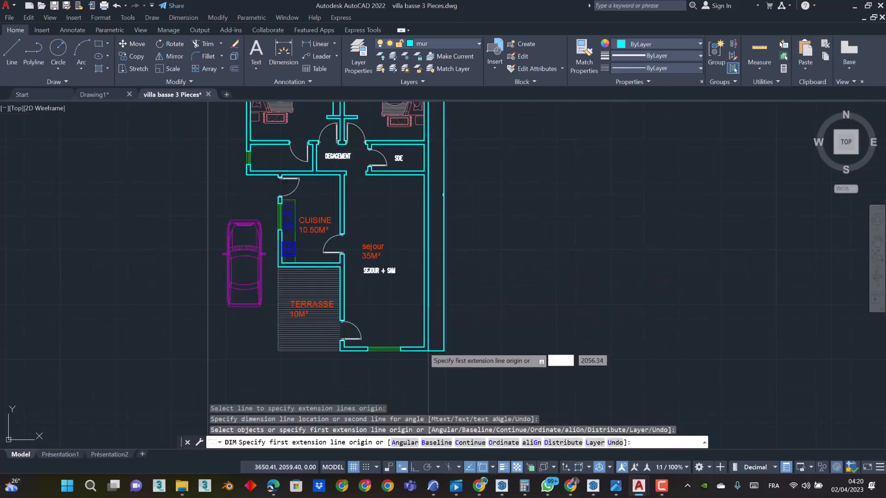
pyautogui.scroll(10, 446, 351)
pyautogui.scroll(-12, 454, 336)
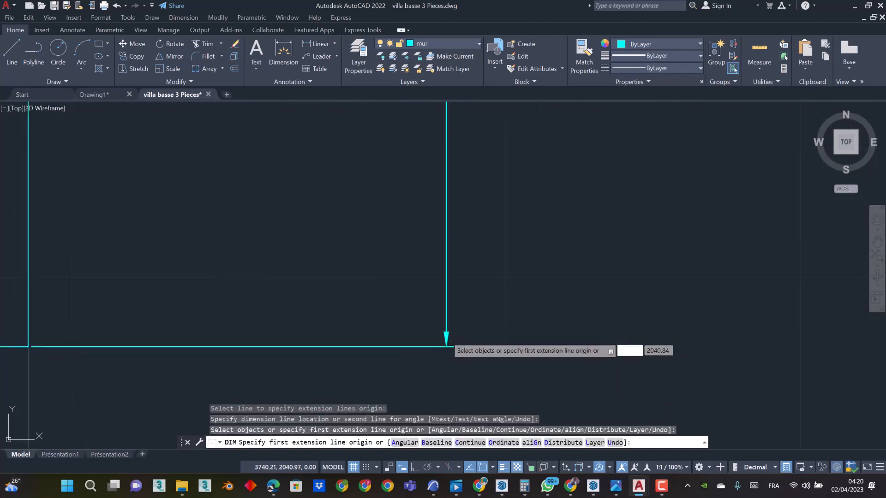
pyautogui.scroll(8, 429, 169)
pyautogui.scroll(4, 433, 231)
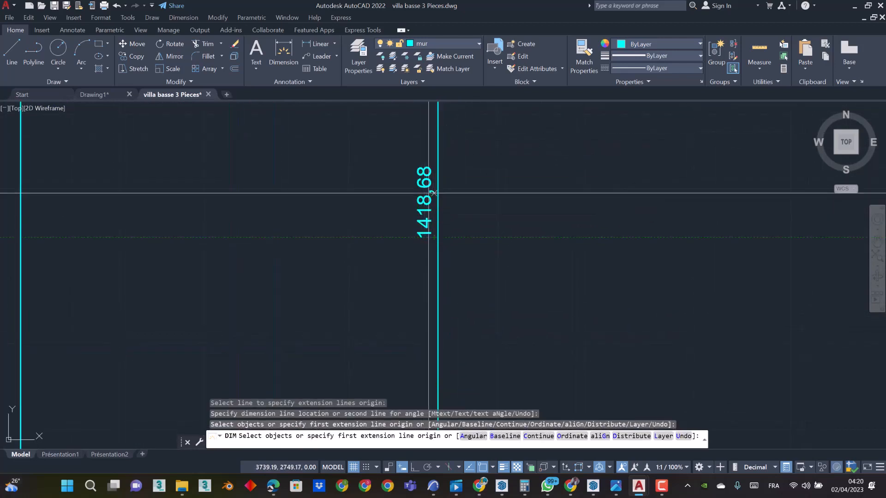
pyautogui.scroll(-5, 420, 207)
pyautogui.moveTo(415, 259); pyautogui.dragTo(397, 415, button='middle')
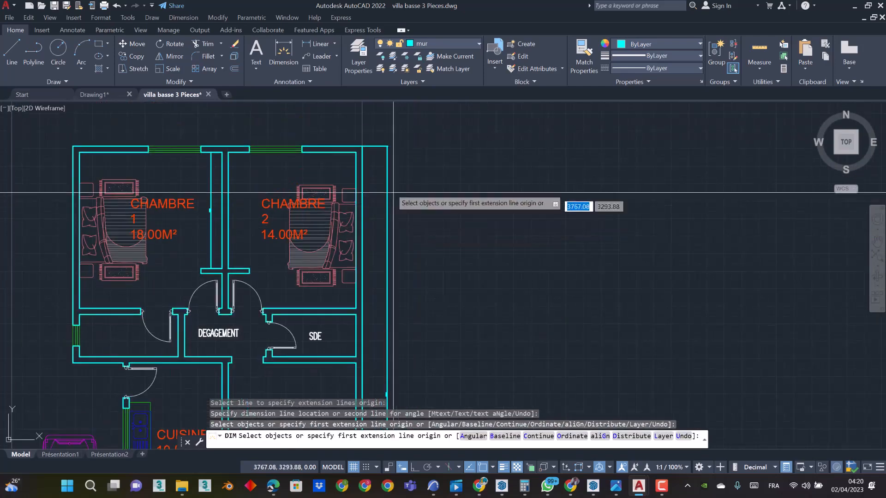
# Dimension the lower face of the SDE's bottom wall, placing the dimension line just beneath it in the sejour
pyautogui.scroll(5, 387, 194)
pyautogui.scroll(-5, 379, 160)
pyautogui.scroll(5, 382, 212)
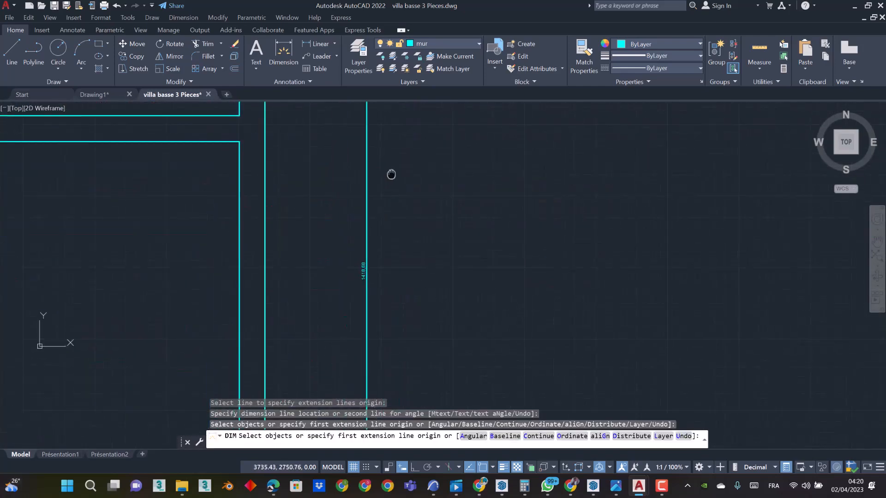
pyautogui.moveTo(392, 174); pyautogui.dragTo(358, 282, button='middle')
pyautogui.scroll(-7, 393, 245)
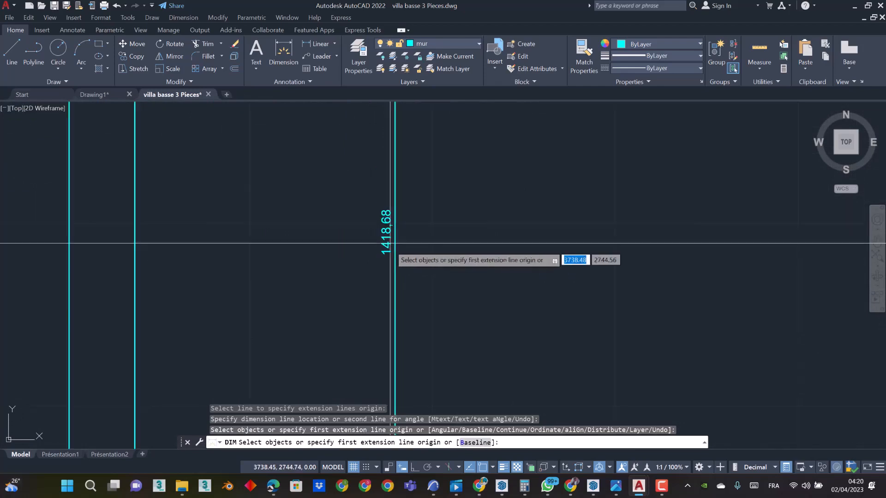
pyautogui.moveTo(270, 209); pyautogui.dragTo(418, 210, button='middle')
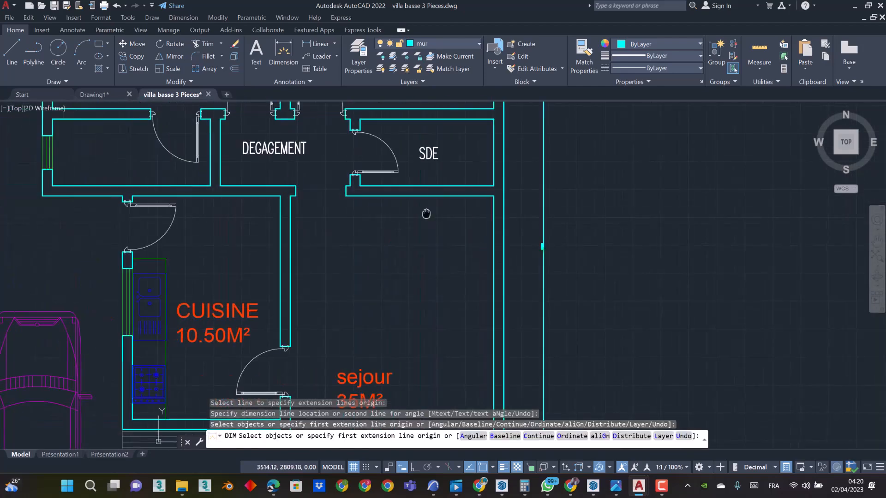
pyautogui.click(365, 196)
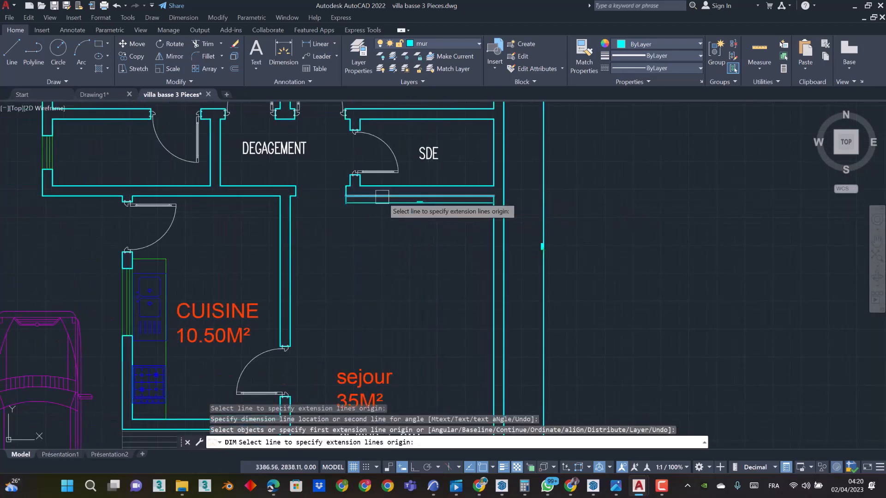
pyautogui.click(350, 218)
pyautogui.scroll(4, 348, 206)
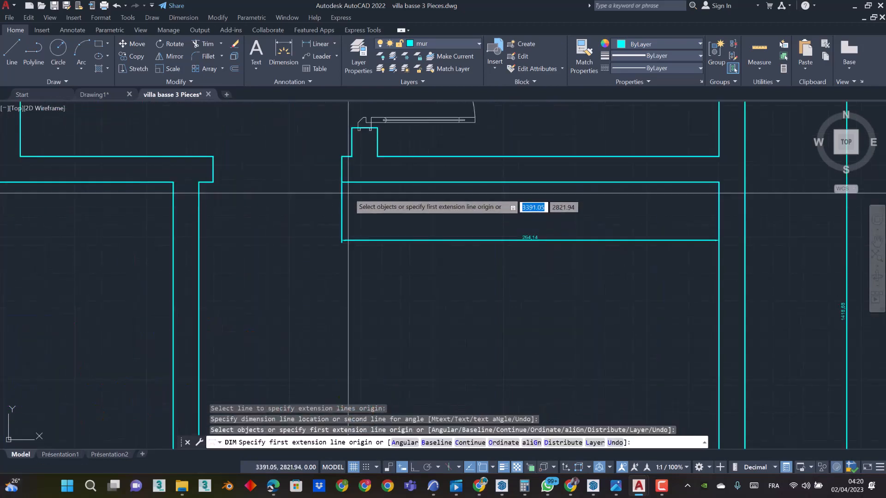
# Dimension the passage opening between DEGAGEMENT and the sejour from corner to corner, aligned with the adjacent wall dimension
pyautogui.click(342, 183)
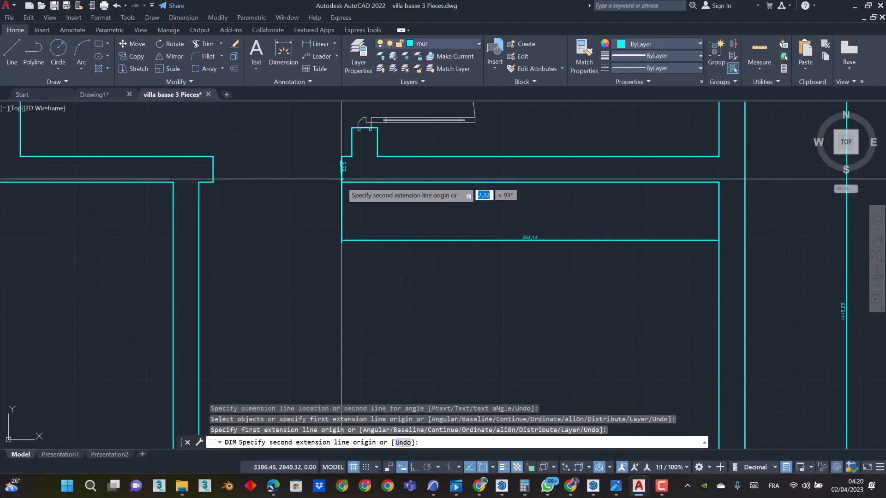
pyautogui.click(213, 182)
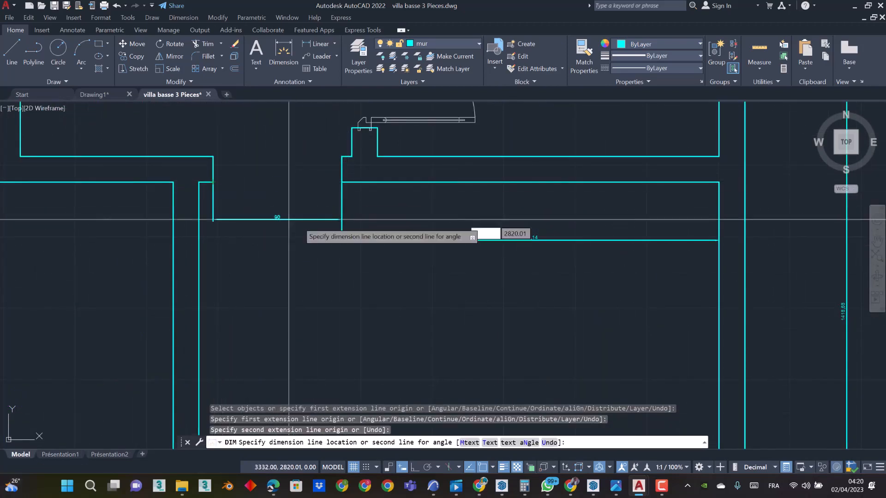
pyautogui.click(332, 242)
pyautogui.scroll(4, 290, 232)
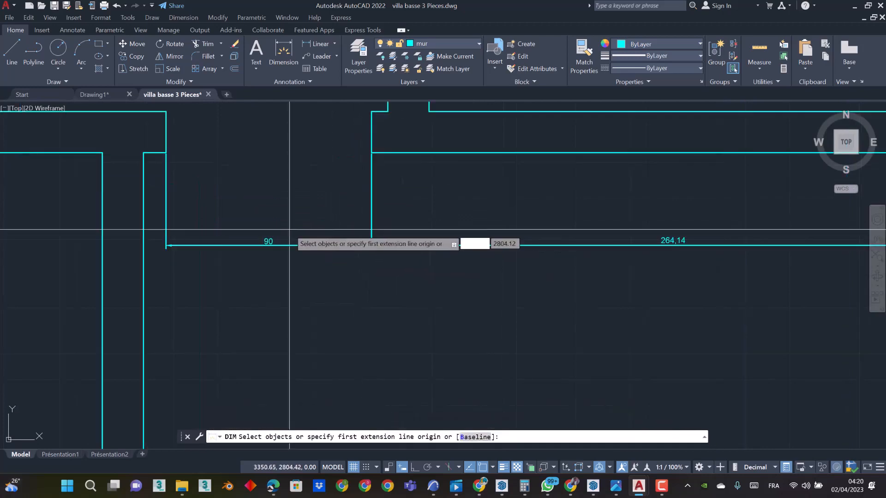
# Add a linear dimension across the thickness of the sejour's right outer wall, placed below the villa's front wall
pyautogui.scroll(-4, 285, 232)
pyautogui.scroll(-4, 466, 256)
pyautogui.moveTo(466, 256); pyautogui.dragTo(459, 222, button='middle')
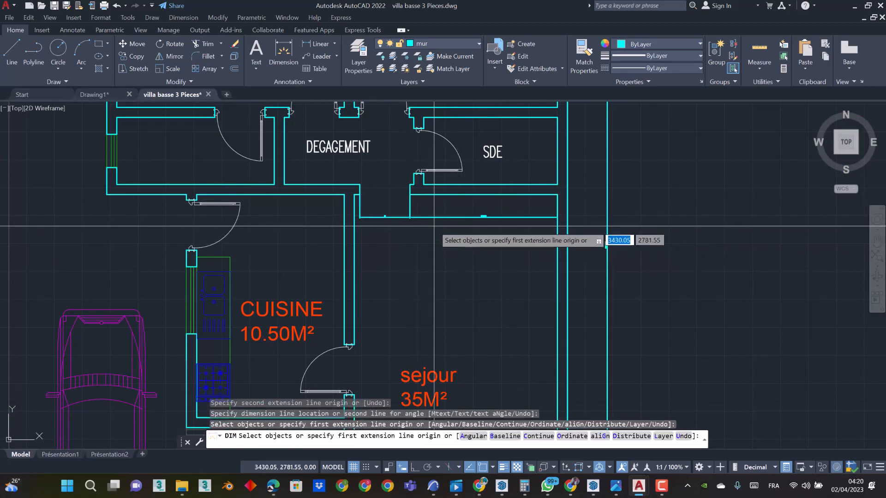
pyautogui.scroll(-4, 434, 226)
pyautogui.moveTo(429, 211); pyautogui.dragTo(430, 216, button='middle')
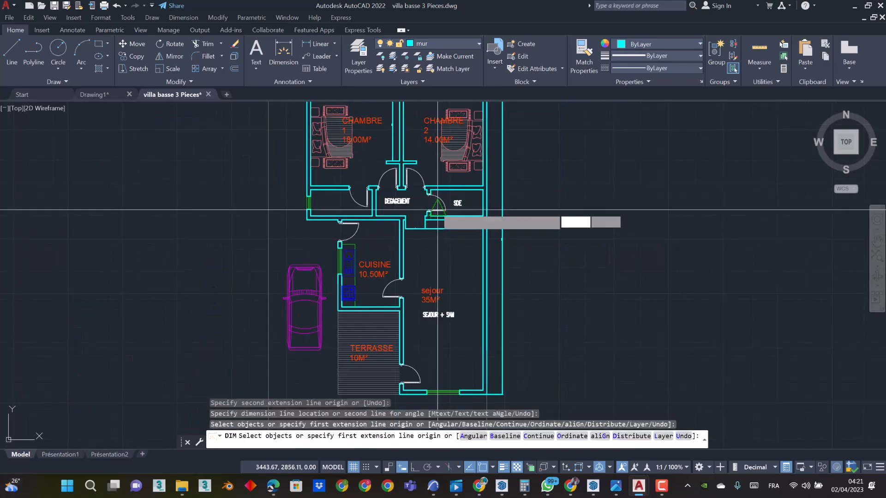
pyautogui.click(321, 44)
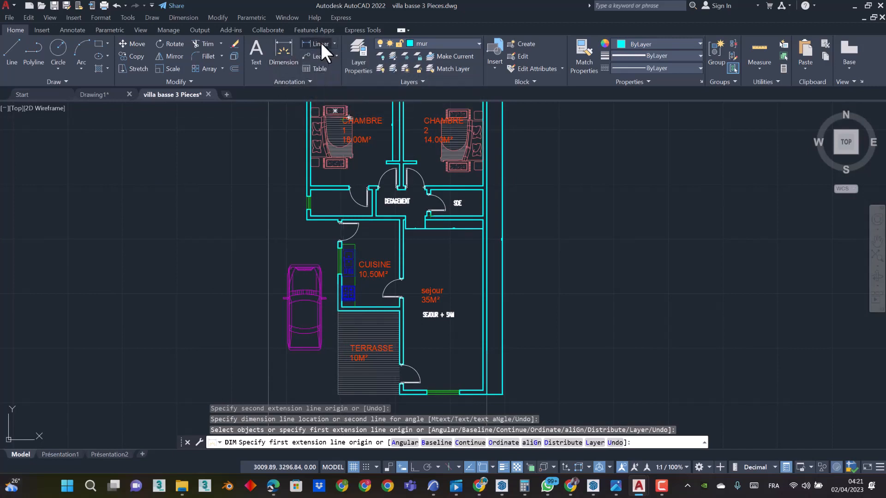
pyautogui.scroll(5, 490, 317)
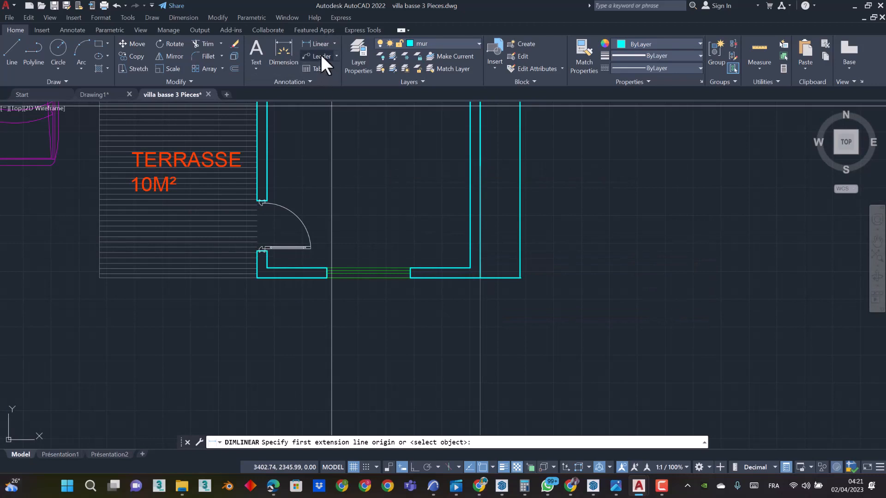
pyautogui.scroll(4, 485, 274)
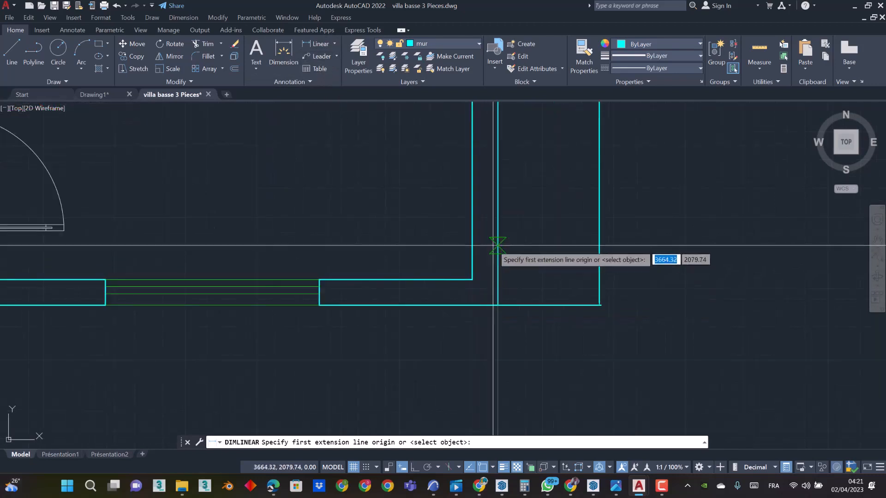
pyautogui.click(491, 248)
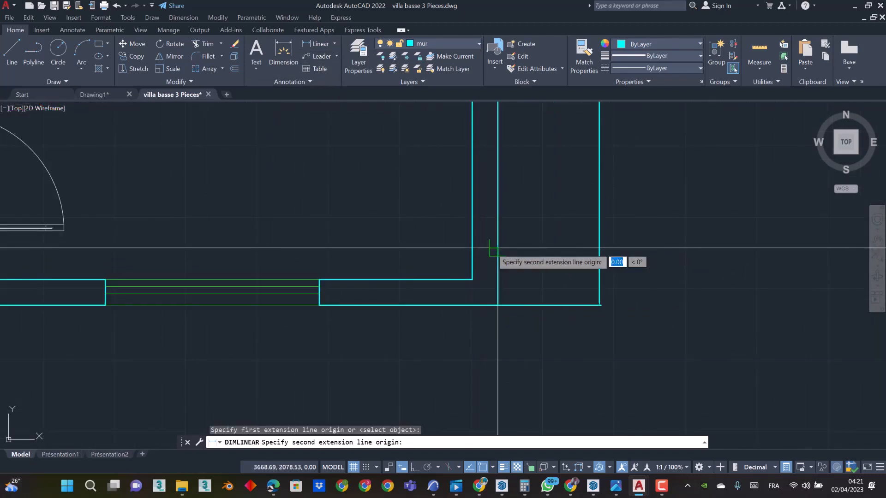
pyautogui.click(474, 250)
pyautogui.scroll(-3, 478, 231)
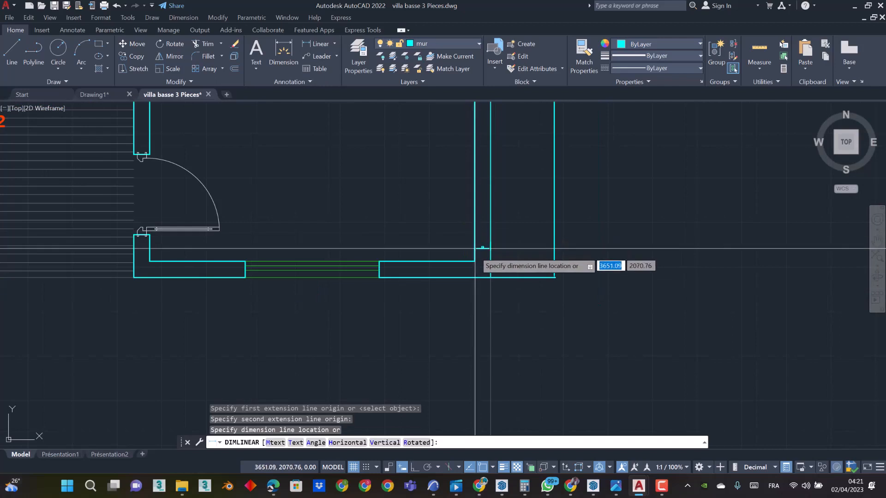
pyautogui.click(473, 326)
pyautogui.scroll(4, 479, 336)
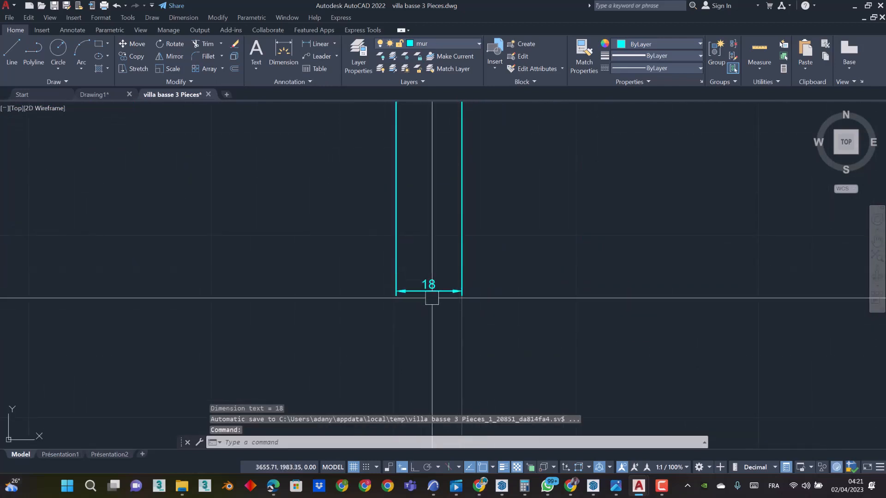
# Continue the wall-thickness dimension along the sejour's front wall, through both window edges and the inner and outer corners beside the terrace
pyautogui.scroll(-10, 429, 293)
pyautogui.moveTo(395, 291); pyautogui.dragTo(486, 296, button='middle')
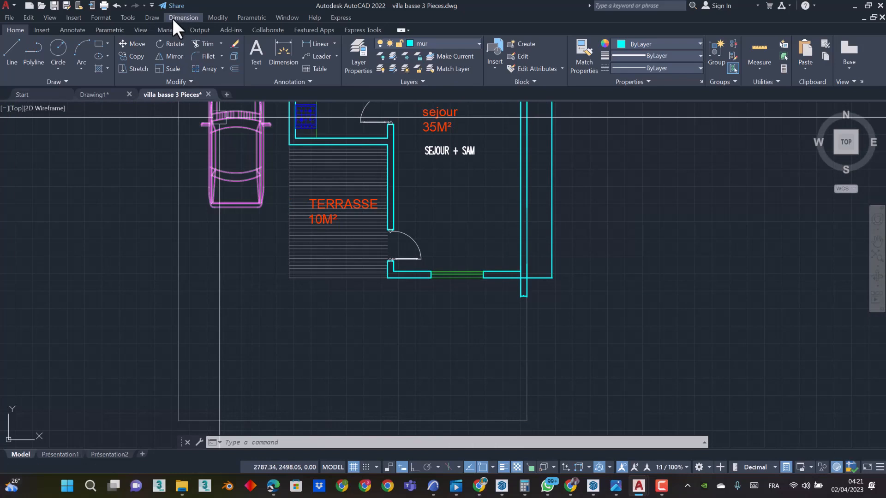
pyautogui.click(151, 4)
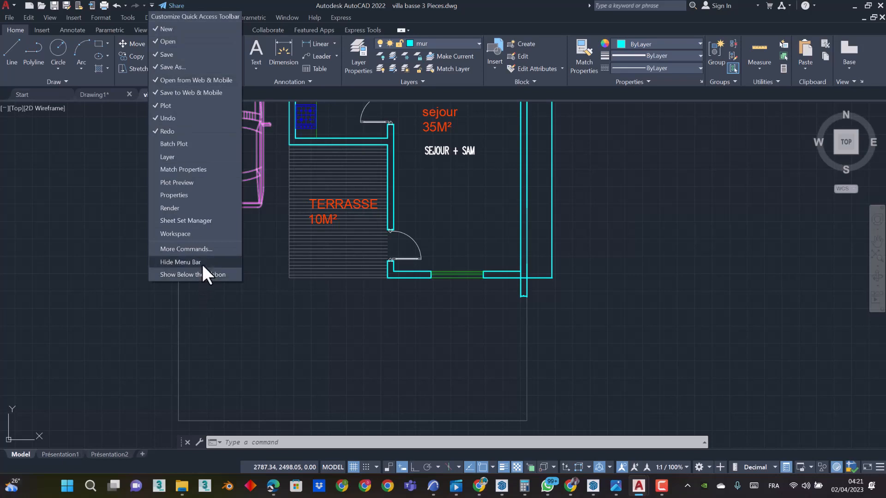
pyautogui.click(244, 2)
pyautogui.click(184, 18)
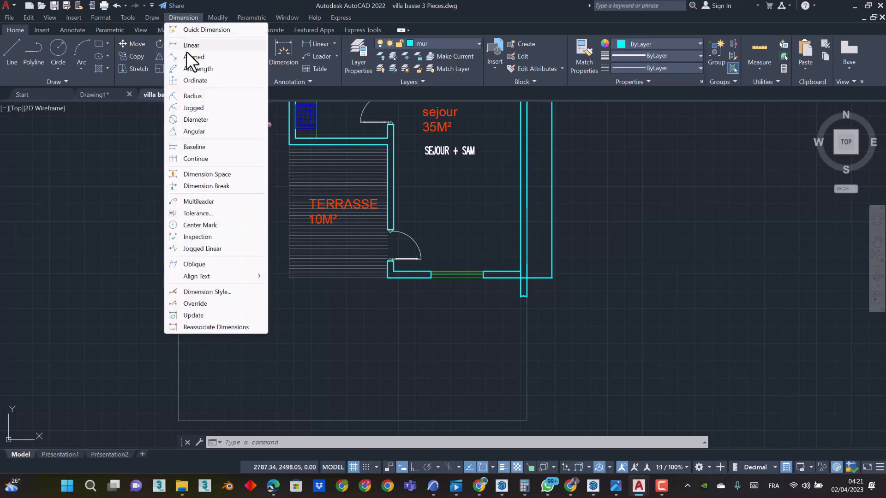
pyautogui.click(197, 159)
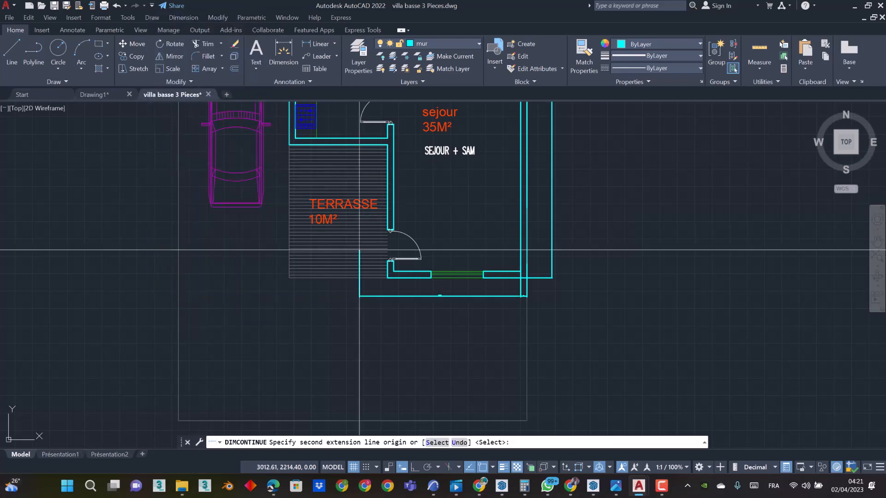
pyautogui.scroll(4, 620, 376)
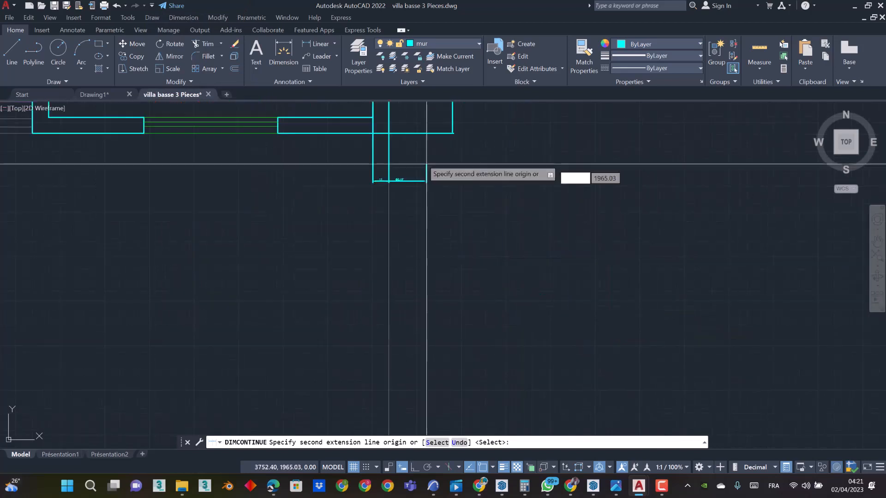
pyautogui.moveTo(313, 193); pyautogui.dragTo(414, 231, button='middle')
pyautogui.click(380, 173)
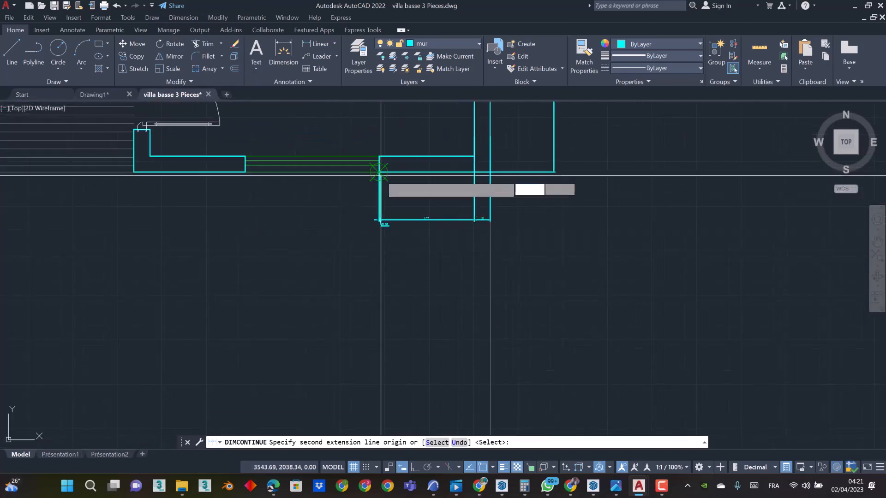
pyautogui.click(245, 172)
pyautogui.moveTo(226, 172); pyautogui.dragTo(375, 173, button='middle')
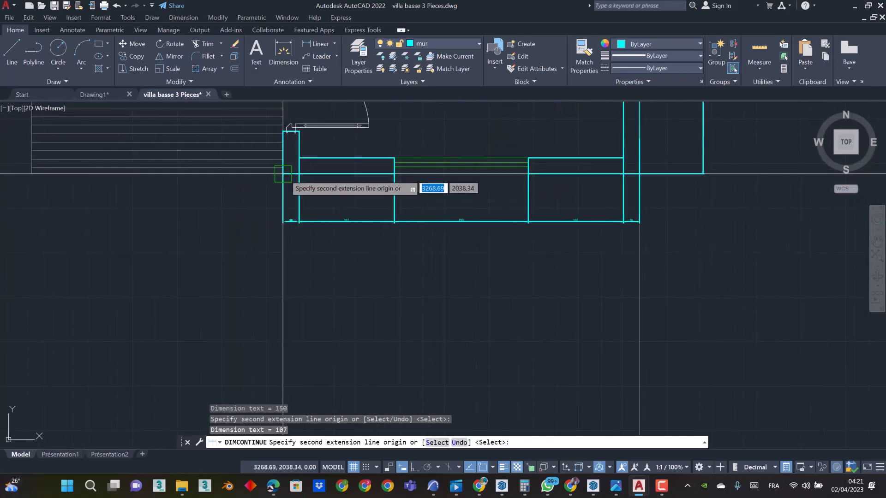
pyautogui.click(283, 174)
# Extend the continued dimension chain across the terrace, the kitchen's and upper block's left outer walls, and out to the left plot boundary
pyautogui.moveTo(206, 218); pyautogui.dragTo(434, 252, button='middle')
pyautogui.scroll(-4, 434, 252)
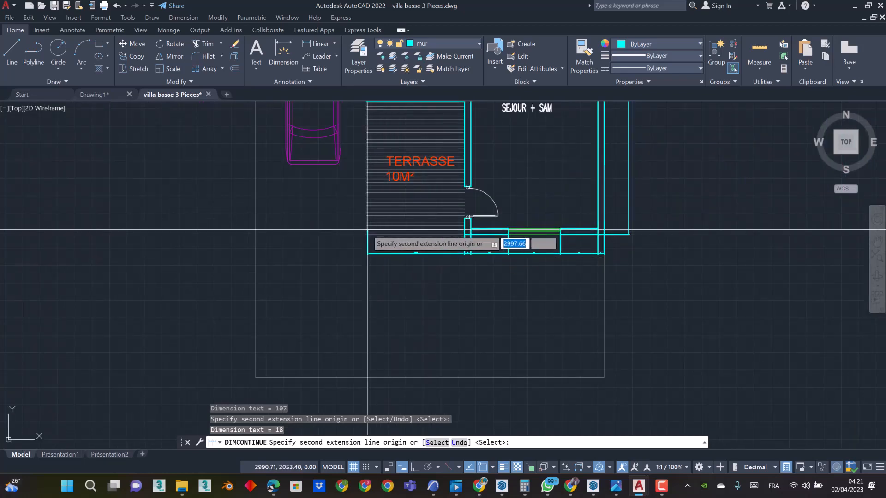
pyautogui.moveTo(366, 235); pyautogui.dragTo(363, 276, button='middle')
pyautogui.scroll(3, 381, 141)
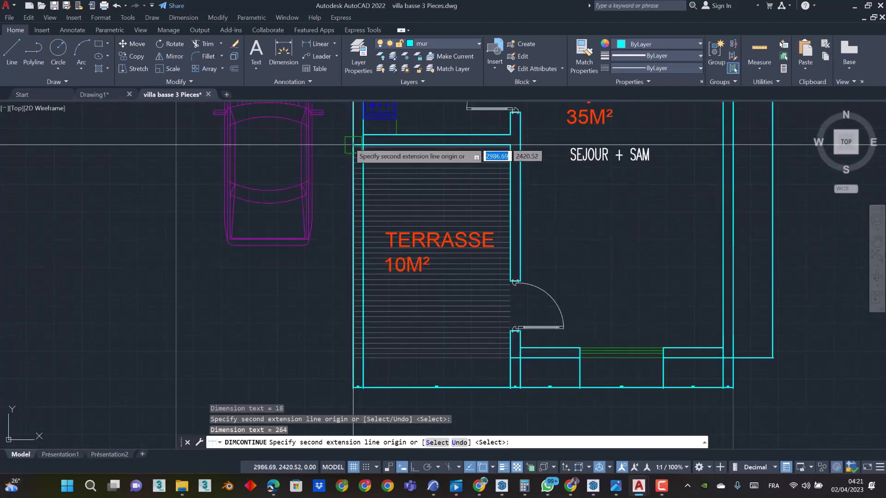
pyautogui.scroll(-3, 341, 203)
pyautogui.moveTo(339, 202); pyautogui.dragTo(339, 228, button='middle')
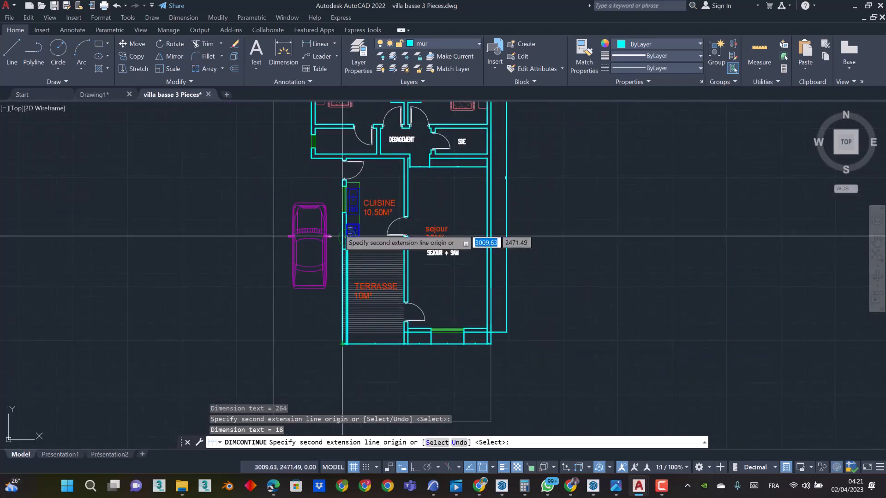
pyautogui.scroll(5, 344, 164)
pyautogui.click(318, 141)
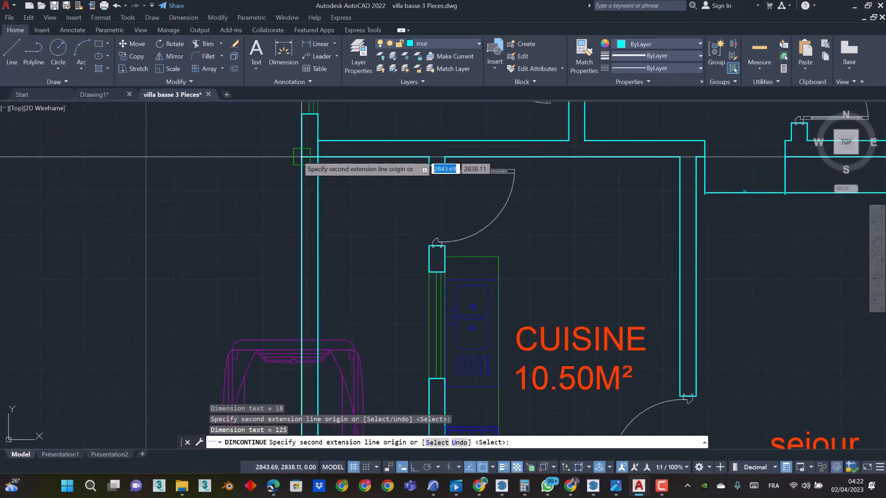
pyautogui.scroll(-5, 317, 222)
pyautogui.scroll(4, 296, 267)
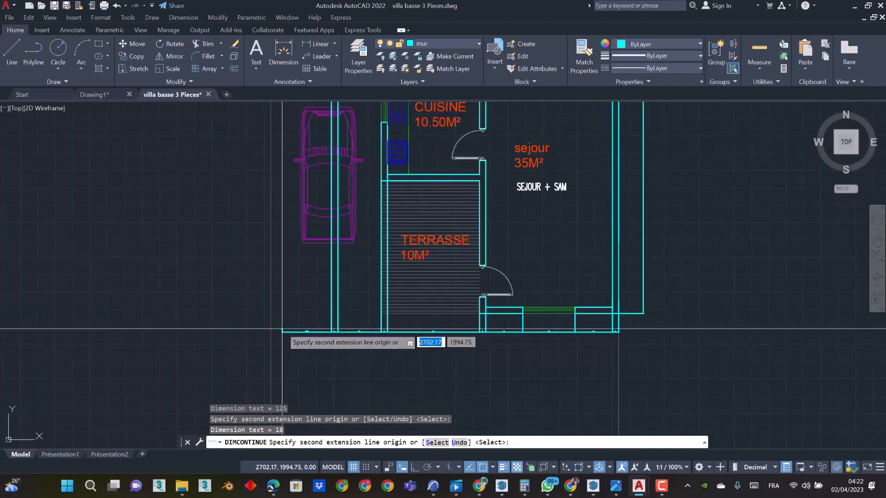
pyautogui.click(271, 319)
pyautogui.press('Return')
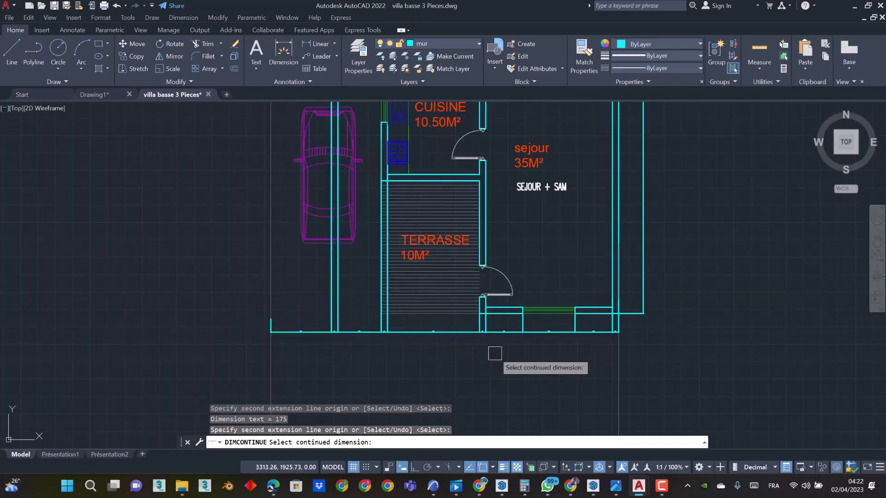
# Examine the continued dimension chain below the villa's front wall against the whole plan, and leave the Continue command
pyautogui.scroll(2, 494, 353)
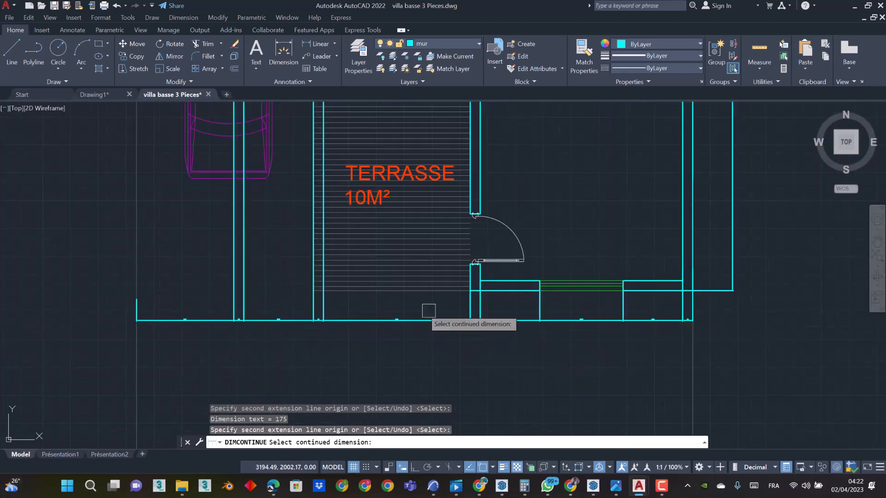
pyautogui.scroll(5, 262, 321)
pyautogui.scroll(-8, 250, 332)
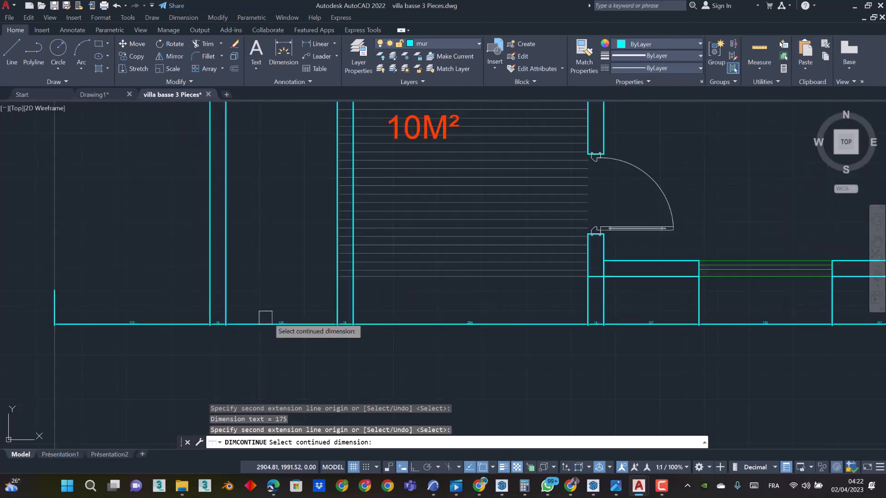
pyautogui.scroll(4, 428, 375)
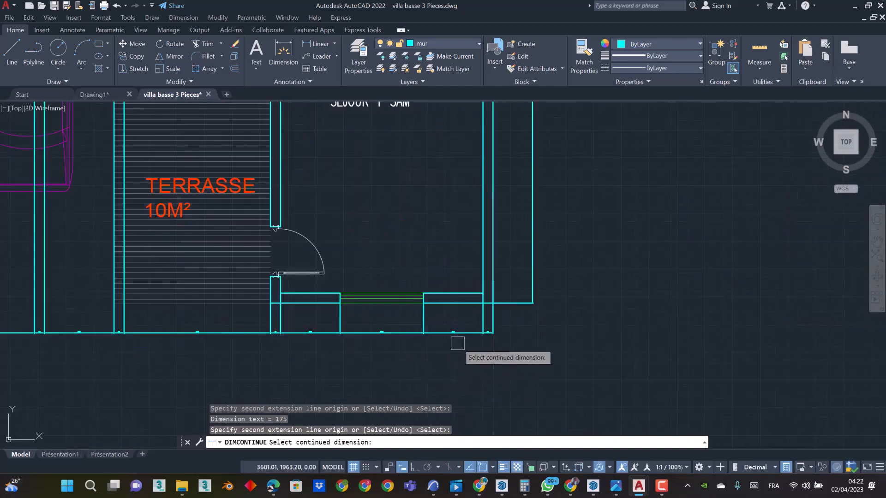
pyautogui.scroll(-6, 479, 328)
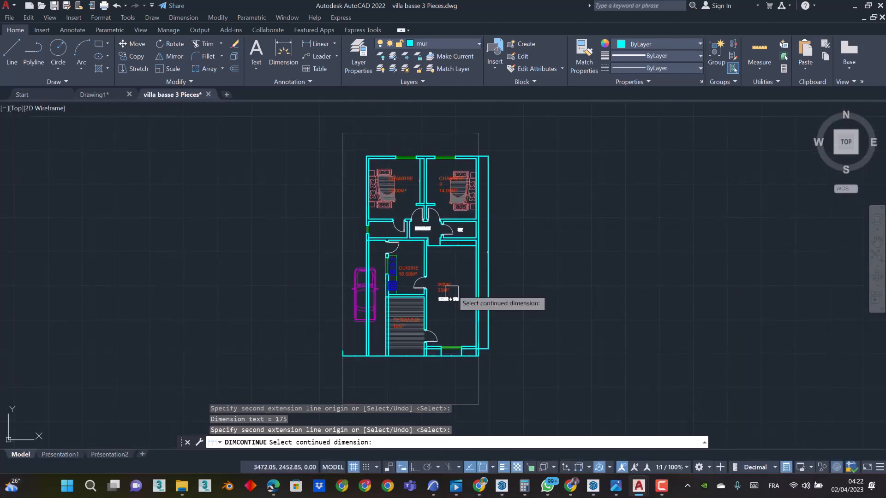
pyautogui.press('Escape')
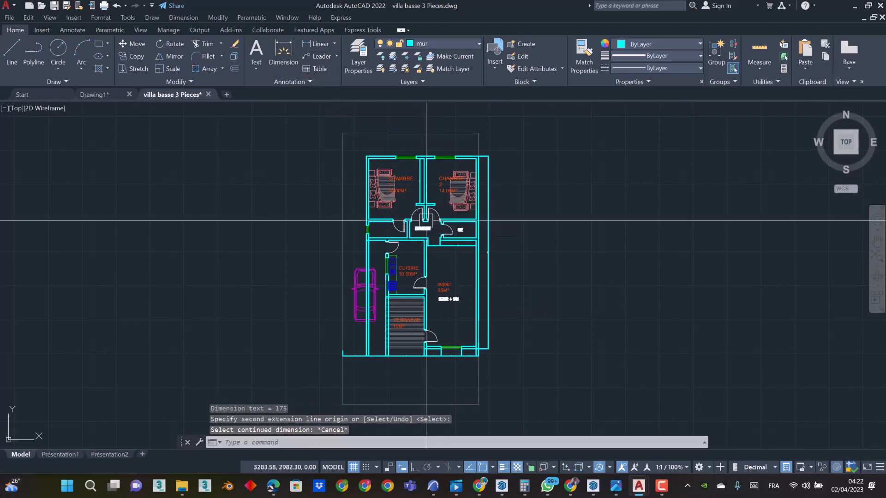
pyautogui.press('Escape')
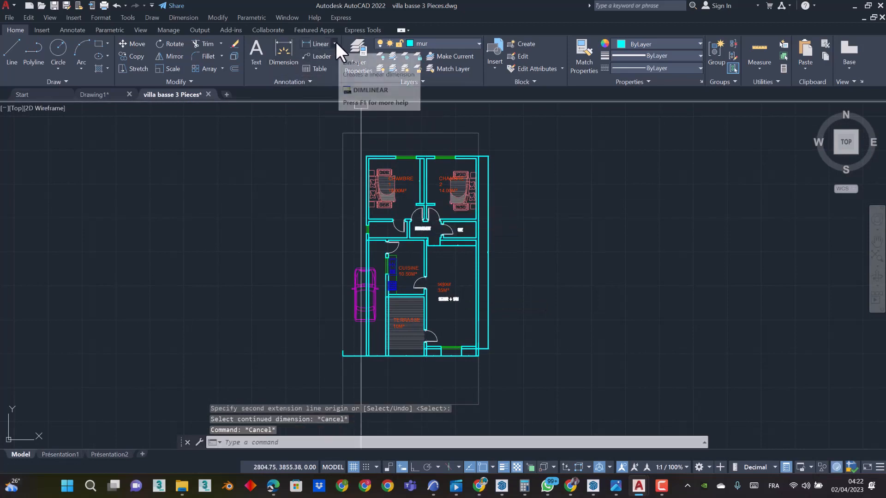
# Draw three connected lines in the empty area right of the villa: one vertical, one slanted about 405 long, and one horizontal
pyautogui.click(335, 43)
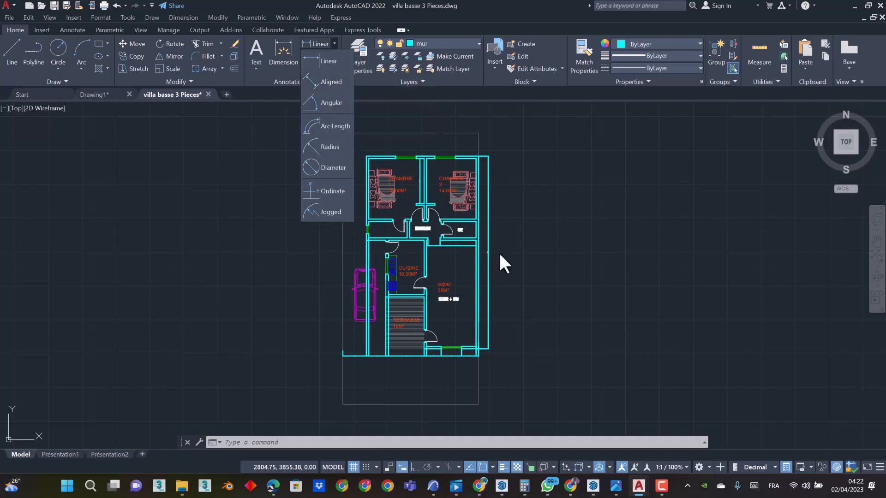
pyautogui.moveTo(547, 235); pyautogui.dragTo(451, 271, button='middle')
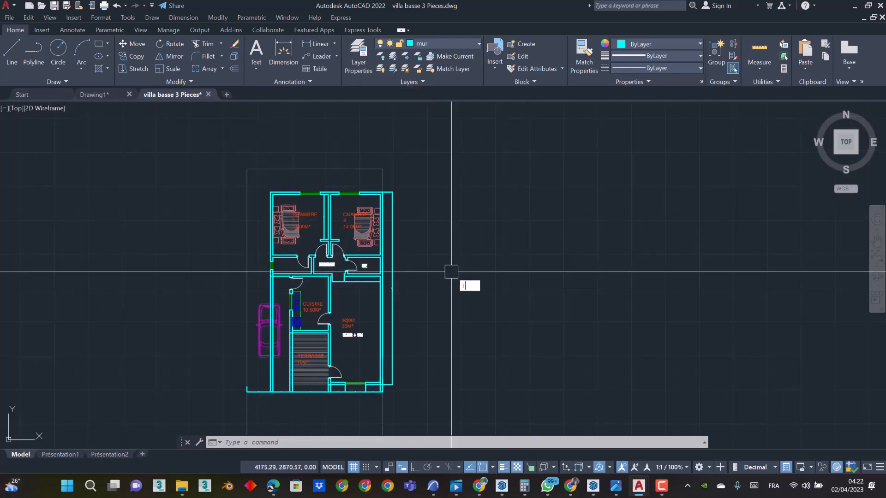
pyautogui.press('Return')
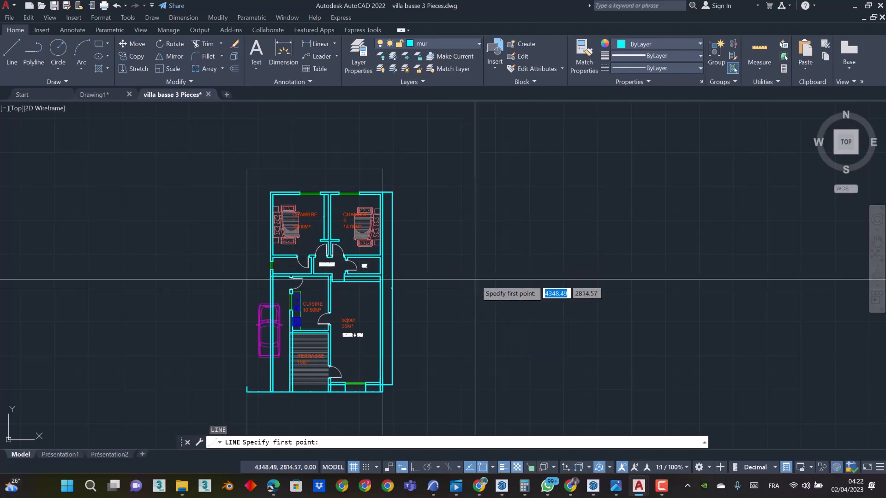
pyautogui.click(460, 275)
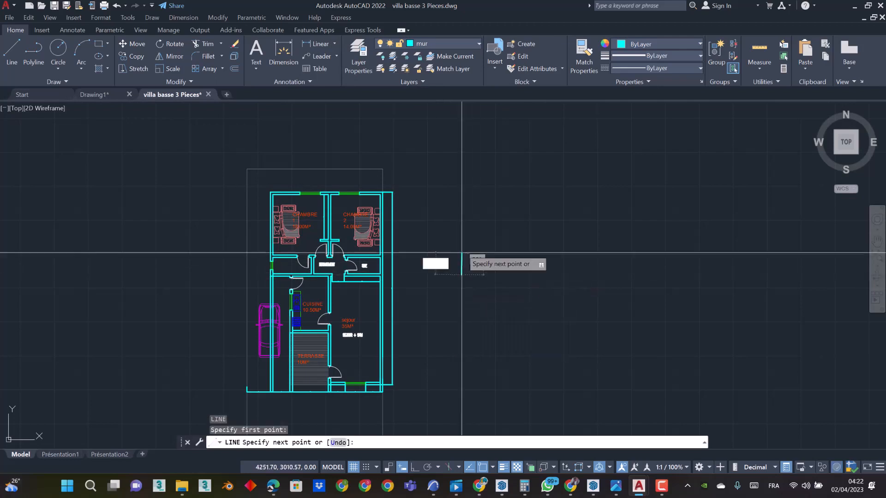
pyautogui.press('F8')
pyautogui.click(461, 220)
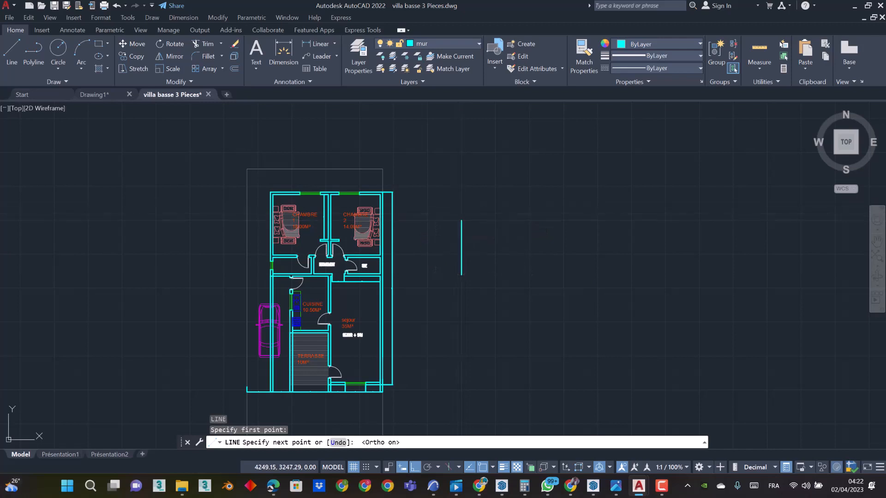
pyautogui.scroll(2, 498, 176)
pyautogui.press('F8')
pyautogui.click(493, 178)
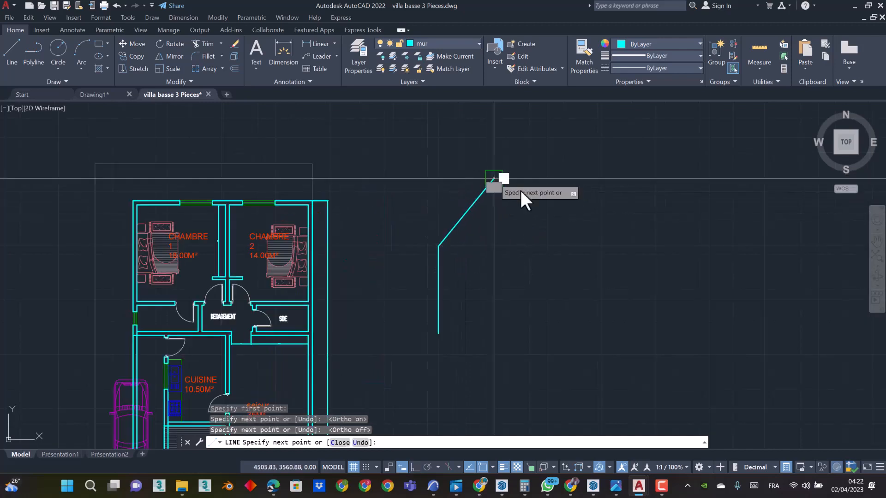
pyautogui.press('F8')
pyautogui.click(628, 186)
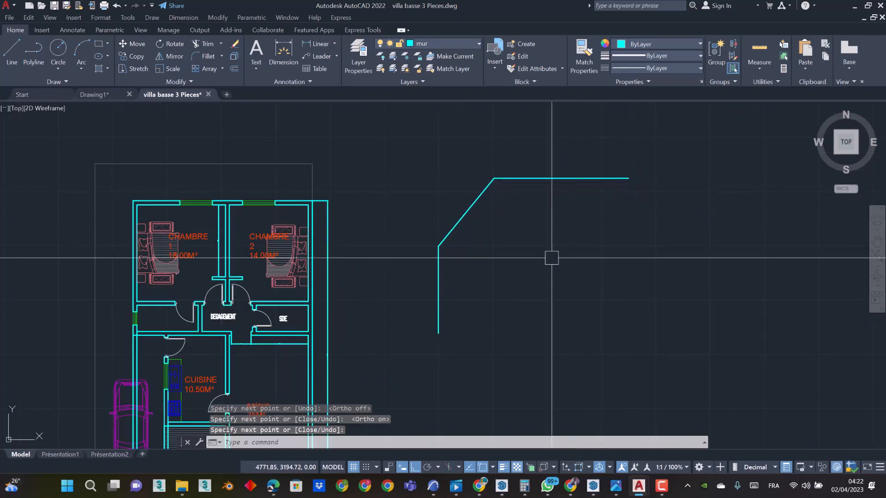
# Add linear dimensions for the slanted line's vertical extent, placed to its left, and its horizontal extent, placed above it
pyautogui.click(304, 43)
pyautogui.click(426, 260)
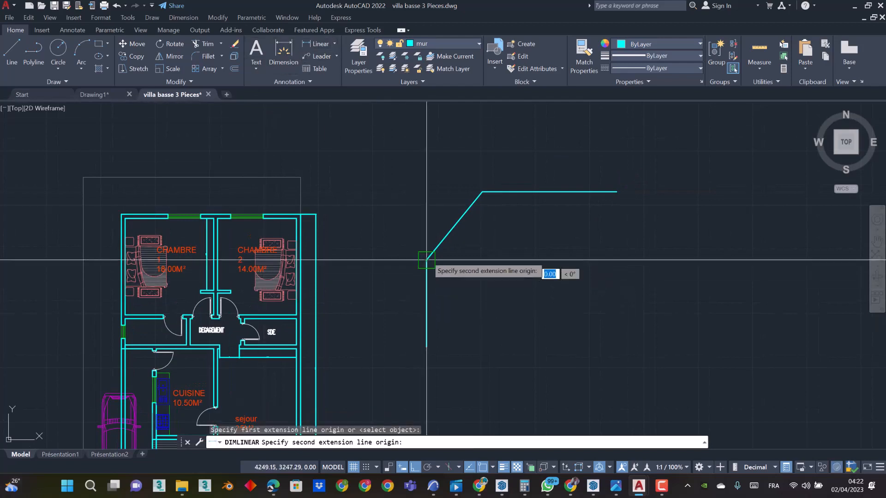
pyautogui.click(481, 191)
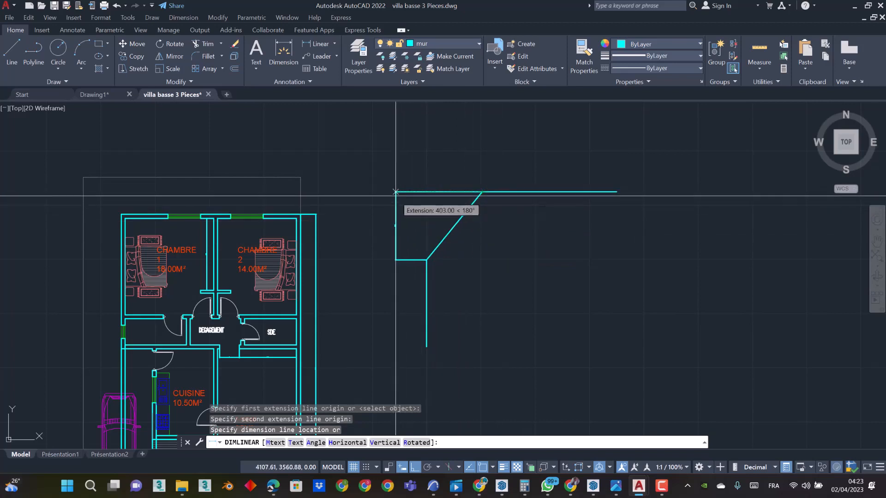
pyautogui.click(396, 203)
pyautogui.press('Return')
pyautogui.click(425, 259)
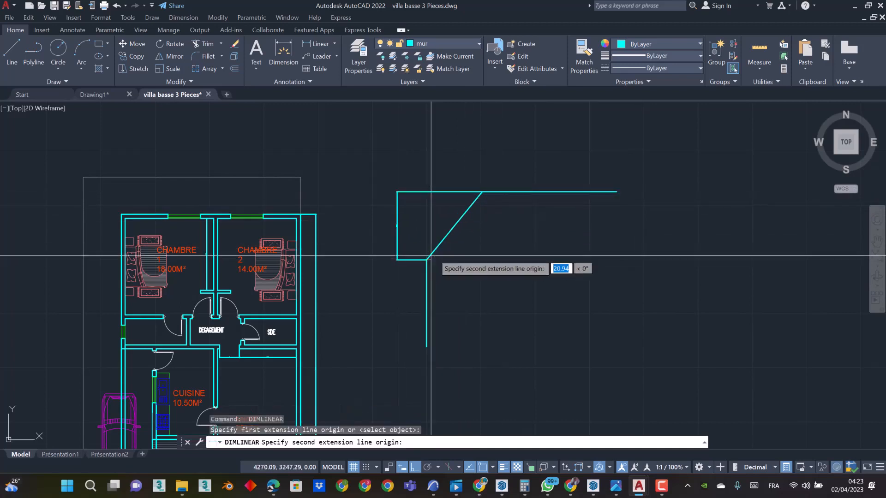
pyautogui.click(481, 191)
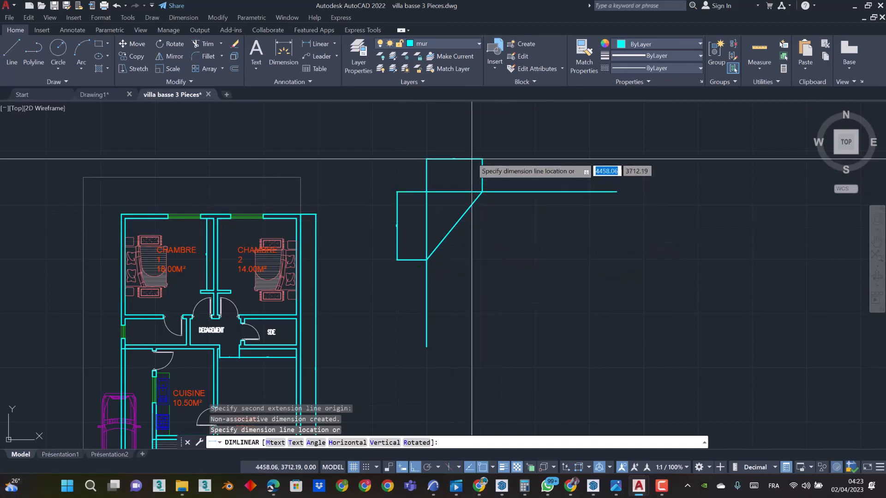
pyautogui.click(457, 155)
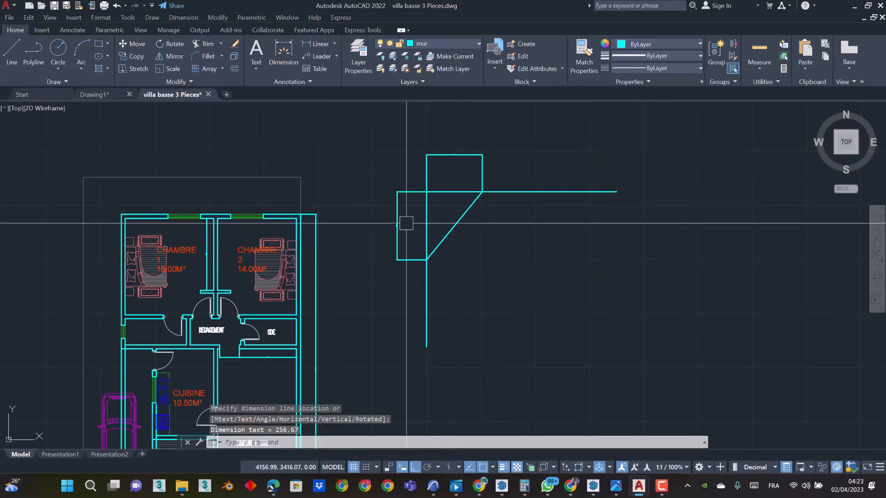
# Examine the dimension text of the slanted line's horizontal and vertical linear dimensions
pyautogui.click(397, 217)
pyautogui.moveTo(392, 216)
pyautogui.mouseDown(button='middle')
pyautogui.moveTo(368, 249)
pyautogui.moveTo(368, 279)
pyautogui.mouseUp(button='middle')
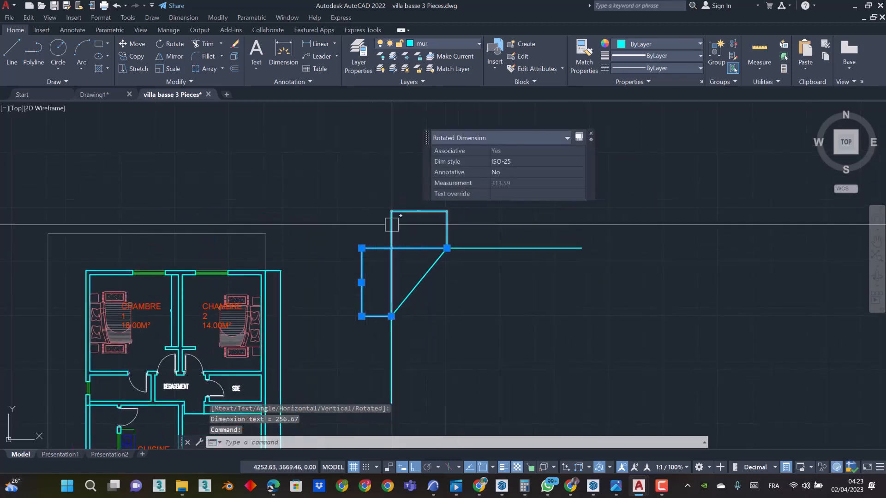
pyautogui.press('Escape')
pyautogui.scroll(6, 415, 231)
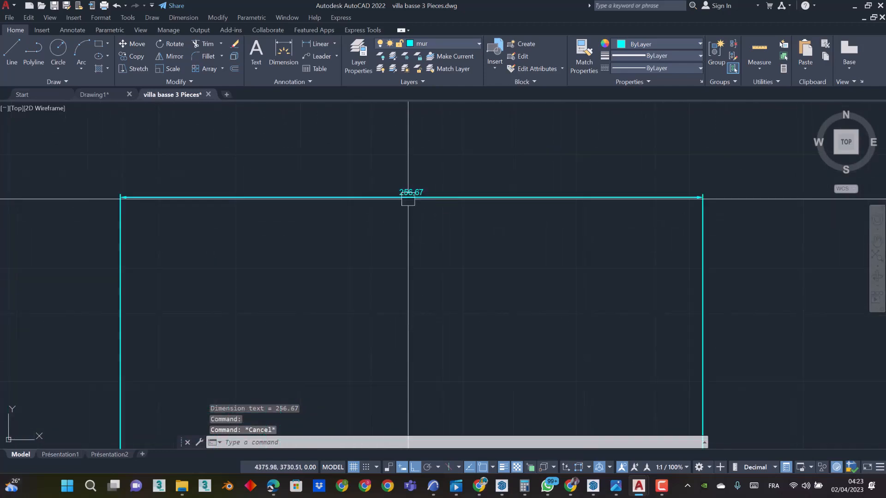
pyautogui.scroll(-5, 406, 217)
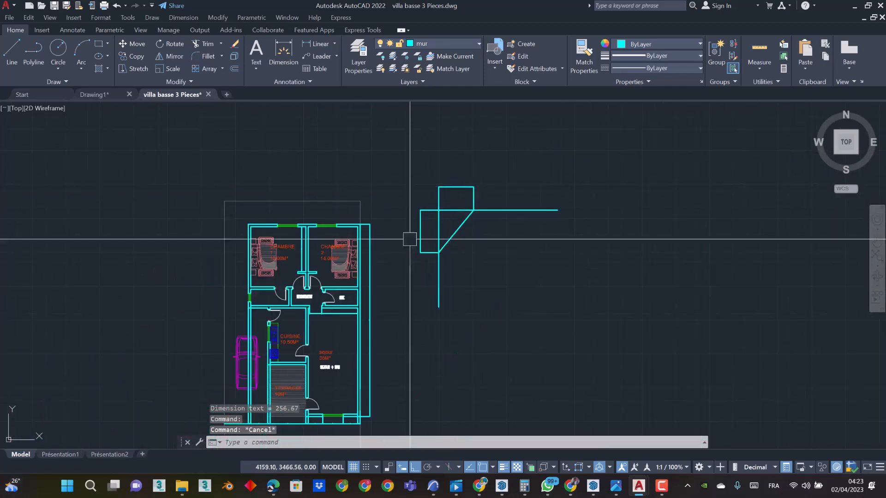
pyautogui.scroll(3, 420, 219)
pyautogui.scroll(5, 461, 228)
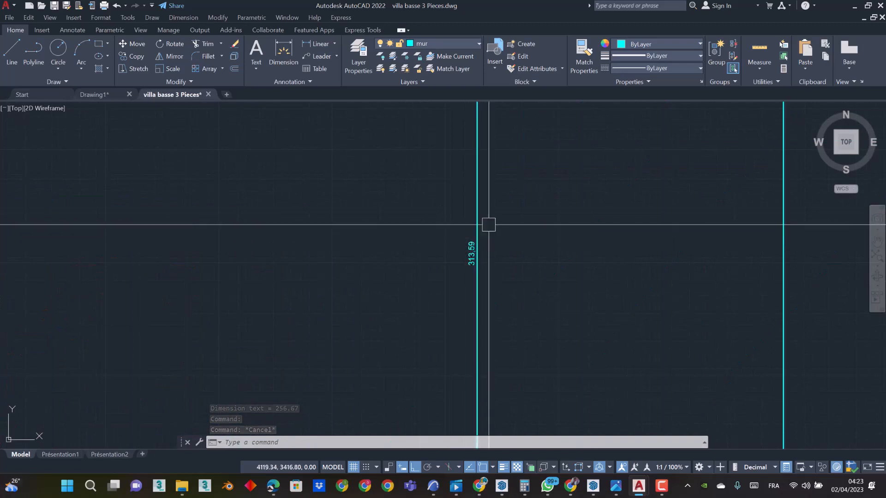
pyautogui.scroll(-8, 413, 220)
pyautogui.scroll(-2, 415, 208)
pyautogui.scroll(6, 444, 205)
# Erase both linear dimensions from the slanted line
pyautogui.click(438, 197)
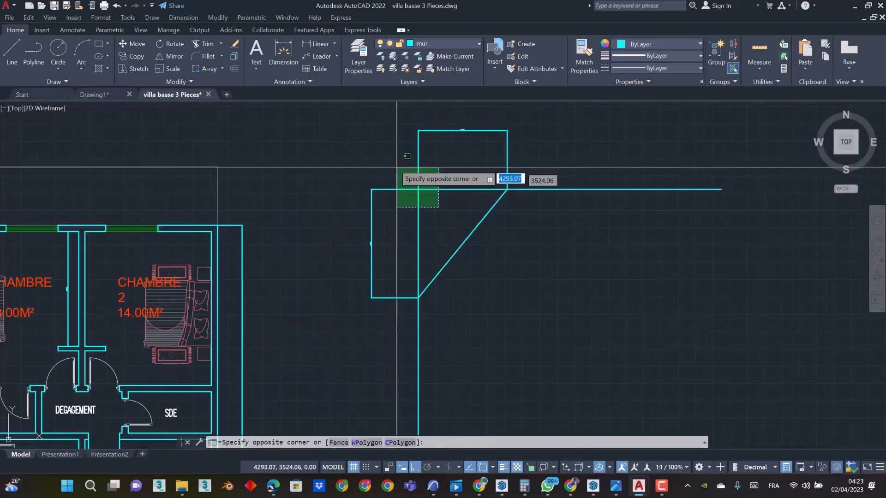
pyautogui.click(390, 154)
pyautogui.write('E')
pyautogui.press('Return')
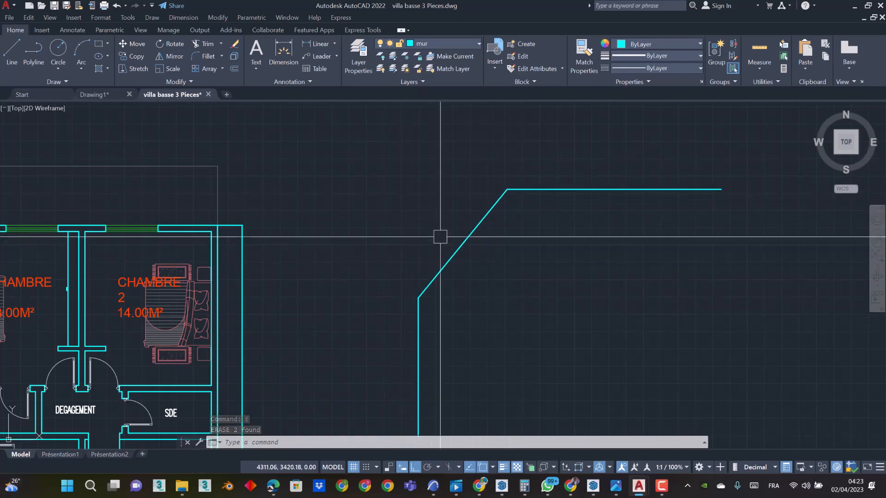
# Add an aligned dimension between the slanted line's two endpoints, placed on its upper-left side, and check its text
pyautogui.click(333, 43)
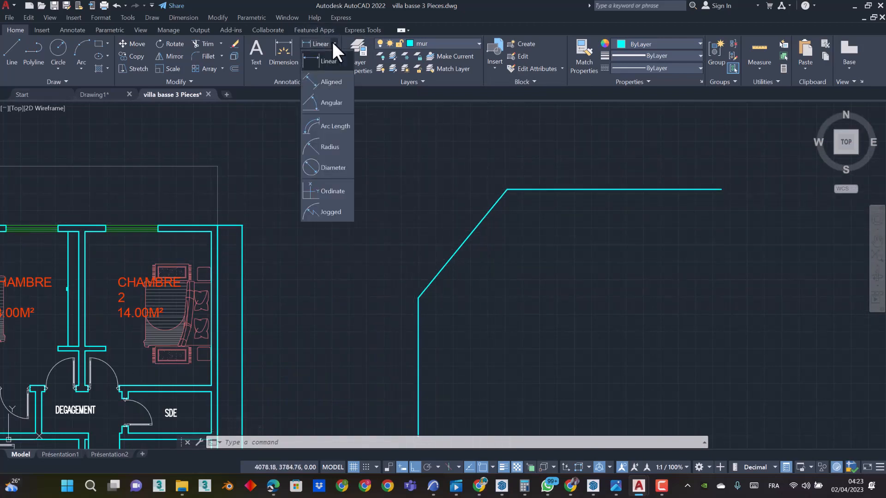
pyautogui.click(333, 79)
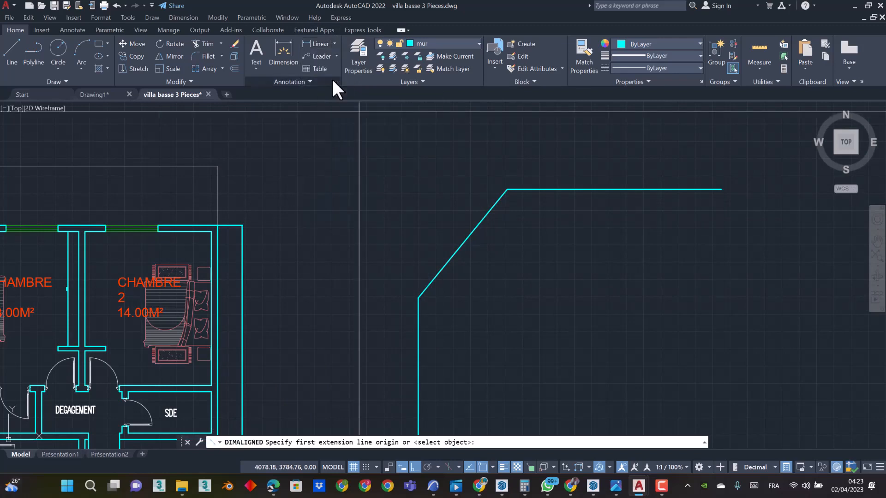
pyautogui.click(418, 298)
pyautogui.click(507, 189)
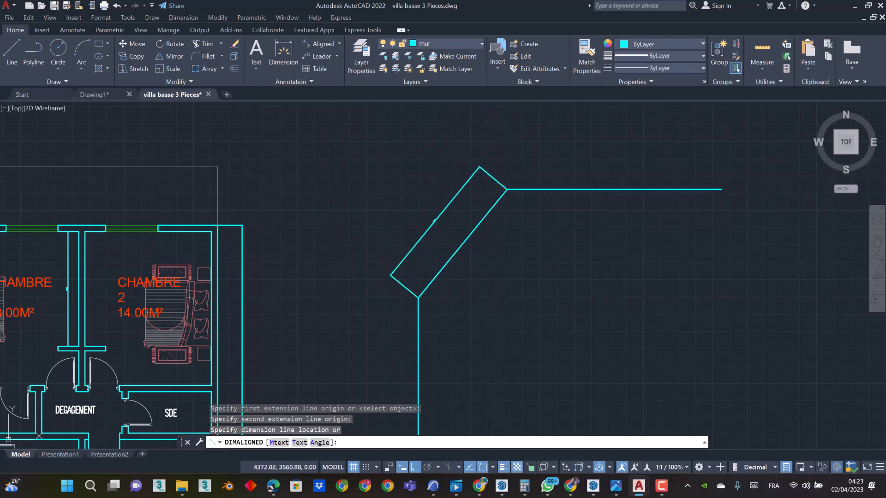
pyautogui.click(434, 220)
pyautogui.scroll(5, 443, 222)
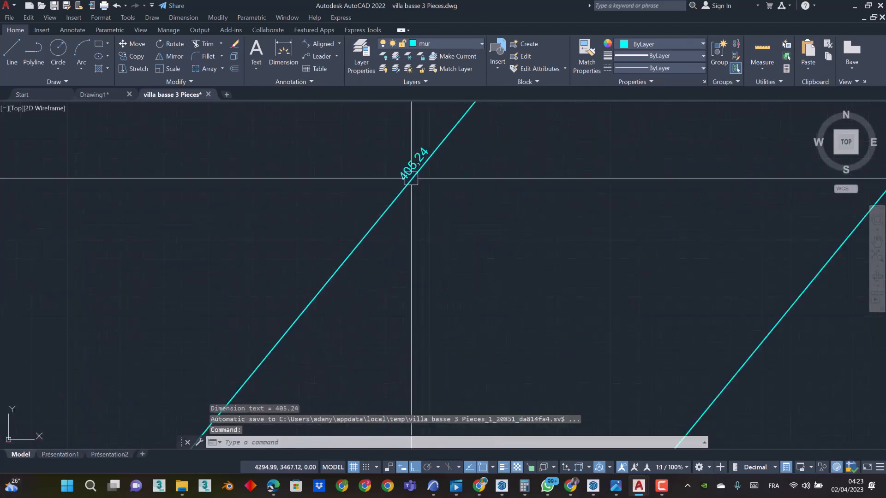
pyautogui.scroll(3, 411, 182)
pyautogui.scroll(-4, 411, 175)
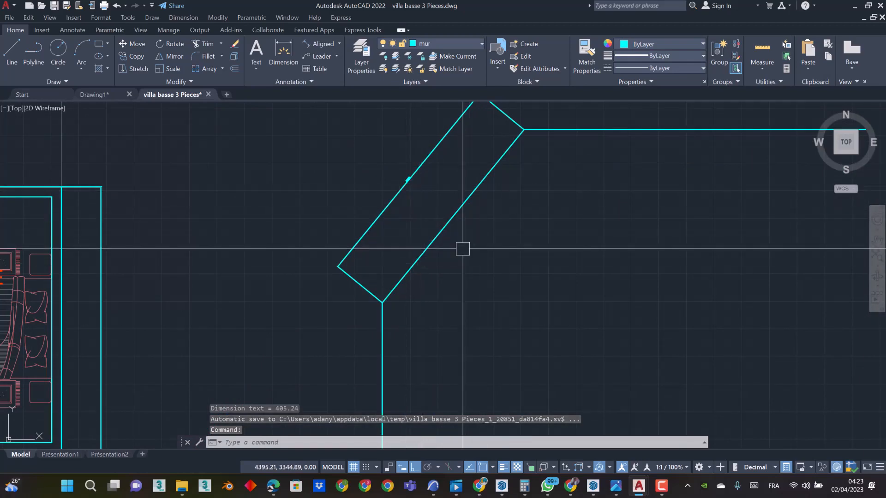
pyautogui.scroll(-4, 463, 249)
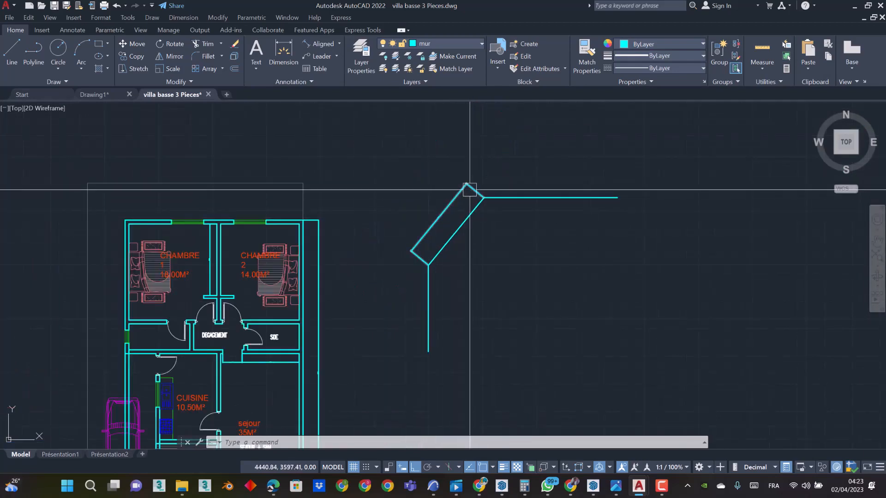
pyautogui.moveTo(469, 189); pyautogui.dragTo(446, 177, button='middle')
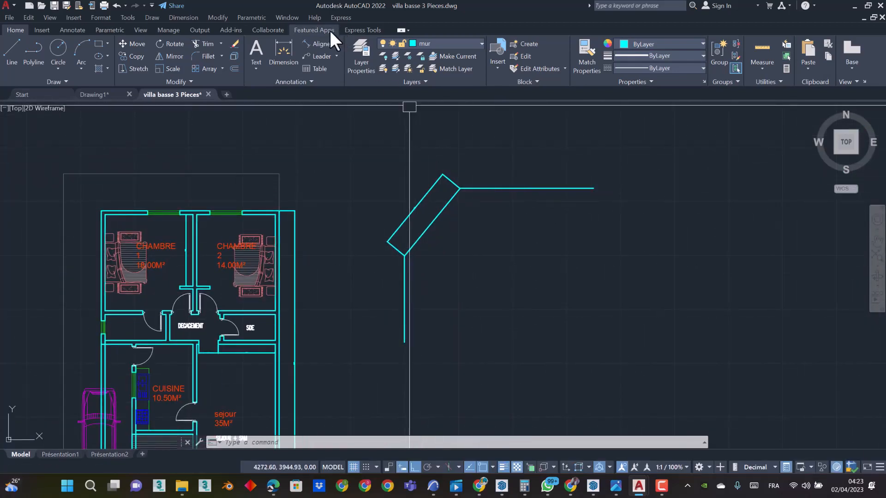
# Add an angular dimension between the slanted and vertical lines, with its arc on their right side, and check its text
pyautogui.click(340, 40)
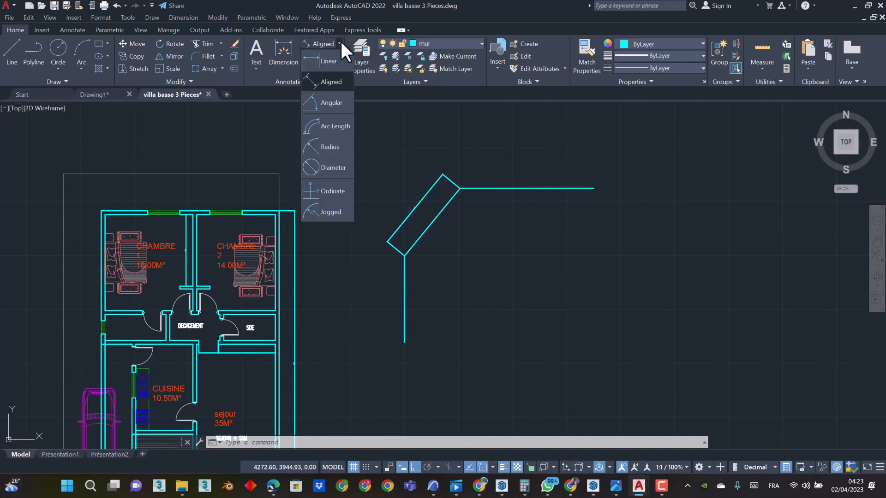
pyautogui.click(331, 104)
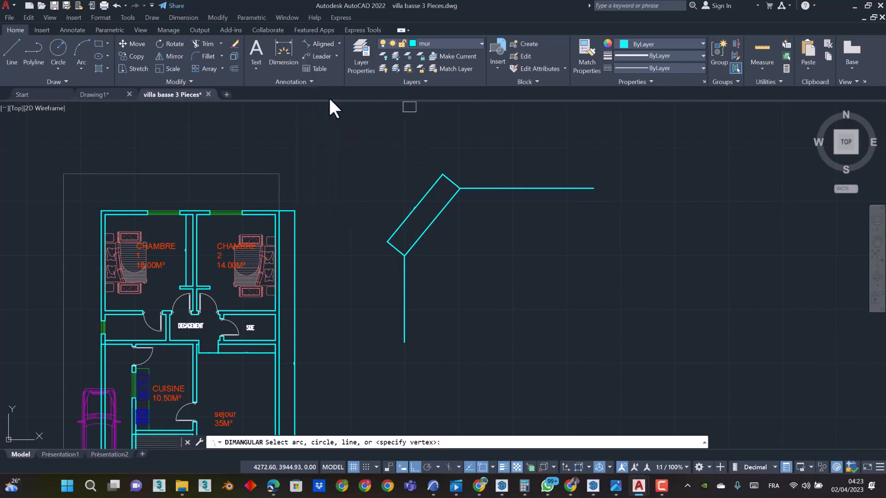
pyautogui.scroll(3, 397, 249)
pyautogui.scroll(-3, 416, 245)
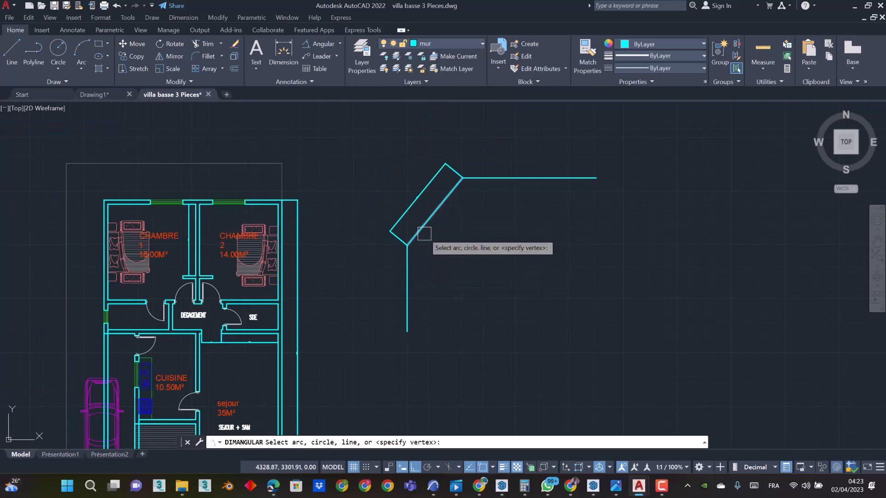
pyautogui.scroll(5, 423, 229)
pyautogui.click(420, 194)
pyautogui.scroll(-2, 395, 254)
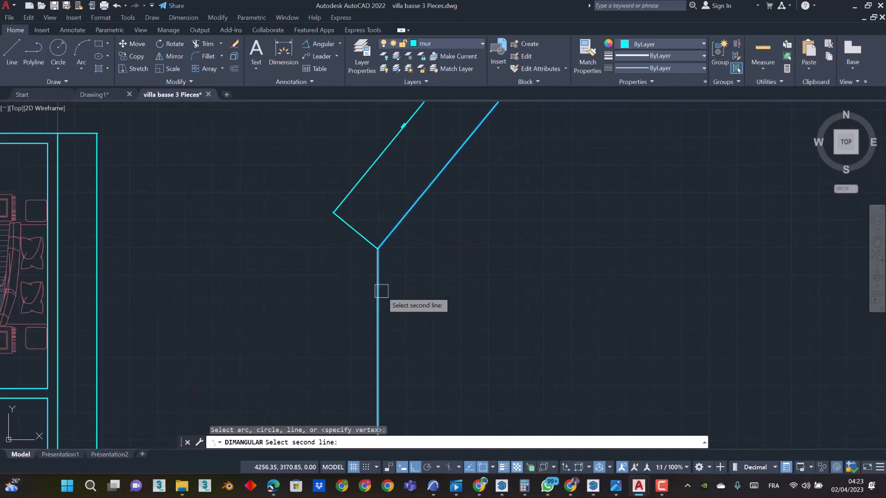
pyautogui.click(381, 291)
pyautogui.click(414, 281)
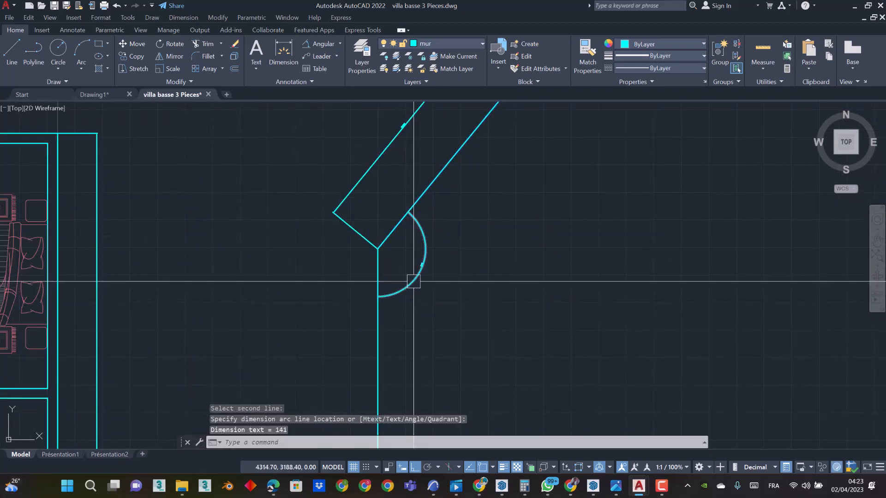
pyautogui.scroll(6, 413, 281)
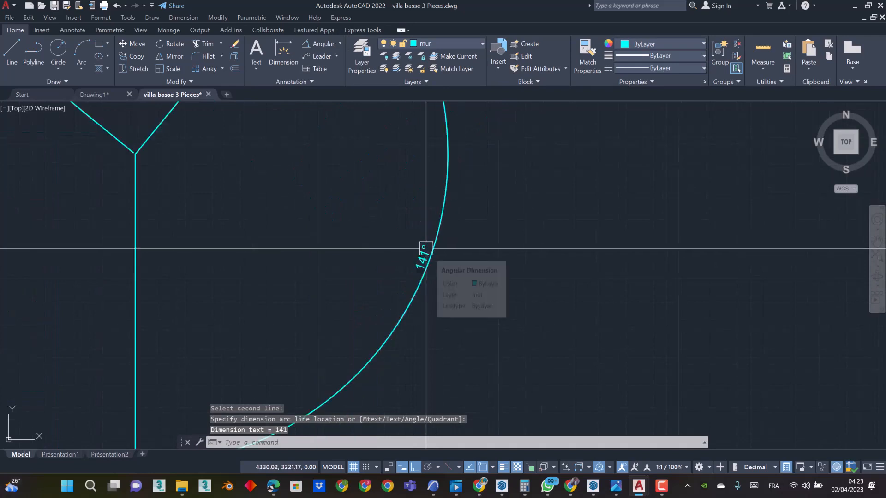
pyautogui.scroll(-8, 426, 248)
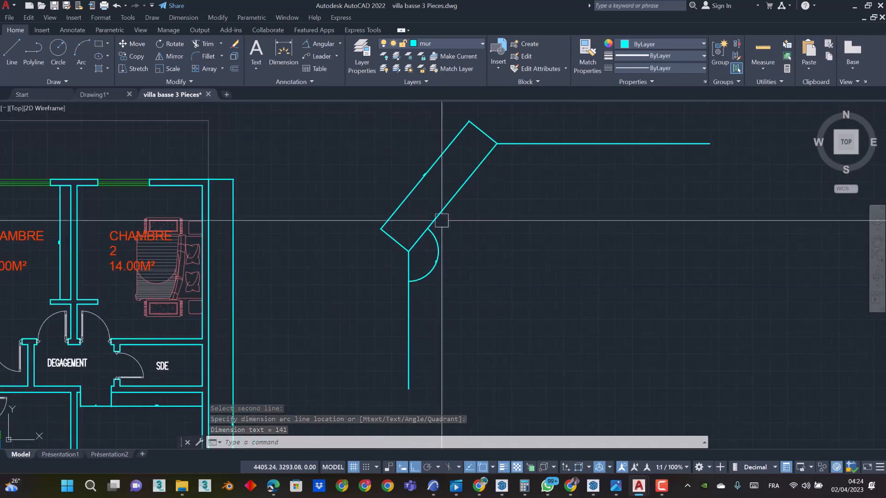
pyautogui.click(340, 42)
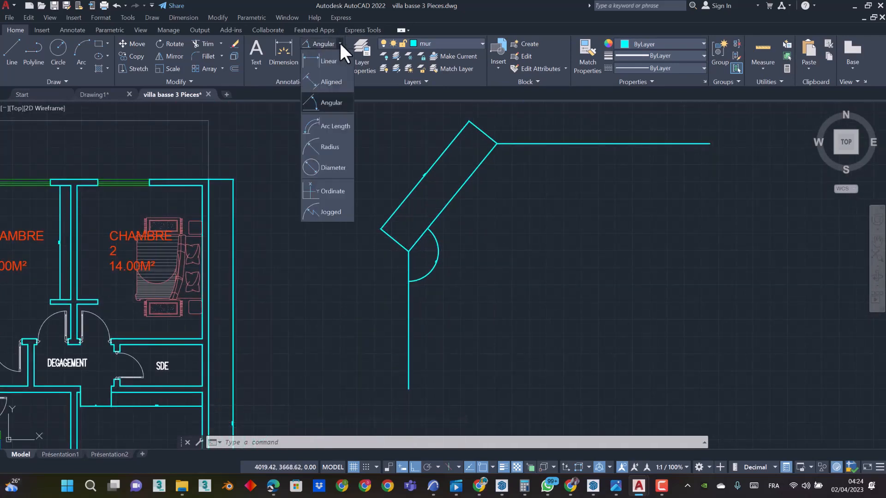
pyautogui.click(342, 126)
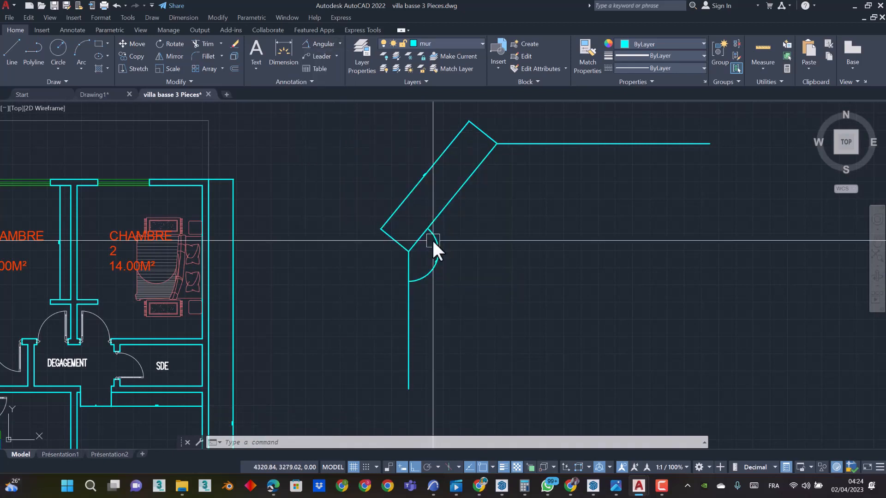
pyautogui.click(433, 241)
pyautogui.press('Escape')
# Draw a circle of about 233 units radius in the empty area to the right of the vertical line
pyautogui.moveTo(489, 257); pyautogui.dragTo(465, 223, button='middle')
pyautogui.write('c')
pyautogui.press('Return')
pyautogui.click(579, 309)
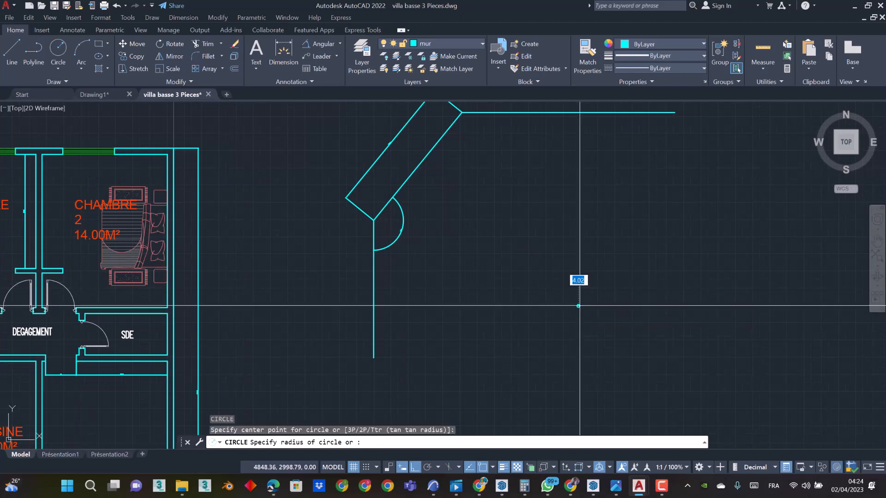
pyautogui.click(659, 309)
# Draw two connected lines from the circle's bottom quadrant to its centre and on to the circle's upper-right edge
pyautogui.moveTo(612, 253); pyautogui.dragTo(544, 220, button='middle')
pyautogui.write('l')
pyautogui.press('Return')
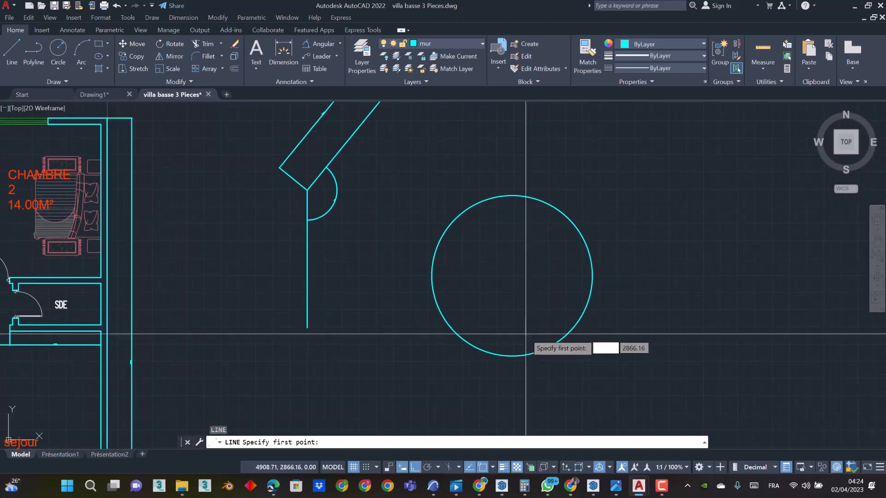
pyautogui.click(511, 357)
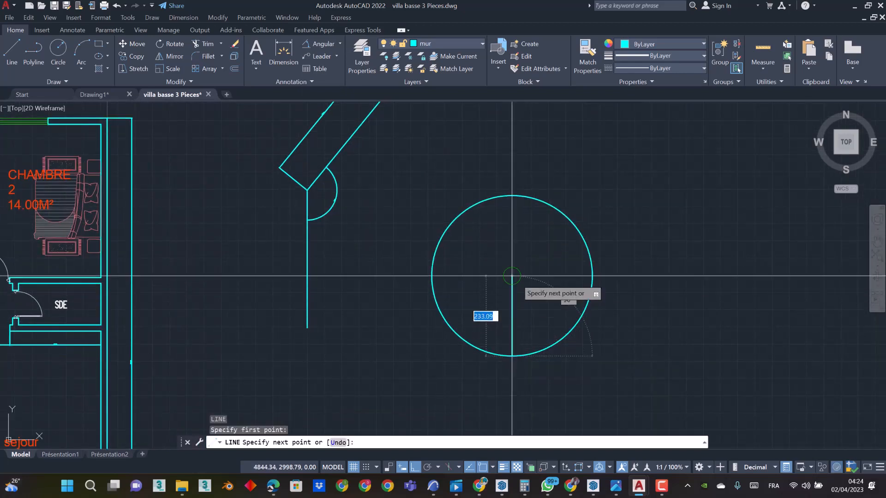
pyautogui.click(511, 276)
pyautogui.click(566, 218)
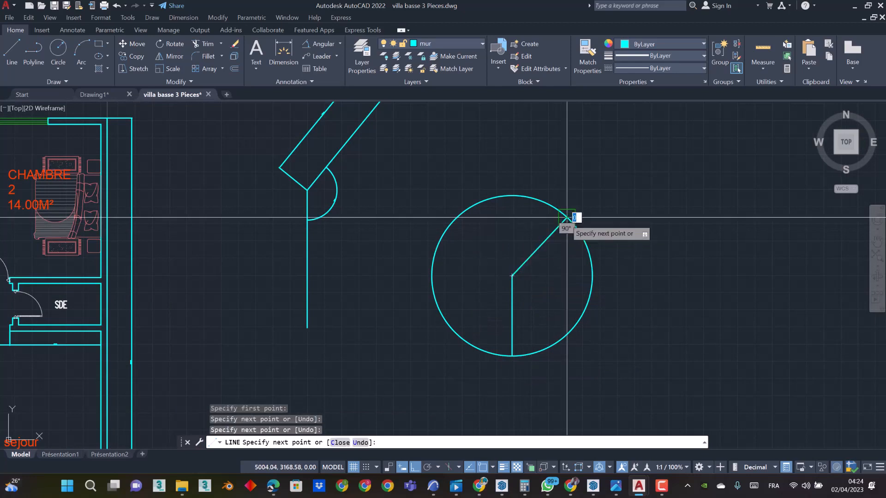
pyautogui.press('Escape')
# Trim away the right-hand part of the circle between the two lines
pyautogui.write('TR')
pyautogui.press('Return')
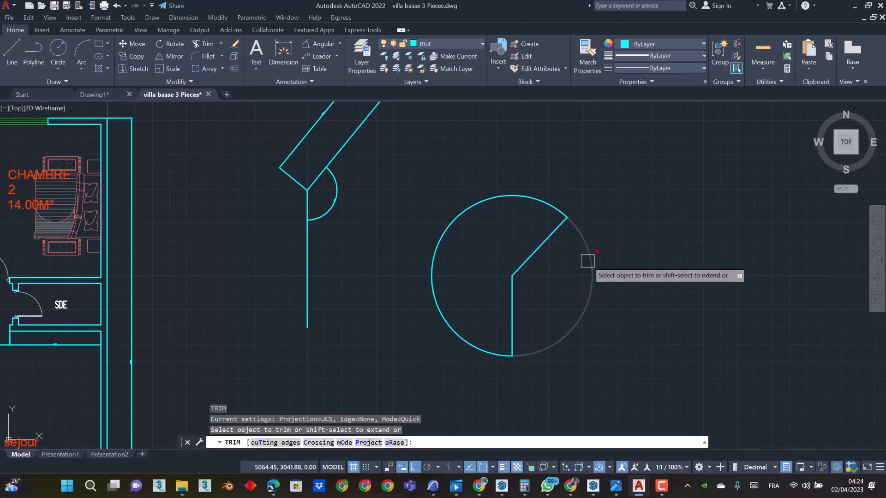
pyautogui.click(590, 258)
pyautogui.press('Escape')
# Erase the two construction lines inside the trimmed circle, leaving only the open arc
pyautogui.click(539, 248)
pyautogui.click(511, 314)
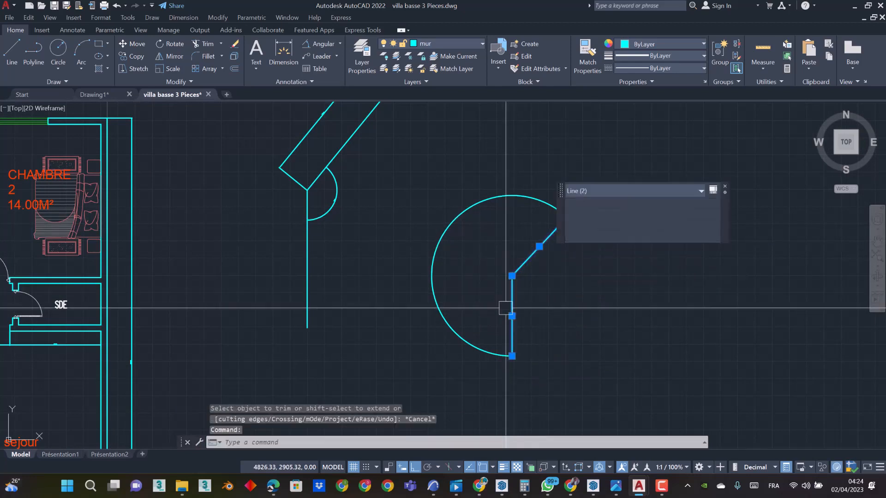
pyautogui.write('E')
pyautogui.press('Return')
# Add an arc length dimension to the open arc, placed just outside its upper-left side, and check its text
pyautogui.moveTo(525, 256); pyautogui.dragTo(462, 254, button='middle')
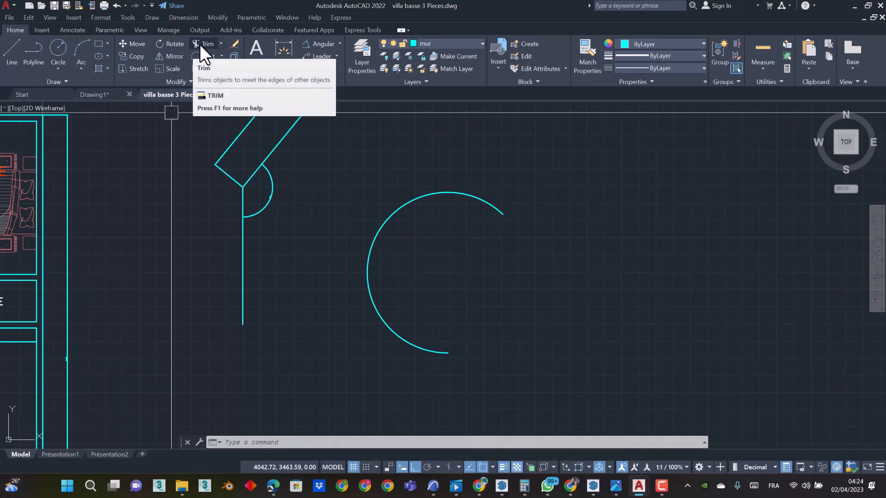
pyautogui.click(340, 44)
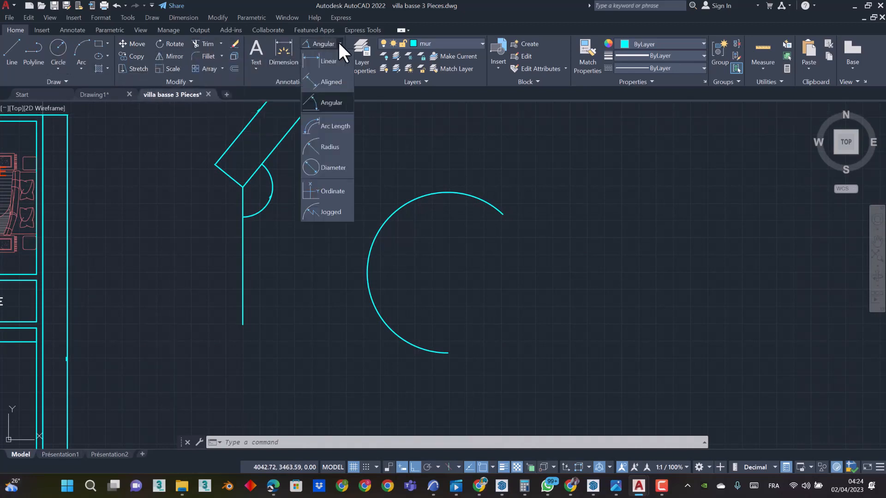
pyautogui.click(330, 127)
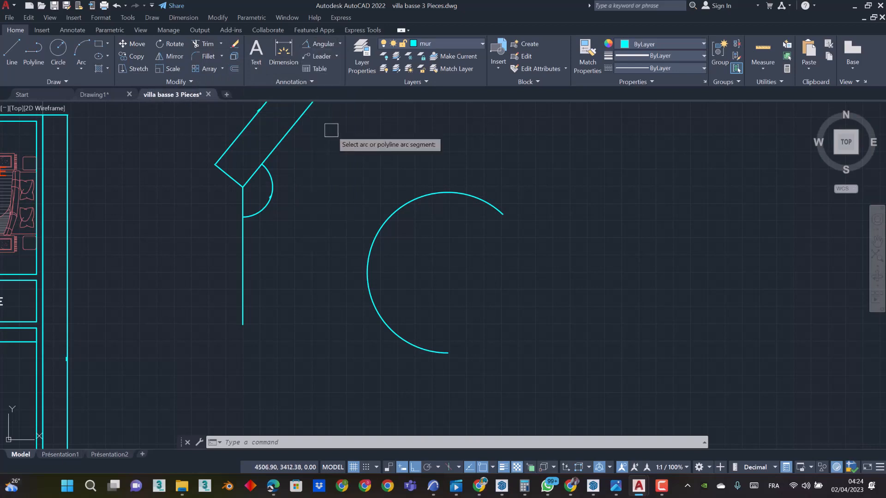
pyautogui.click(412, 200)
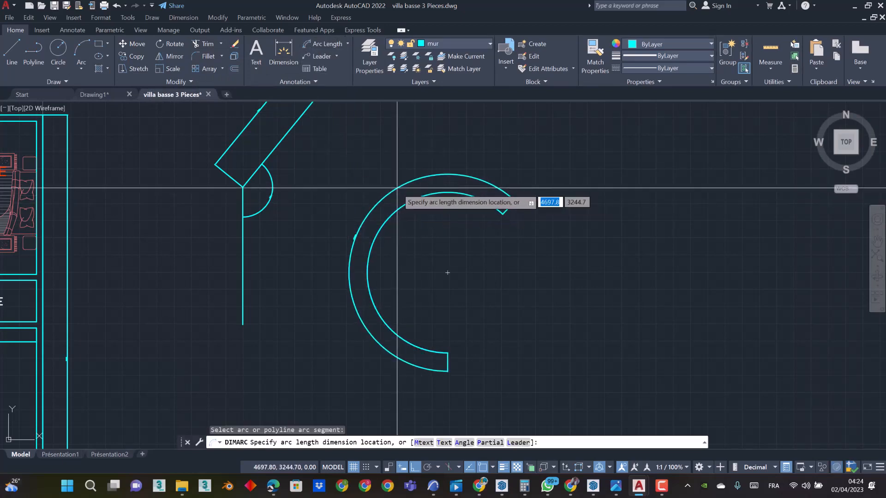
pyautogui.click(396, 188)
pyautogui.scroll(5, 353, 237)
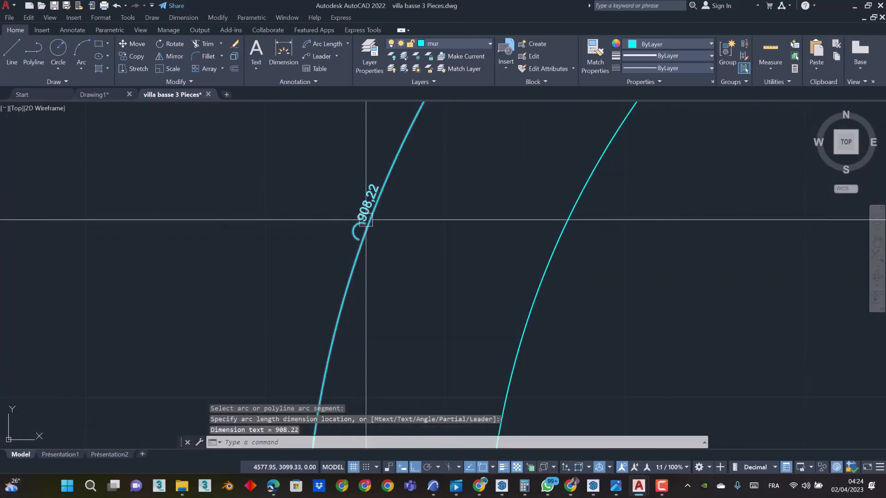
pyautogui.scroll(2, 366, 219)
pyautogui.scroll(-6, 355, 192)
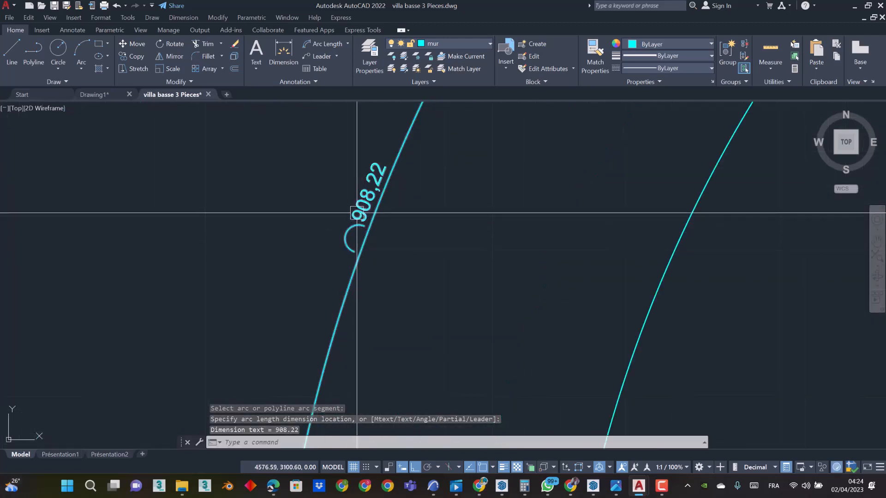
pyautogui.scroll(-3, 382, 202)
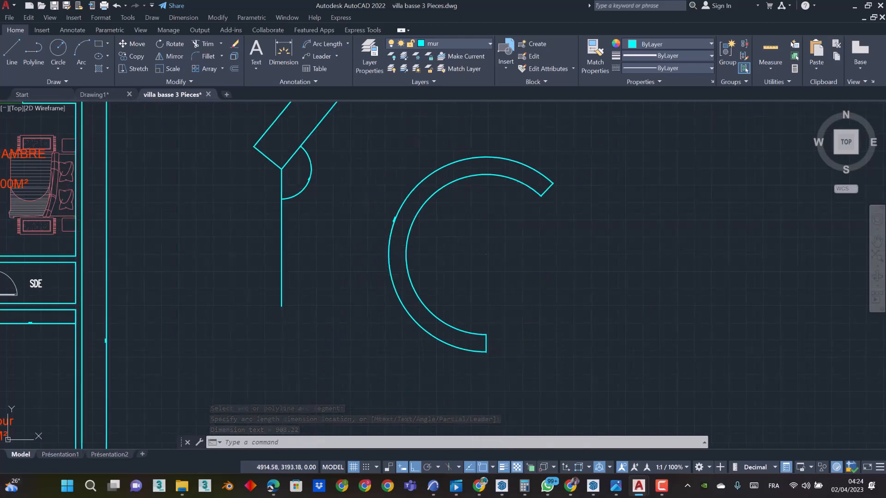
# Add a radius dimension to the inner arc, with its dimension line ending at the arc's centre, and check its text
pyautogui.scroll(1, 451, 170)
pyautogui.moveTo(452, 170); pyautogui.dragTo(341, 165, button='middle')
pyautogui.scroll(-2, 341, 165)
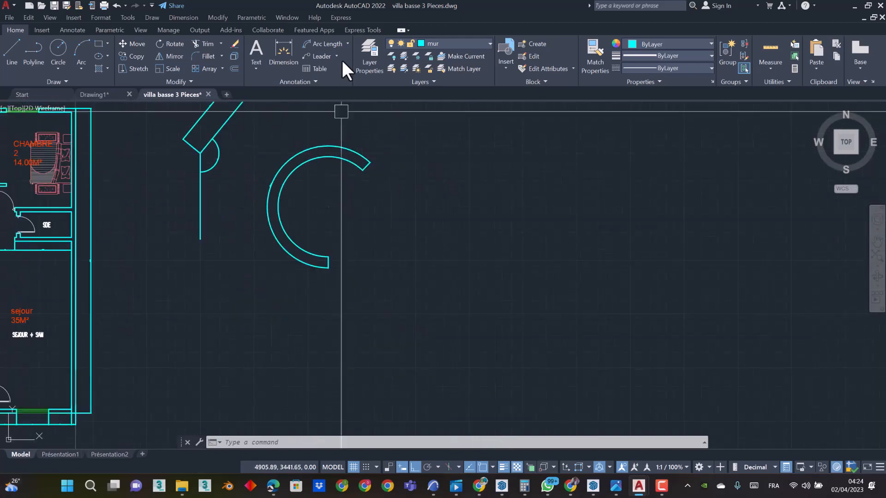
pyautogui.click(347, 44)
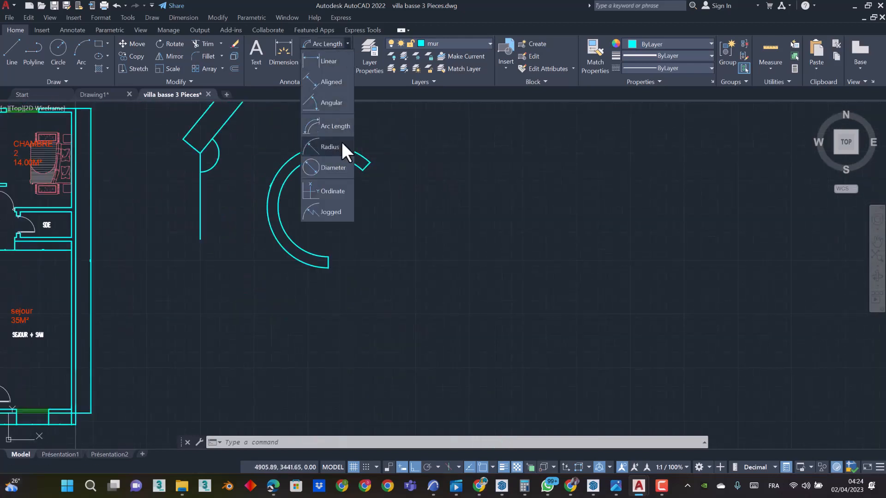
pyautogui.click(328, 146)
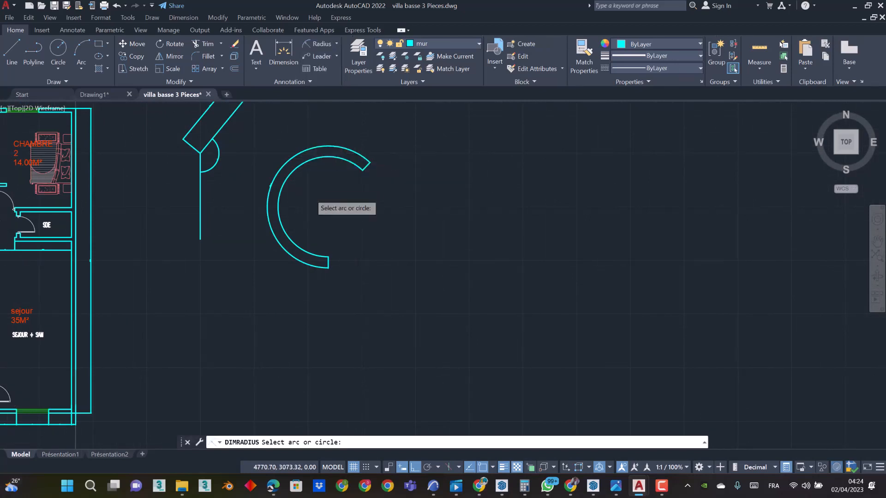
pyautogui.scroll(3, 311, 201)
pyautogui.click(275, 128)
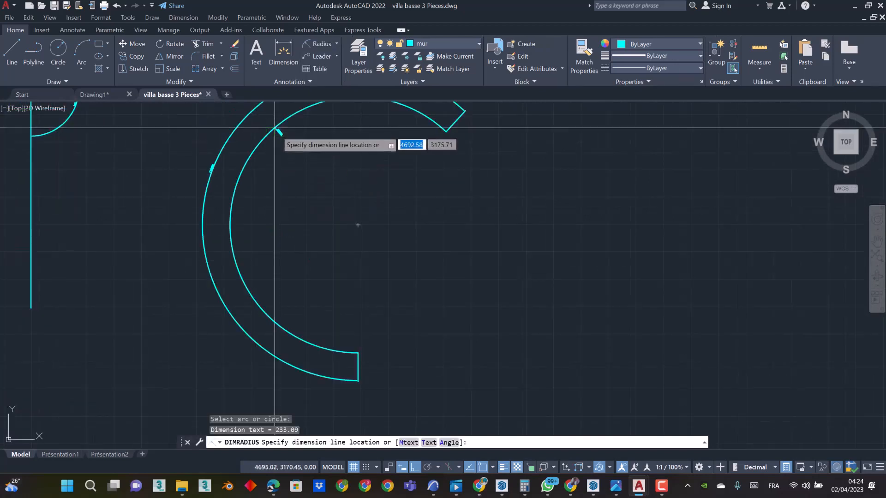
pyautogui.click(358, 225)
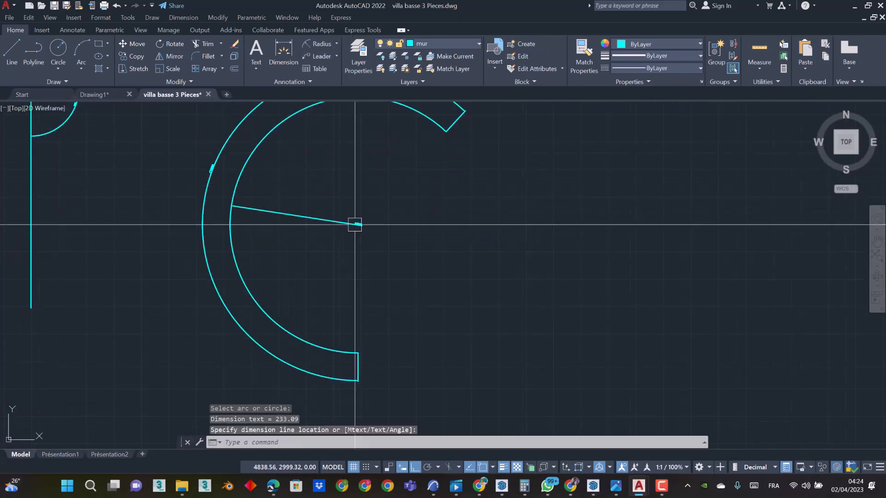
pyautogui.scroll(5, 342, 219)
pyautogui.scroll(-2, 358, 194)
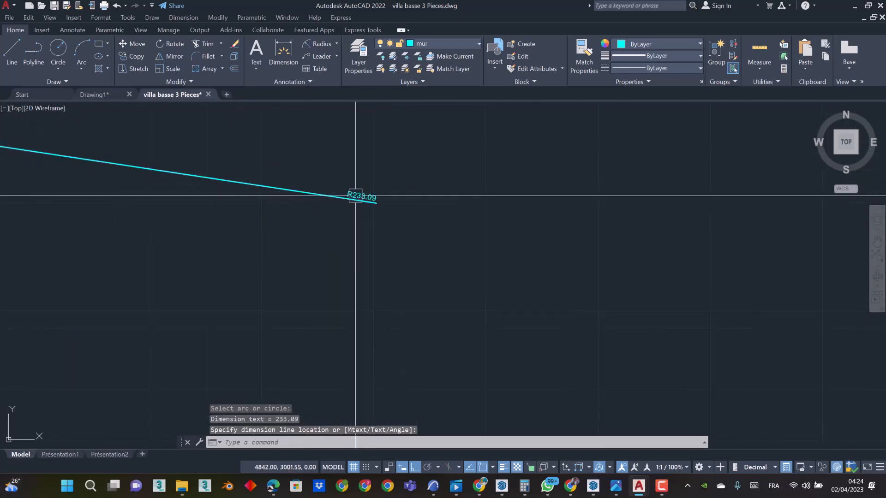
pyautogui.scroll(-3, 357, 201)
pyautogui.scroll(1, 322, 118)
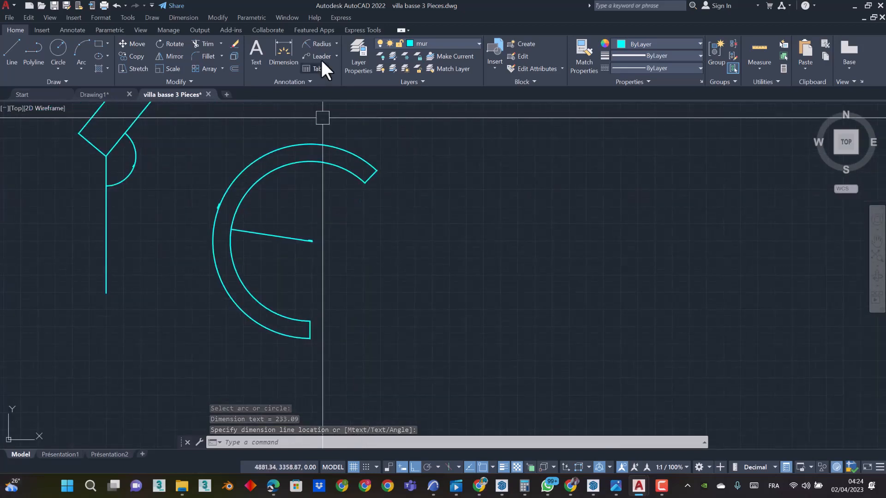
# Add a diameter dimension to the inner arc, with its text placed just above the radius dimension's text near the centre
pyautogui.click(336, 43)
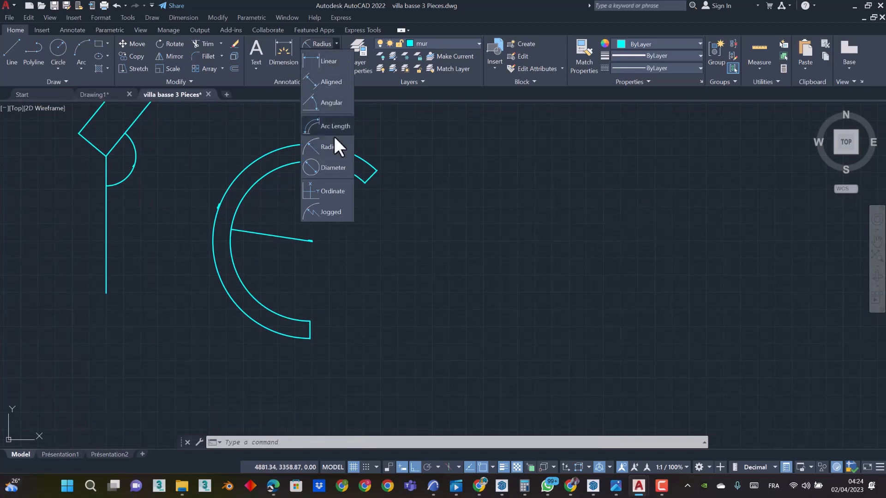
pyautogui.click(333, 167)
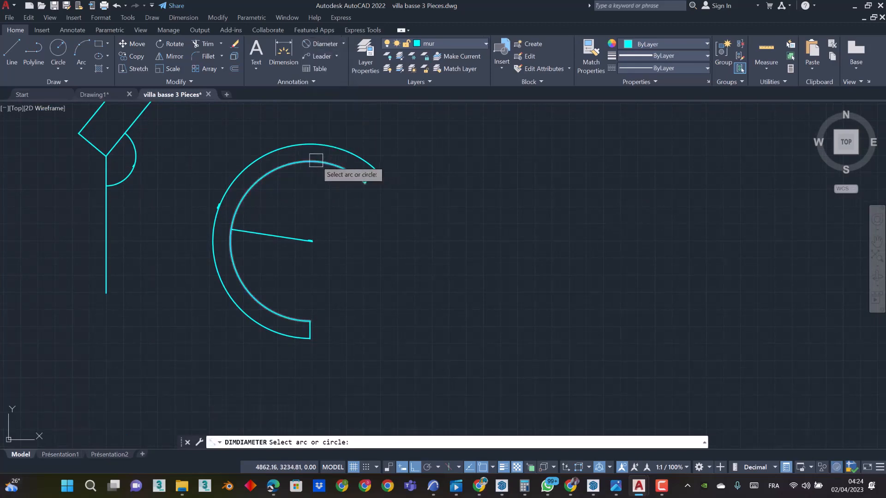
pyautogui.click(316, 160)
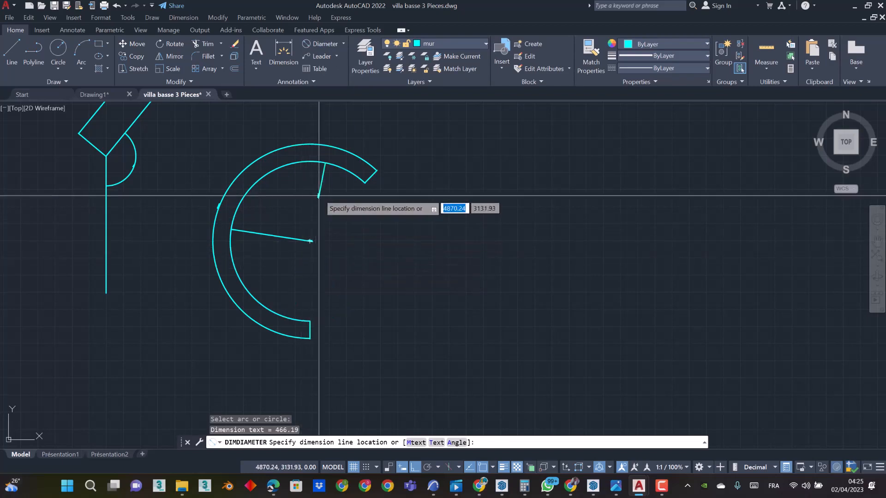
pyautogui.scroll(6, 301, 240)
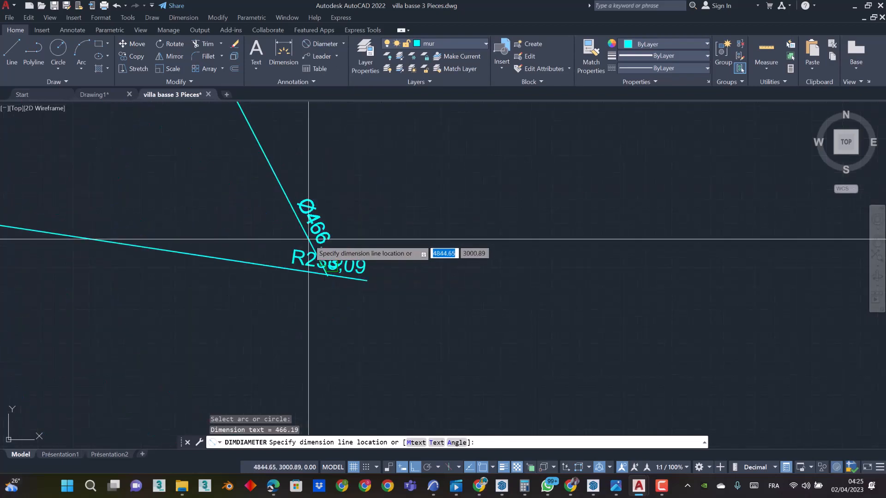
pyautogui.click(365, 142)
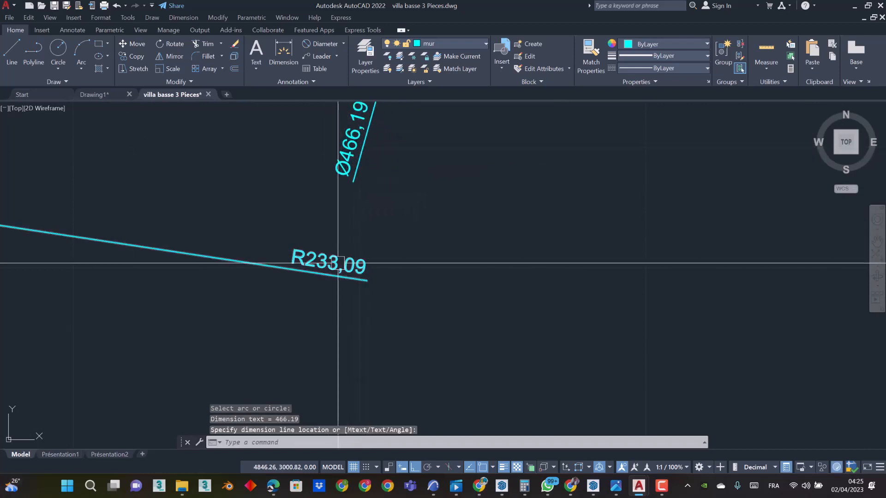
pyautogui.scroll(-4, 369, 200)
# Add an X ordinate dimension at the inner arc's upper-right endpoint, with its leader running straight down
pyautogui.click(342, 44)
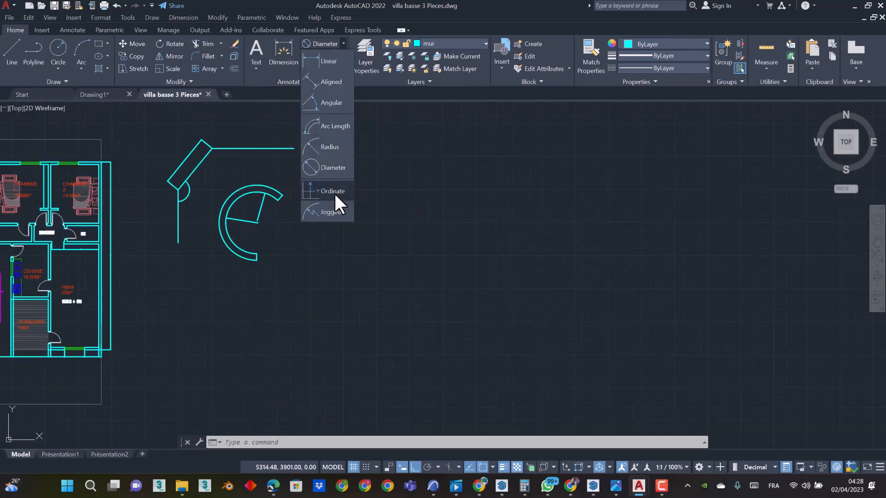
pyautogui.click(333, 192)
pyautogui.scroll(5, 273, 233)
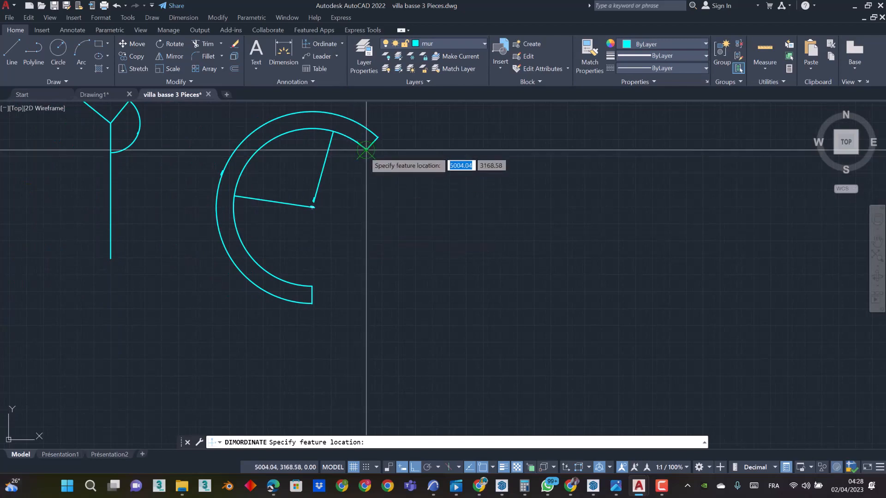
pyautogui.scroll(-9, 317, 194)
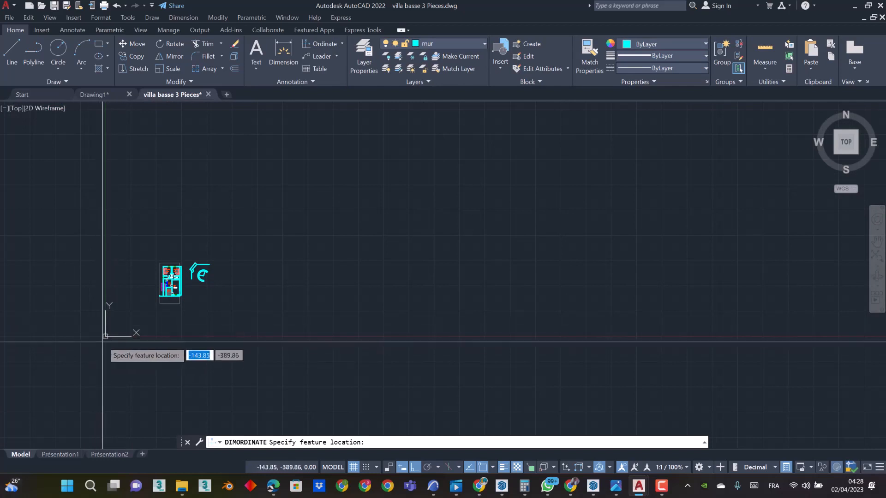
pyautogui.scroll(10, 193, 304)
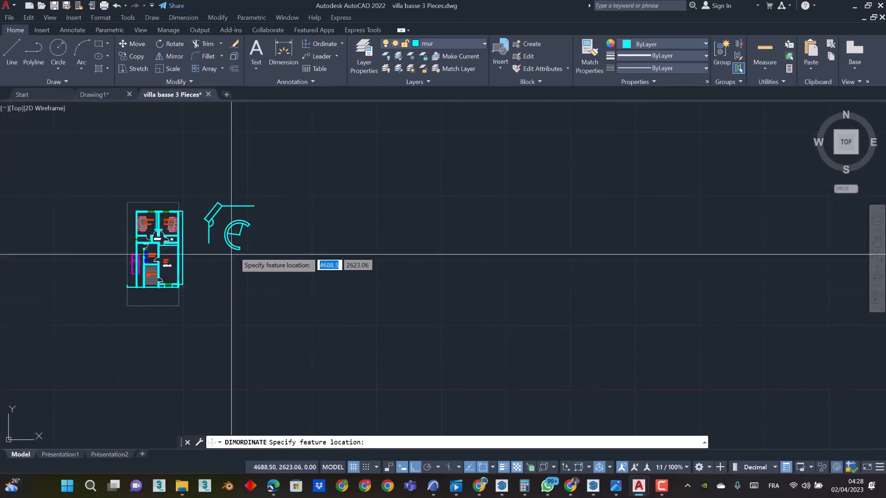
pyautogui.scroll(5, 299, 156)
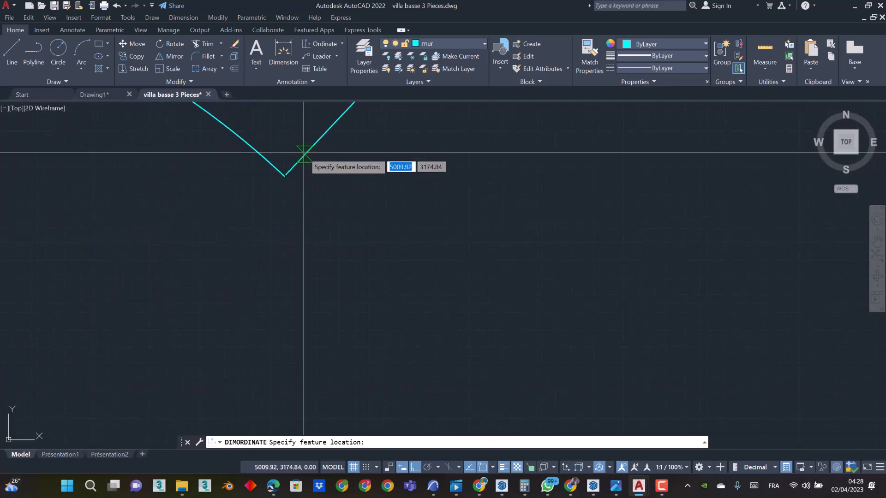
pyautogui.click(302, 153)
pyautogui.scroll(-8, 295, 166)
pyautogui.scroll(4, 350, 159)
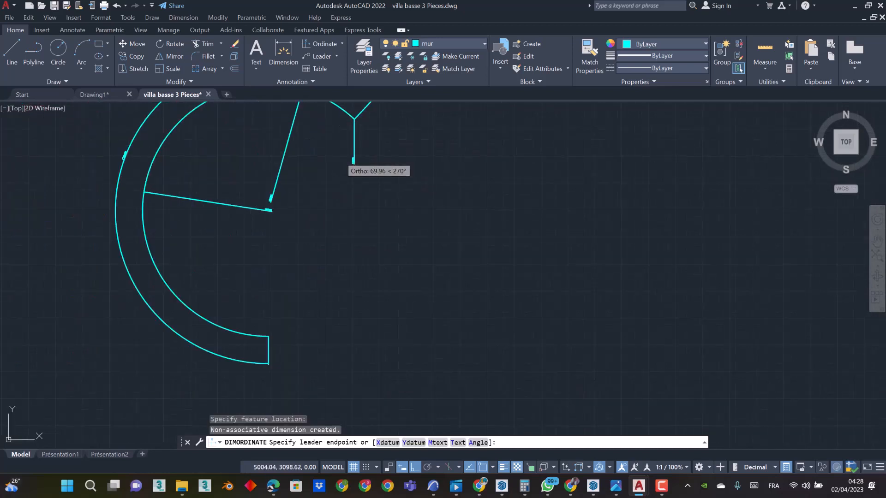
pyautogui.moveTo(354, 161); pyautogui.dragTo(340, 217, button='middle')
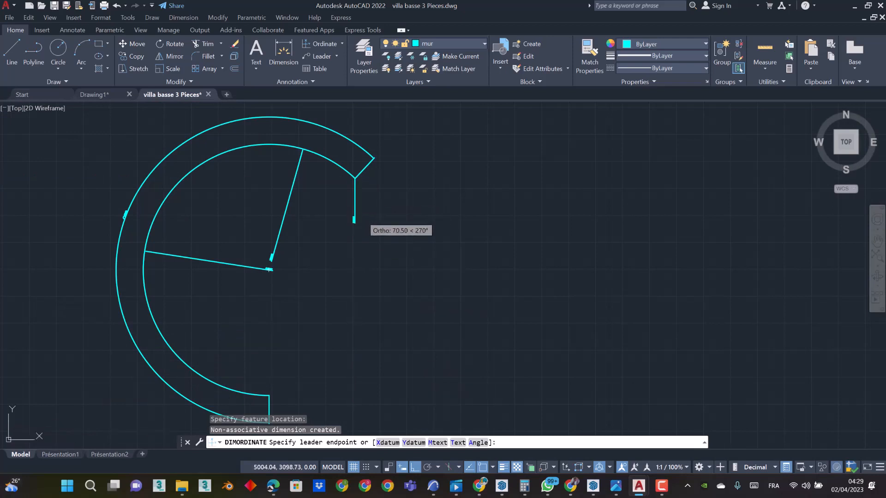
pyautogui.click(354, 212)
# Examine the ordinate dimension's text and its measurement property, leaving it deselected
pyautogui.scroll(5, 342, 206)
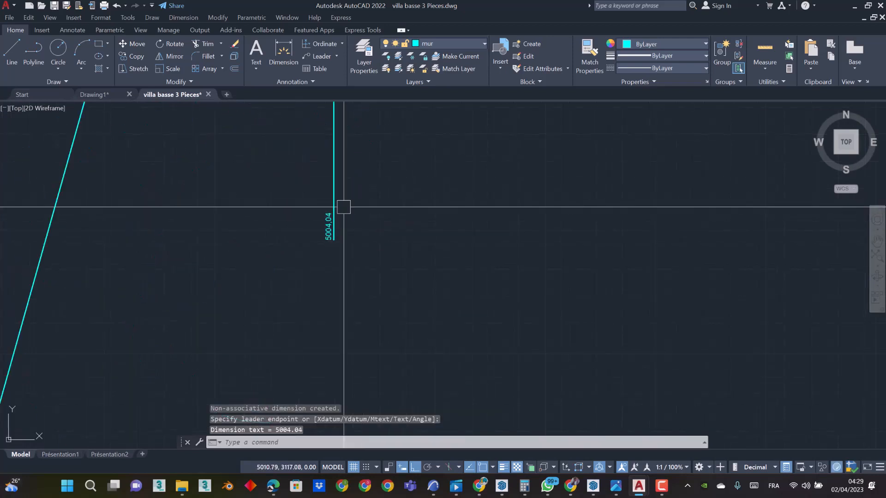
pyautogui.scroll(2, 340, 239)
pyautogui.click(331, 222)
pyautogui.scroll(-3, 325, 213)
pyautogui.click(311, 212)
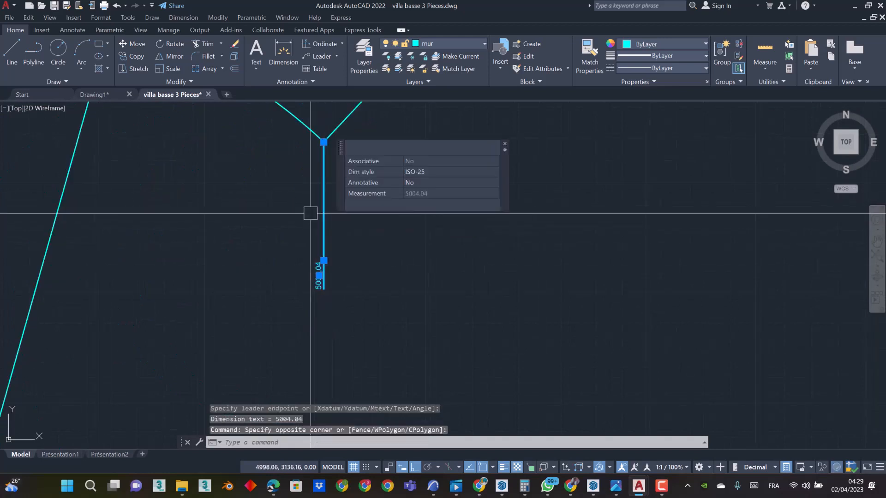
pyautogui.press('Escape')
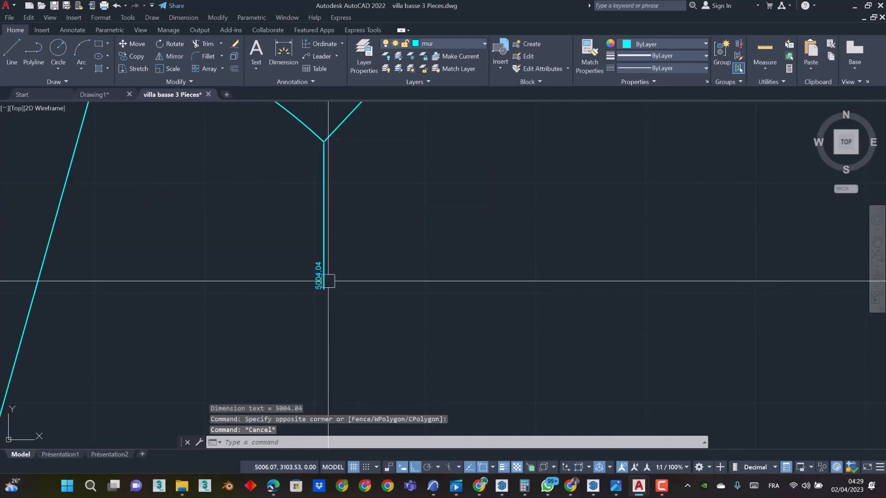
# Add a Y ordinate dimension at the inner arc's upper-right endpoint, with its leader running horizontally to the right, and check its text
pyautogui.scroll(-6, 328, 281)
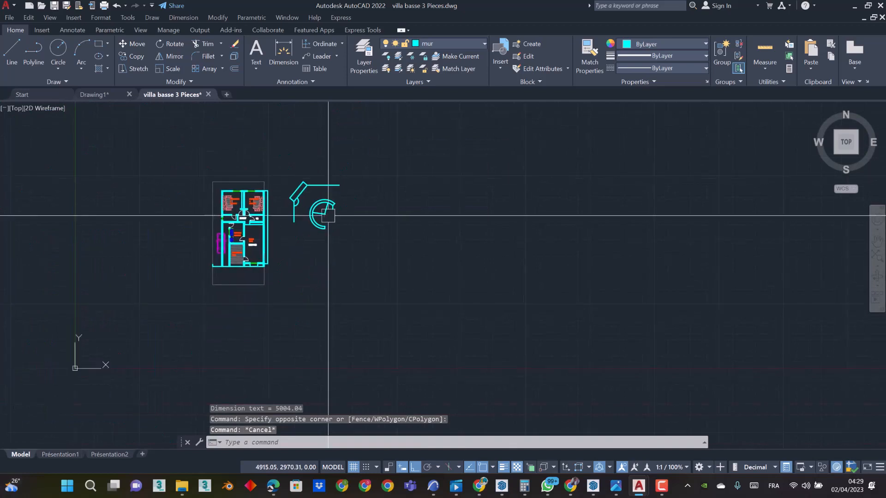
pyautogui.scroll(10, 326, 164)
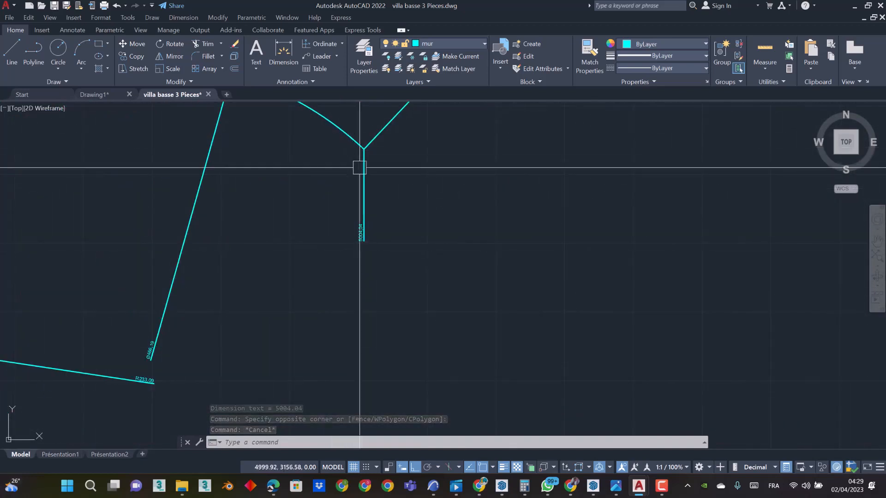
pyautogui.scroll(3, 359, 167)
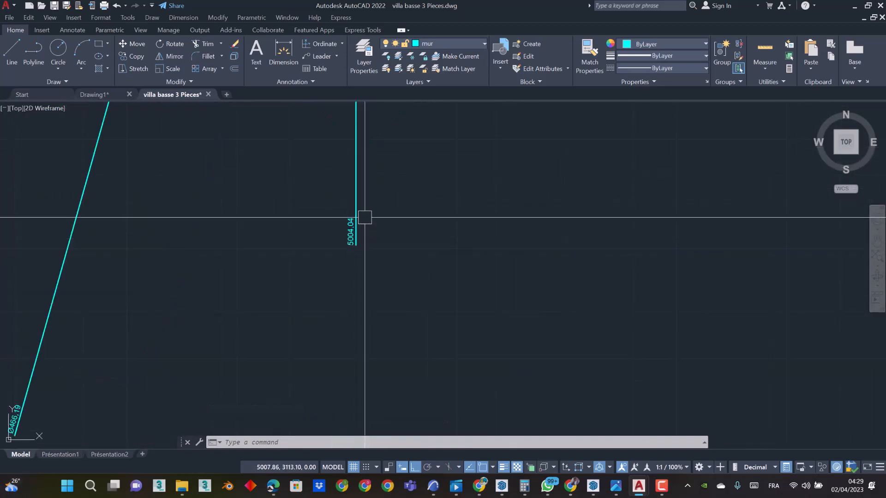
pyautogui.scroll(-2, 364, 217)
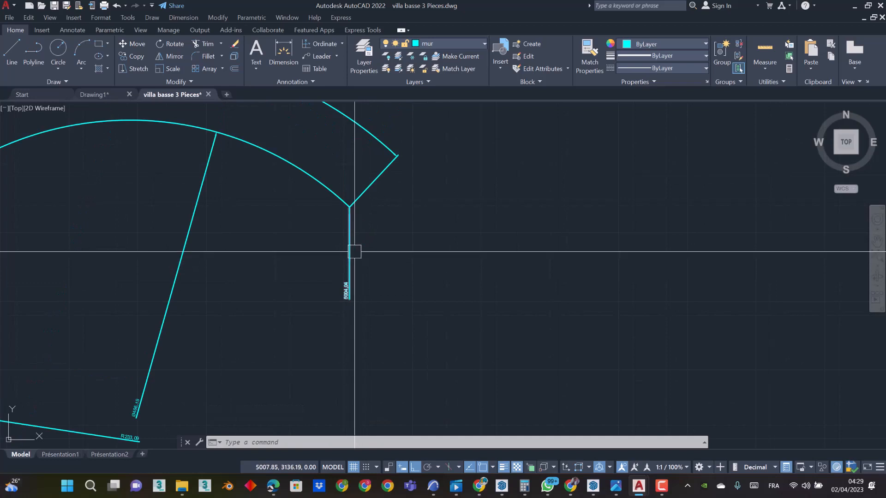
pyautogui.click(319, 43)
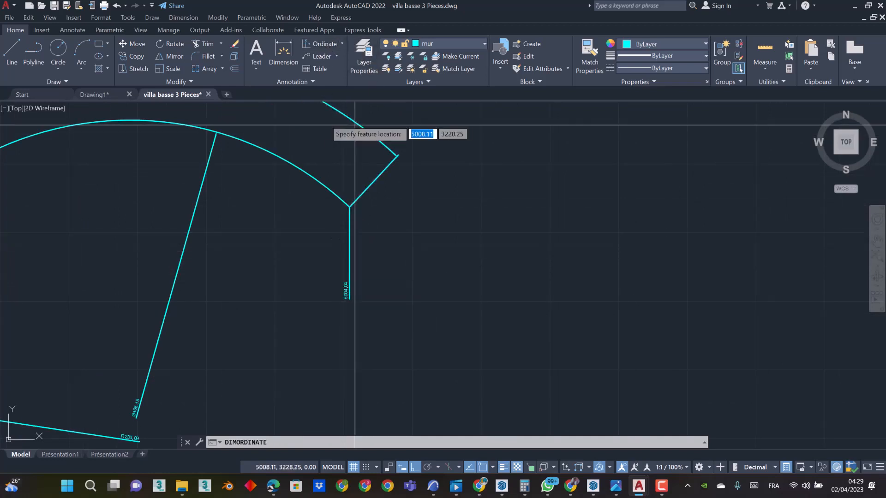
pyautogui.click(349, 207)
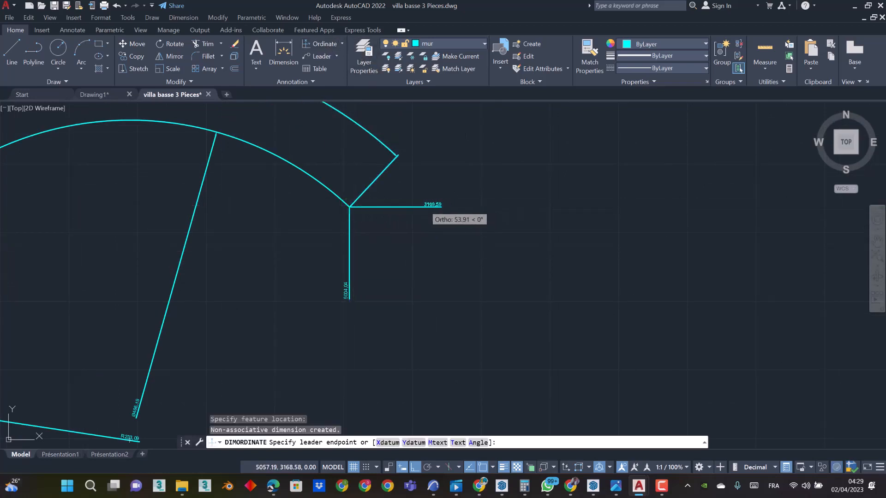
pyautogui.click(455, 207)
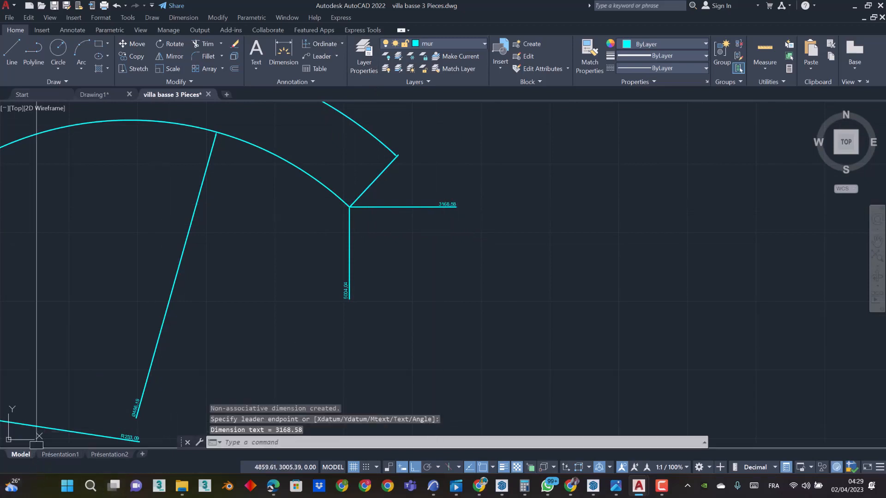
pyautogui.scroll(2, 465, 203)
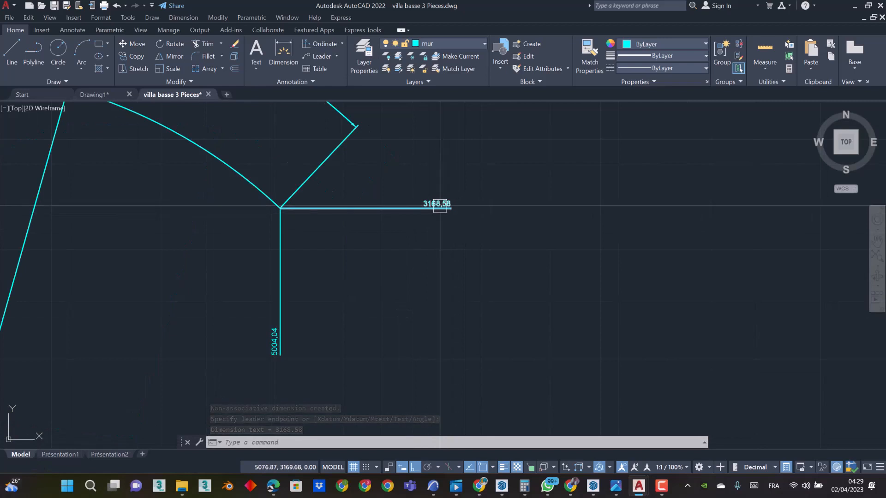
pyautogui.scroll(-6, 381, 224)
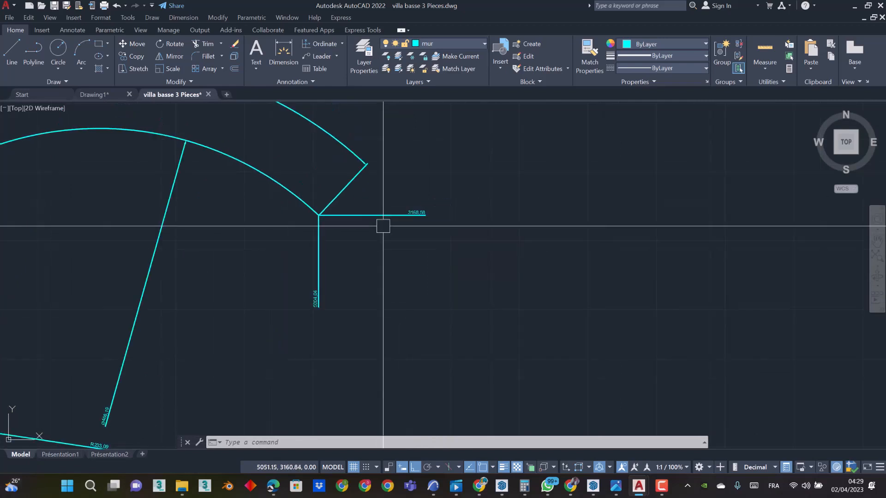
pyautogui.moveTo(383, 227); pyautogui.dragTo(409, 195, button='middle')
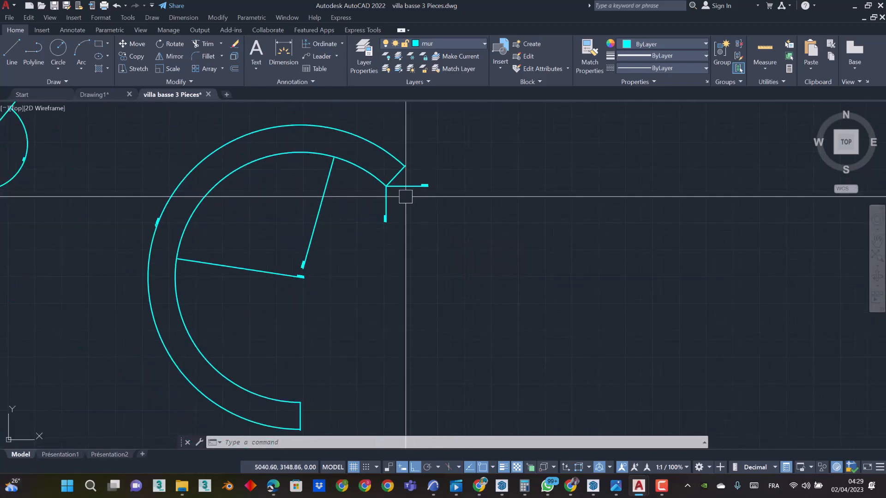
pyautogui.moveTo(473, 264); pyautogui.dragTo(377, 293, button='middle')
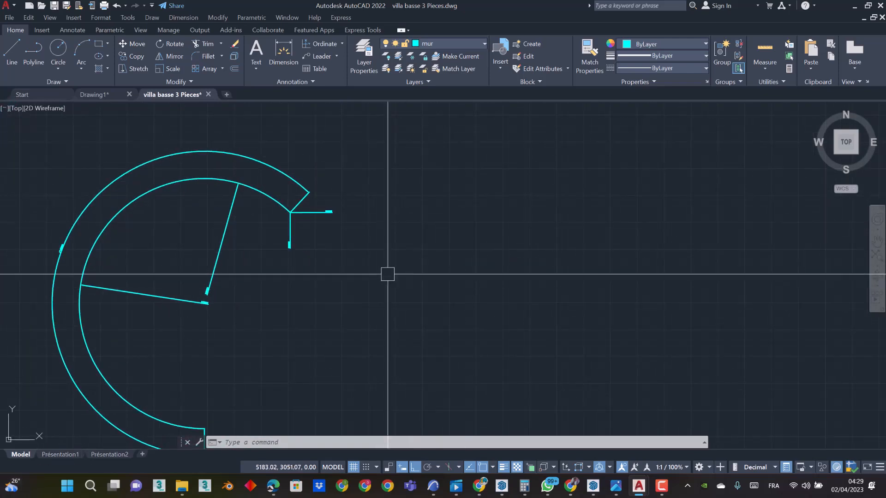
pyautogui.write('REC')
pyautogui.press('Return')
pyautogui.press('Escape')
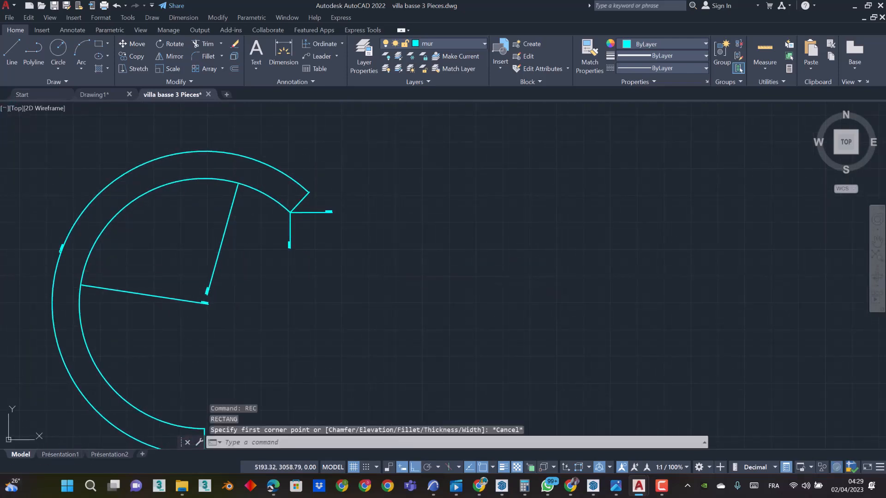
pyautogui.press('Escape')
# Draw a horizontal rectangle in the empty area to the right of the dimensioned arc shape
pyautogui.write('REC')
pyautogui.press('Return')
pyautogui.click(402, 219)
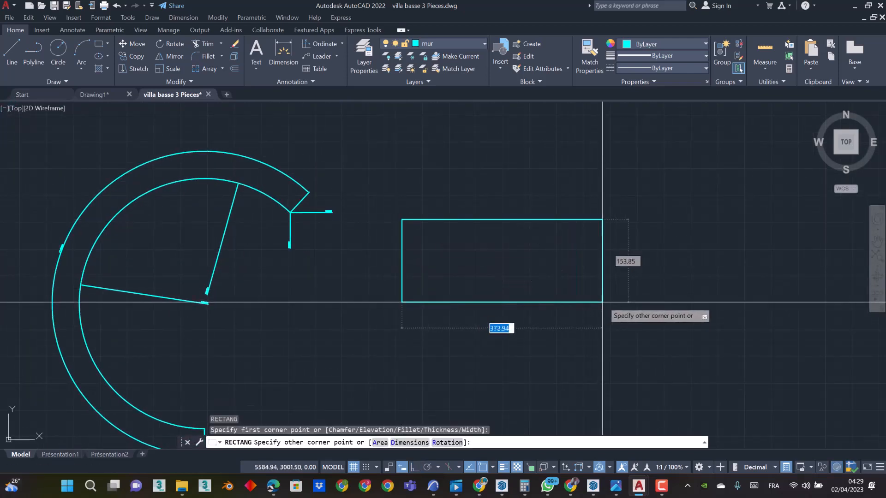
pyautogui.click(654, 334)
# Draw two small circles one above the other near the rectangle's left side, with radii of about 15 and 10
pyautogui.write('C')
pyautogui.press('Return')
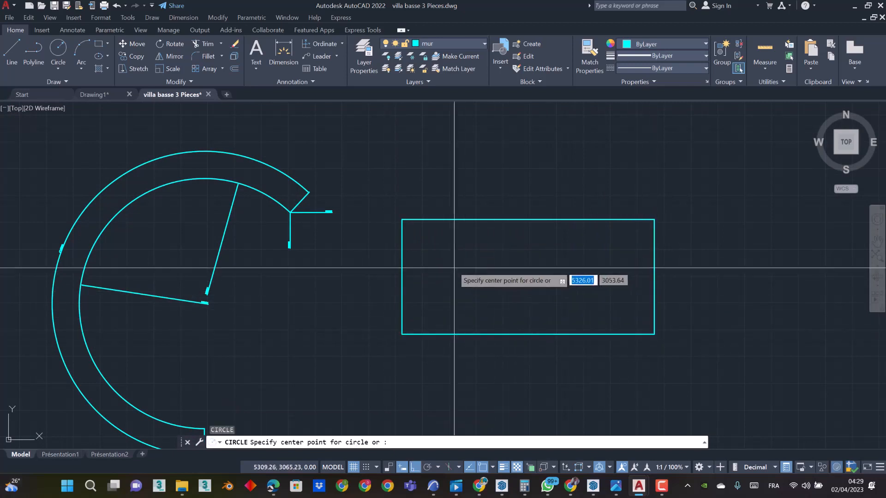
pyautogui.click(439, 246)
pyautogui.click(444, 297)
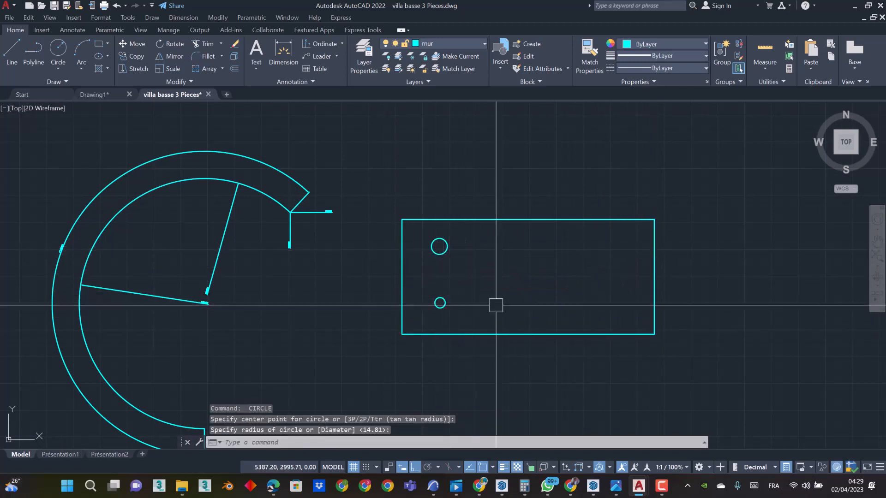
# Draw two circles one above the other near the rectangle's middle, with radii of about 30 (upper) and 23 (lower)
pyautogui.press('Return')
pyautogui.click(535, 250)
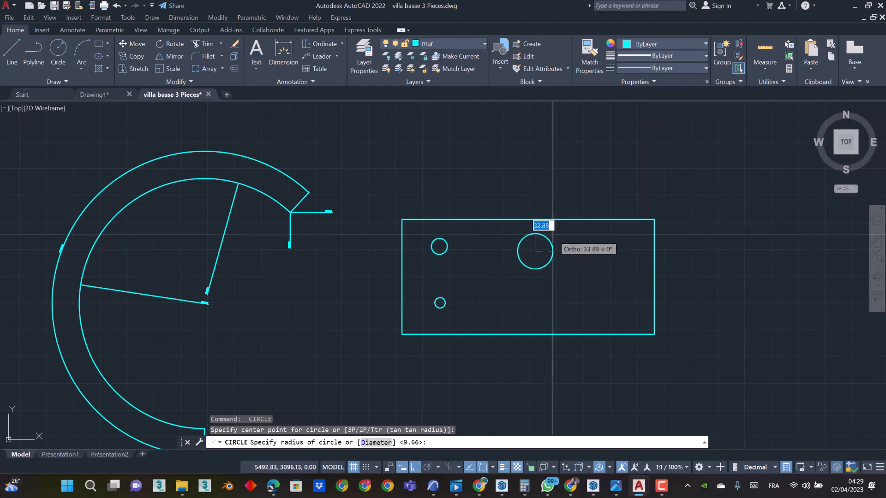
pyautogui.click(547, 240)
pyautogui.press('Return')
pyautogui.click(535, 306)
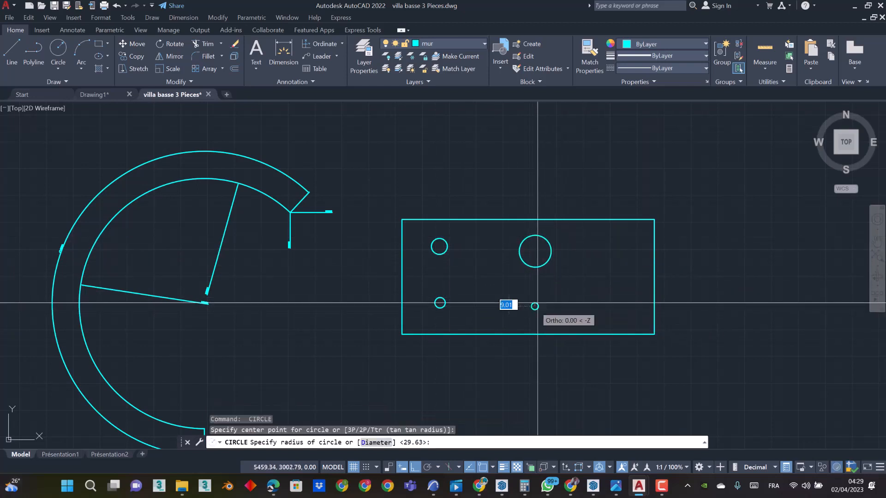
pyautogui.click(545, 297)
# Draw two circles one above the other near the rectangle's right side, with radii of about 27 (upper) and 23 (lower)
pyautogui.press('Return')
pyautogui.click(607, 250)
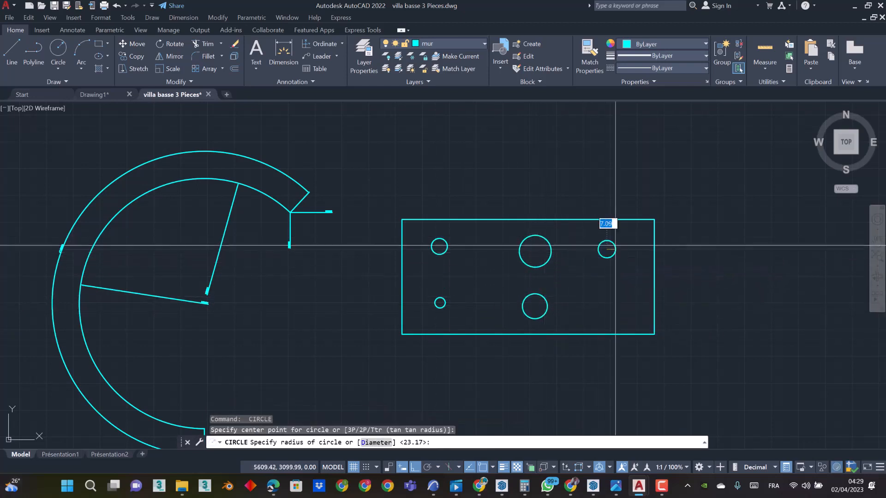
pyautogui.click(618, 240)
pyautogui.press('Return')
pyautogui.click(603, 309)
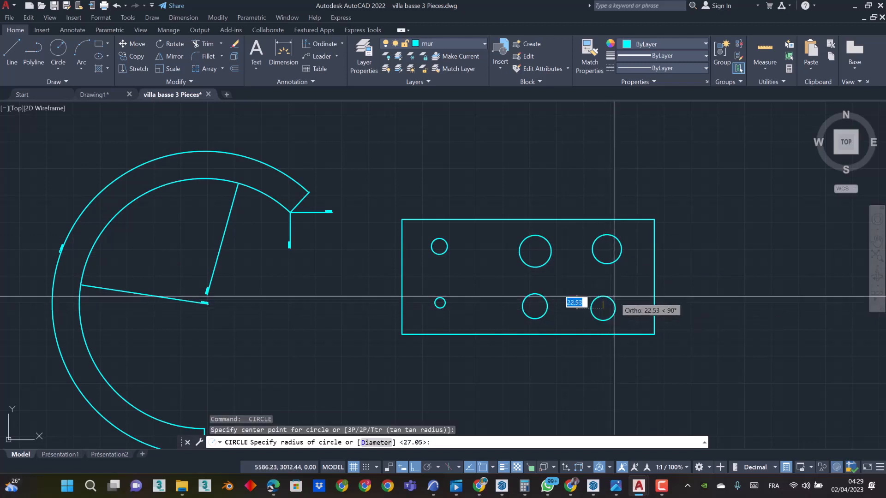
pyautogui.click(614, 297)
# Move the UCS origin to the rectangle's lower-left corner, check the arc's existing ordinate dimension text, and deselect the UCS icon
pyautogui.scroll(-2, 582, 315)
pyautogui.moveTo(582, 315); pyautogui.dragTo(560, 283, button='middle')
pyautogui.scroll(-2, 560, 282)
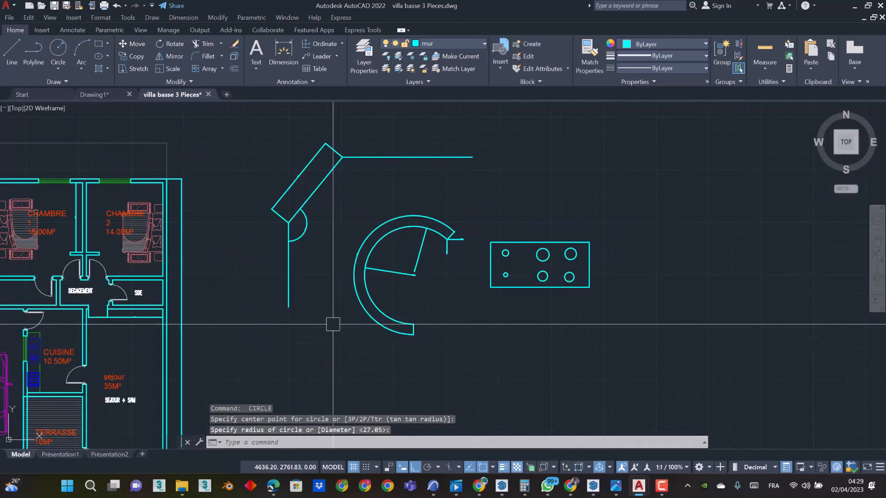
pyautogui.click(9, 439)
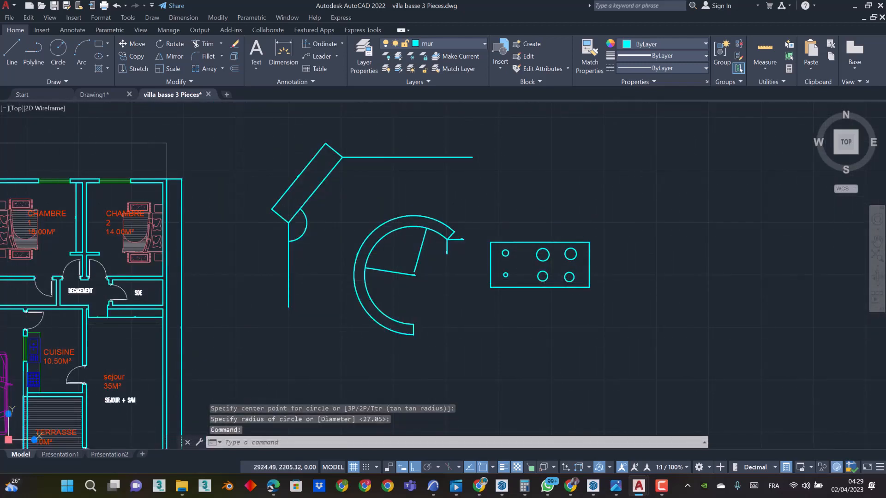
pyautogui.scroll(2, 494, 294)
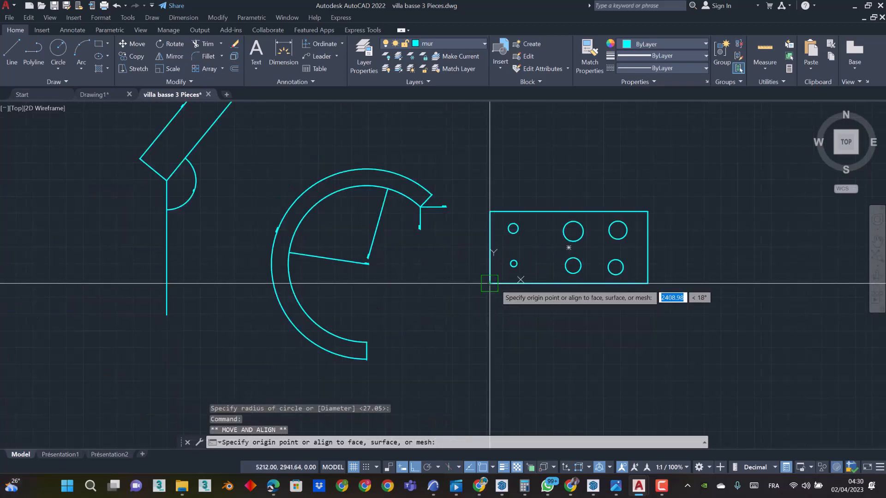
pyautogui.click(490, 282)
pyautogui.scroll(3, 428, 230)
pyautogui.scroll(6, 380, 216)
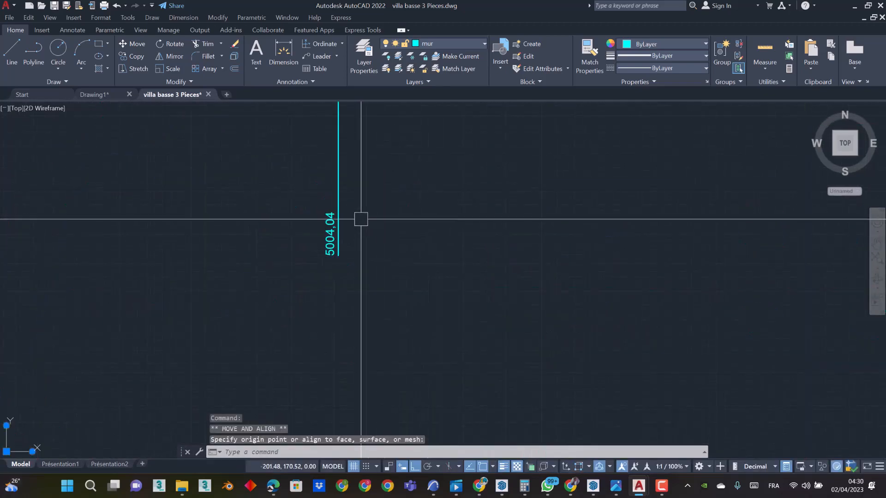
pyautogui.scroll(-8, 361, 219)
pyautogui.press('Escape')
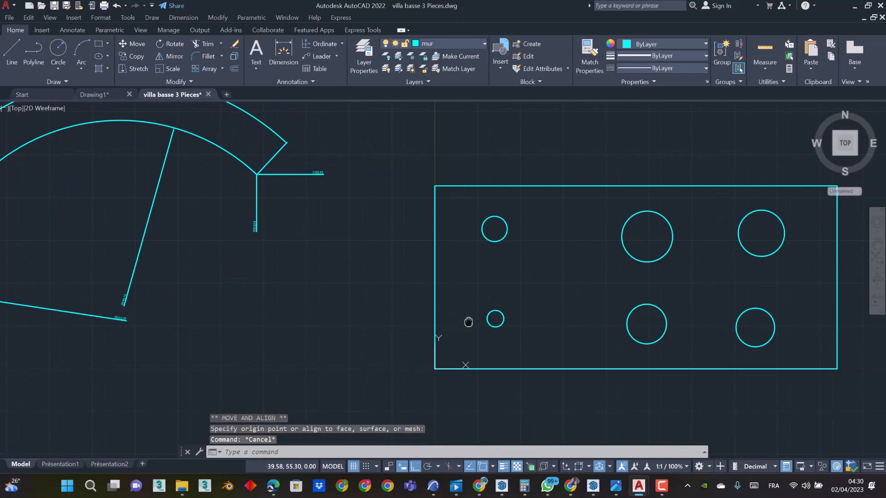
# Add X and Y ordinate dimensions at the lower-left circle's centre, with leaders ending below and to the left of the rectangle
pyautogui.moveTo(466, 320); pyautogui.dragTo(409, 271, button='middle')
pyautogui.click(326, 45)
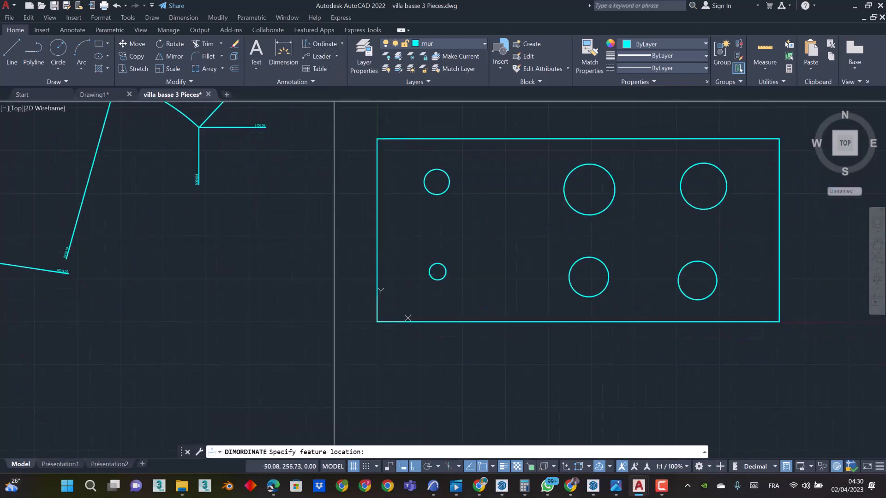
pyautogui.click(435, 272)
pyautogui.scroll(2, 432, 327)
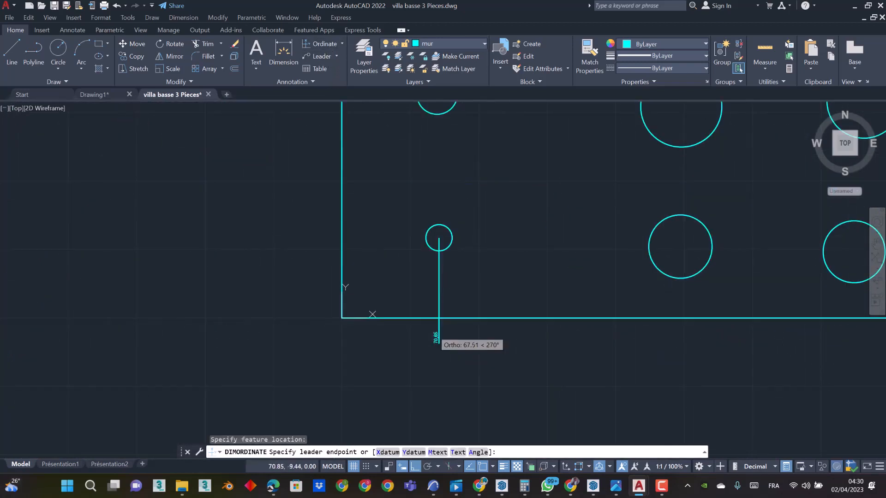
pyautogui.click(438, 345)
pyautogui.press('Return')
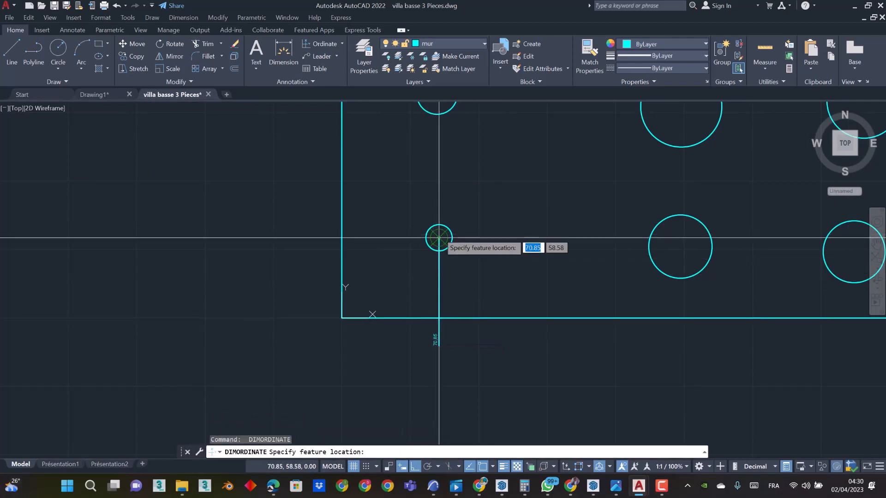
pyautogui.click(438, 237)
pyautogui.click(300, 237)
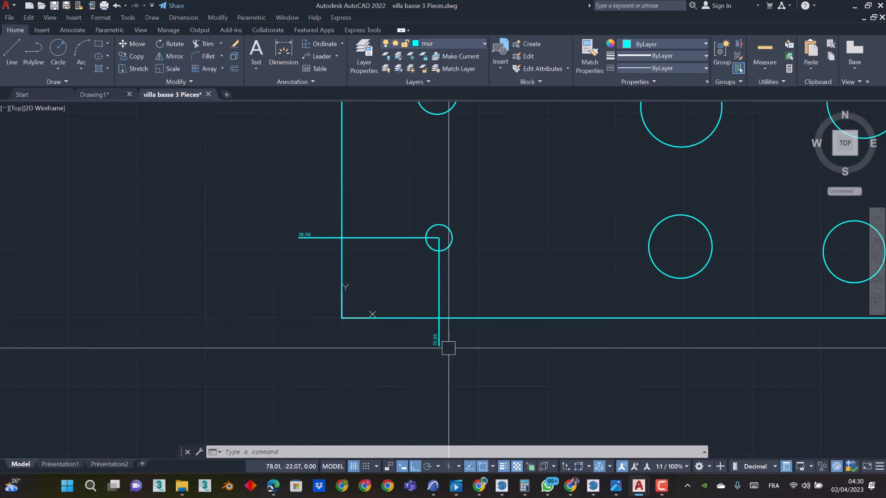
# Add X ordinate dimensions at the centres of the lower-middle and lower-right circles, with leaders ending below the rectangle
pyautogui.hscroll(5, 451, 329)
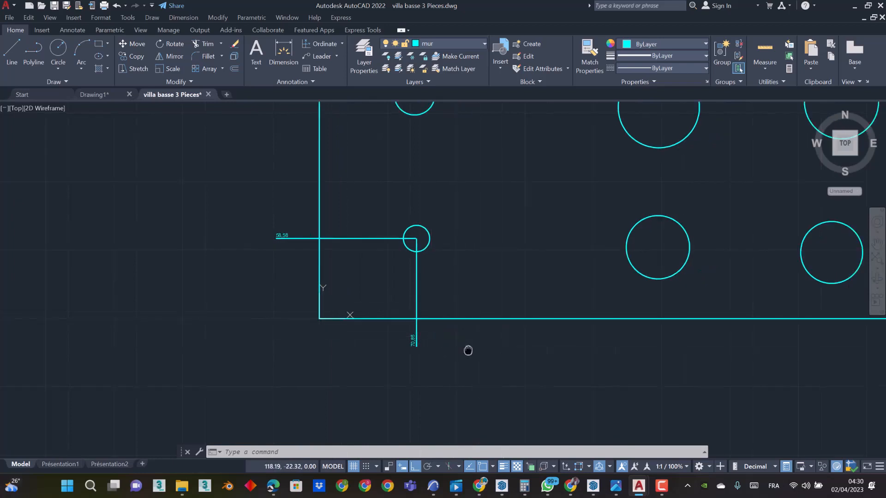
pyautogui.press('Return')
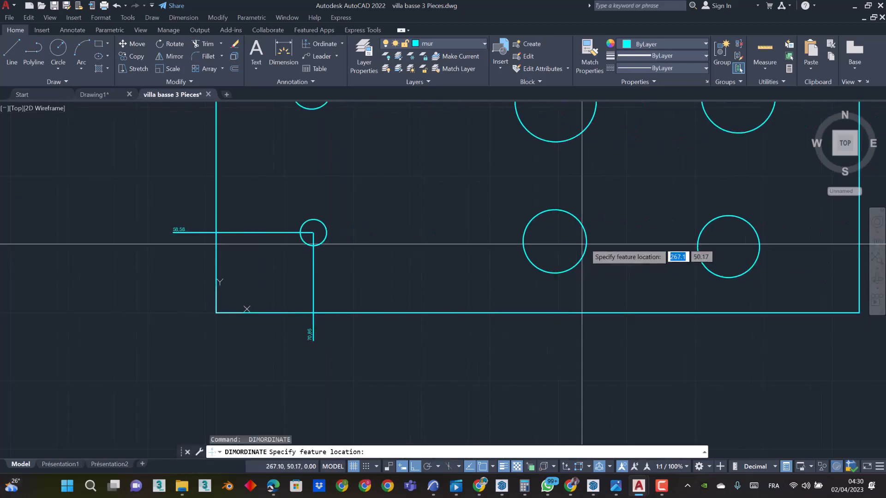
pyautogui.click(554, 240)
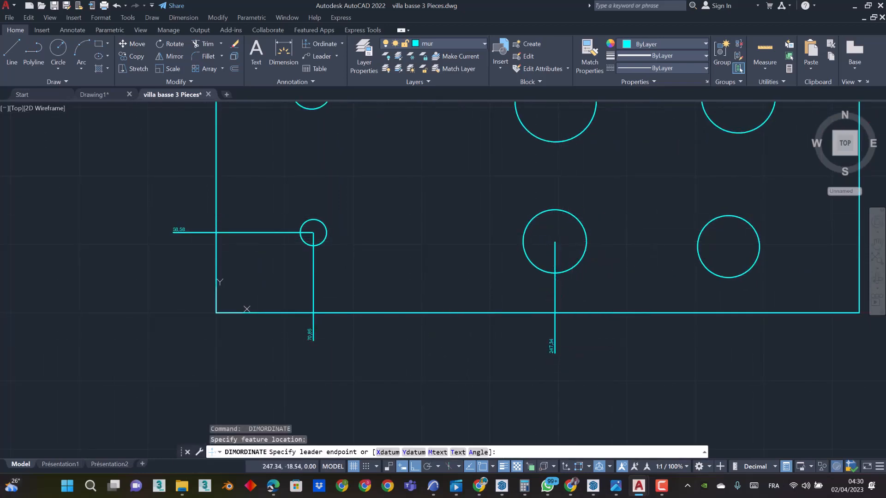
pyautogui.click(555, 353)
pyautogui.press('Return')
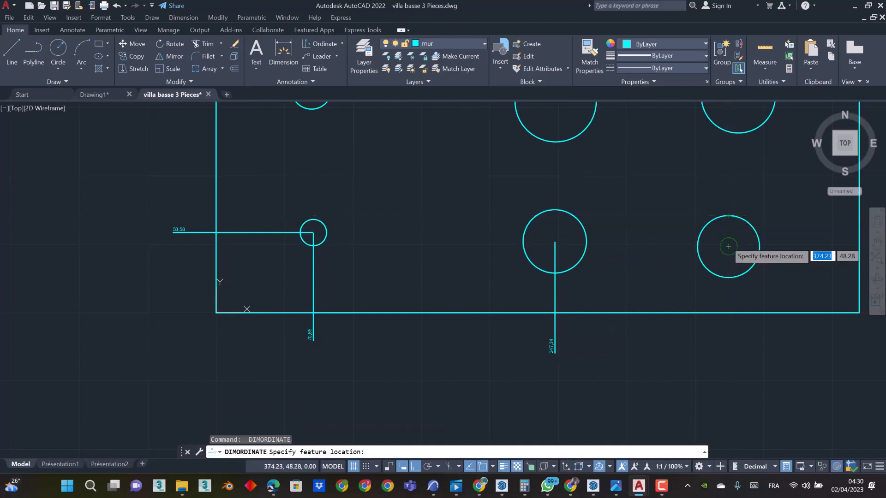
pyautogui.click(728, 247)
pyautogui.click(728, 352)
pyautogui.moveTo(626, 322); pyautogui.dragTo(540, 339, button='middle')
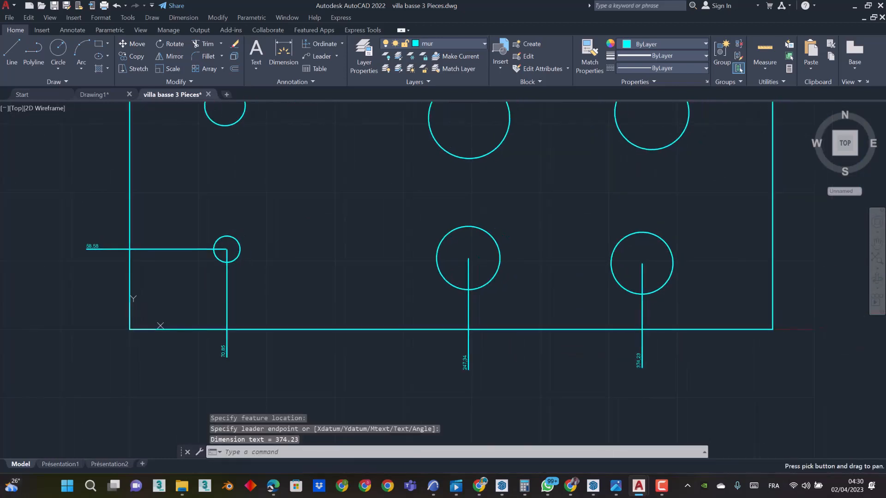
pyautogui.scroll(-6, 455, 317)
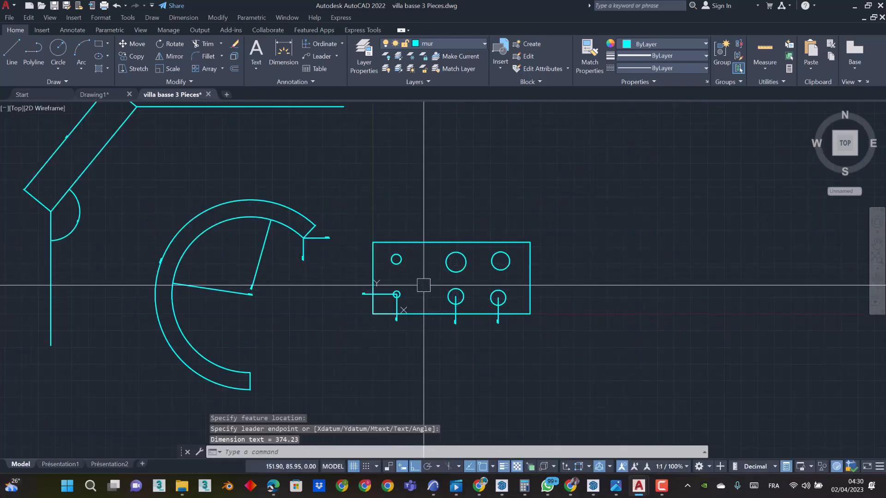
pyautogui.scroll(-2, 424, 285)
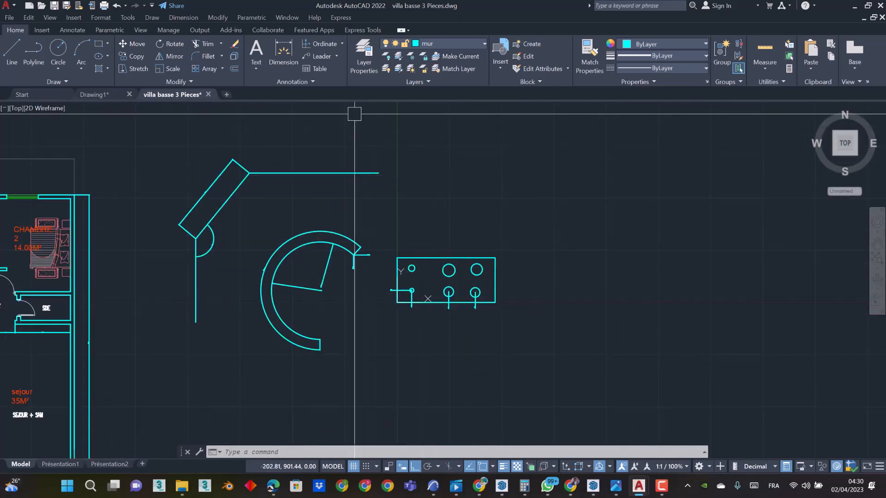
# Draw a wide, shallow three-point arc above and to the right of the circles' rectangle, with Ortho off and radius about 3823
pyautogui.click(341, 44)
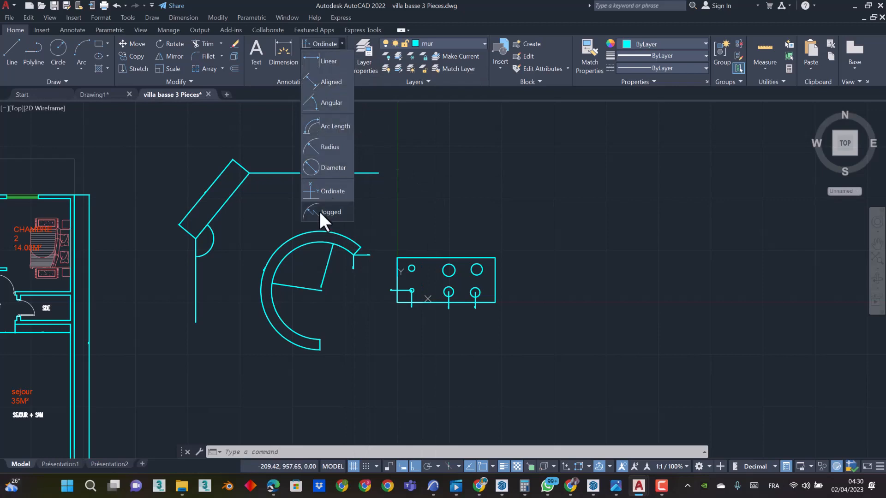
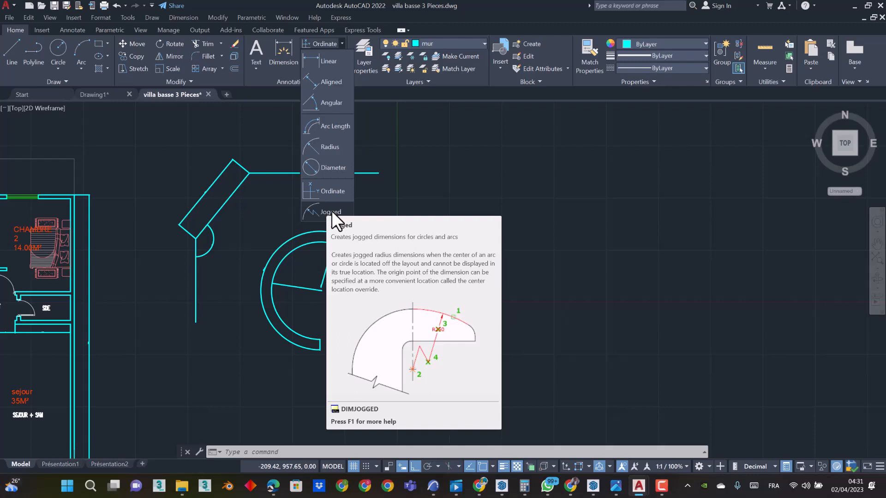
pyautogui.press('Escape')
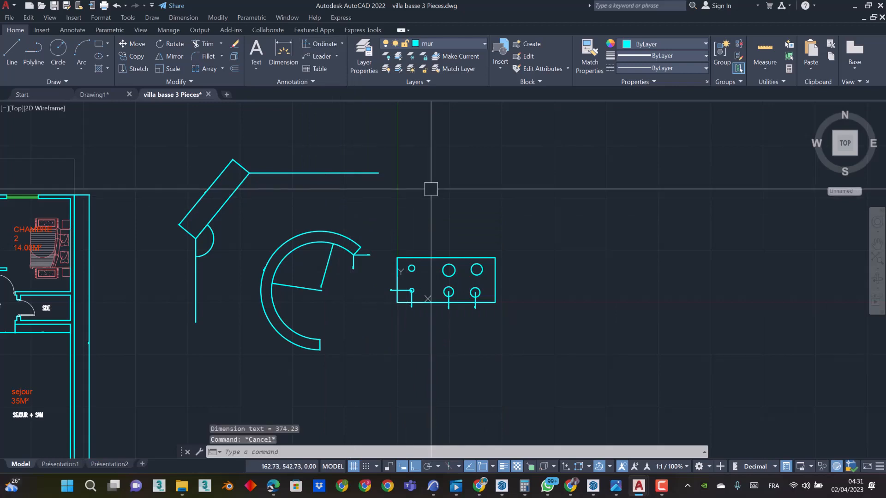
pyautogui.press('Return')
pyautogui.click(421, 174)
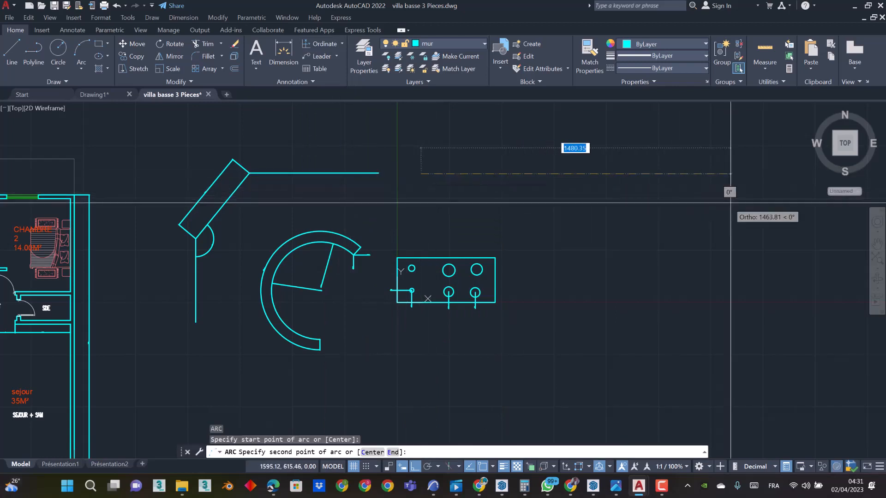
pyautogui.moveTo(730, 203); pyautogui.dragTo(534, 206, button='middle')
pyautogui.click(672, 198)
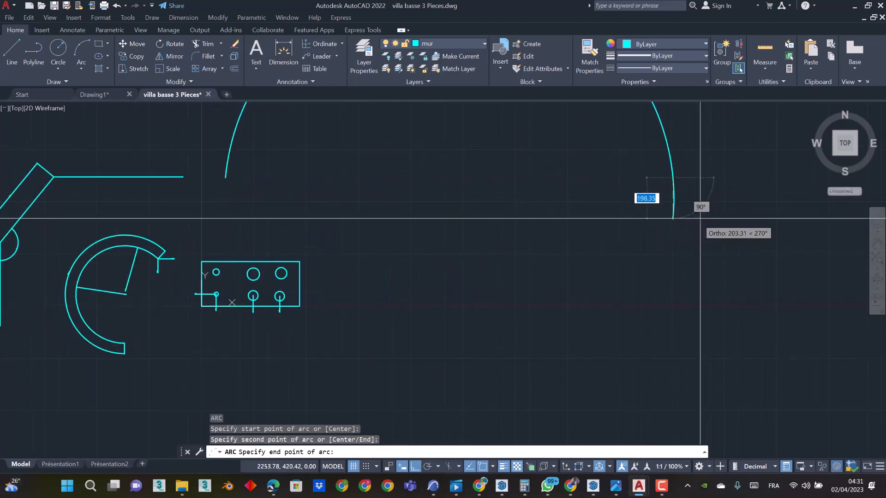
pyautogui.moveTo(767, 203); pyautogui.dragTo(686, 306, button='middle')
pyautogui.scroll(-2, 692, 295)
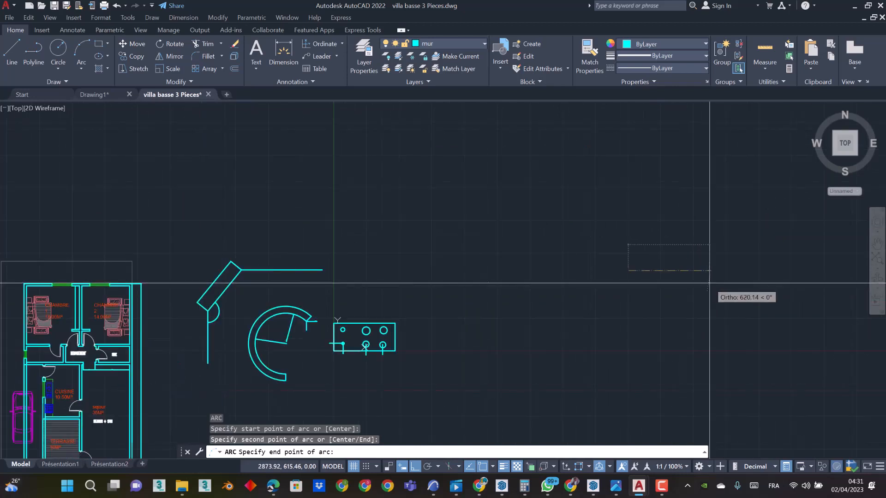
pyautogui.press('F8')
pyautogui.click(715, 305)
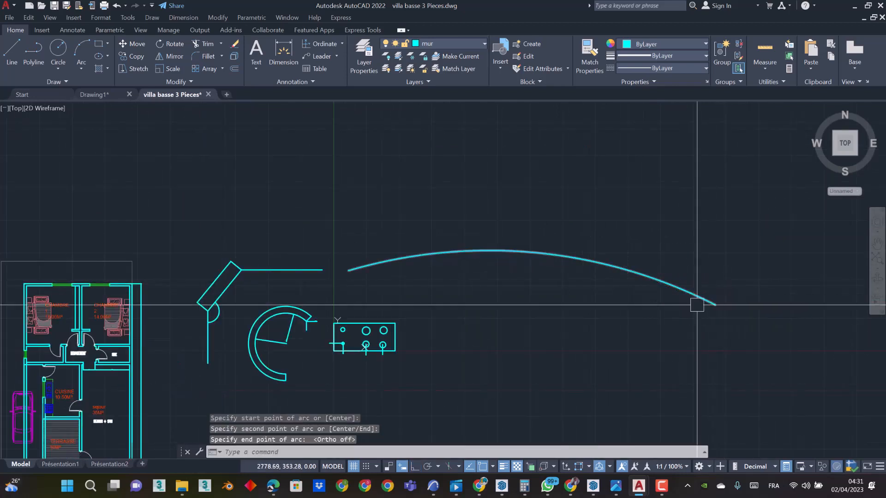
# Check where the large arc's centre lies and what its radius is, and deselect the arc
pyautogui.click(568, 255)
pyautogui.scroll(-8, 544, 314)
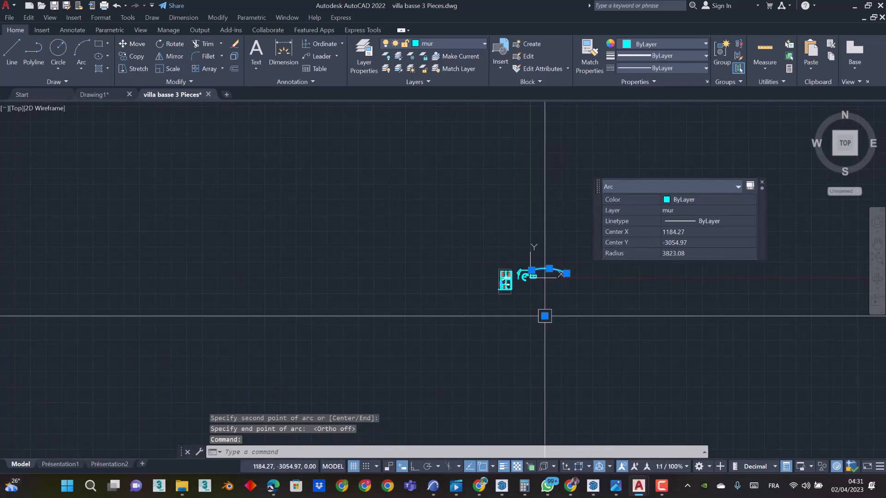
pyautogui.scroll(6, 544, 316)
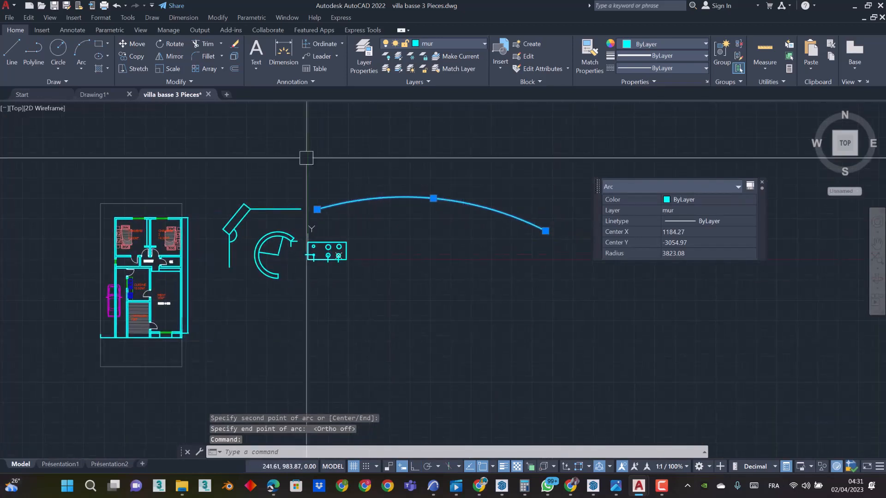
pyautogui.press('Escape')
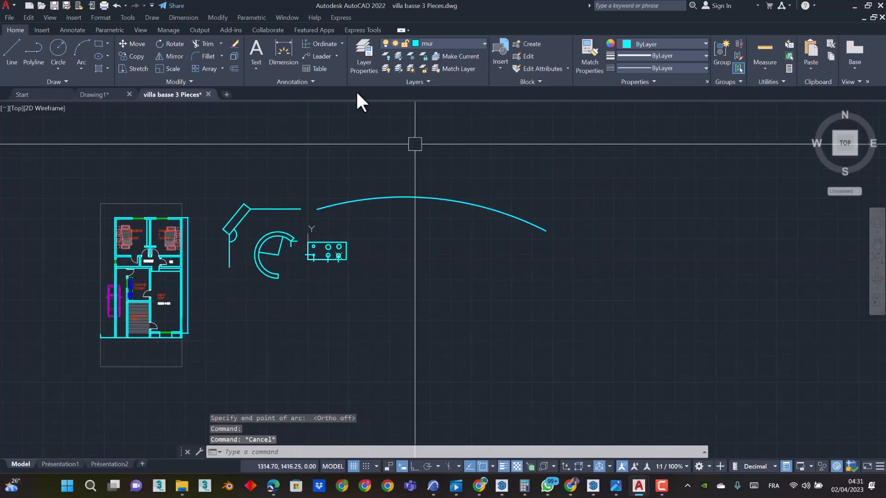
pyautogui.click(341, 43)
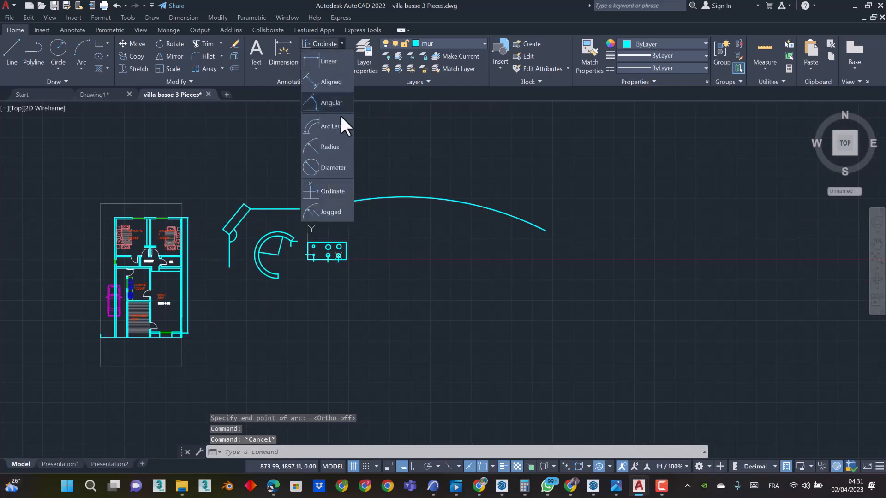
pyautogui.click(317, 211)
pyautogui.click(455, 203)
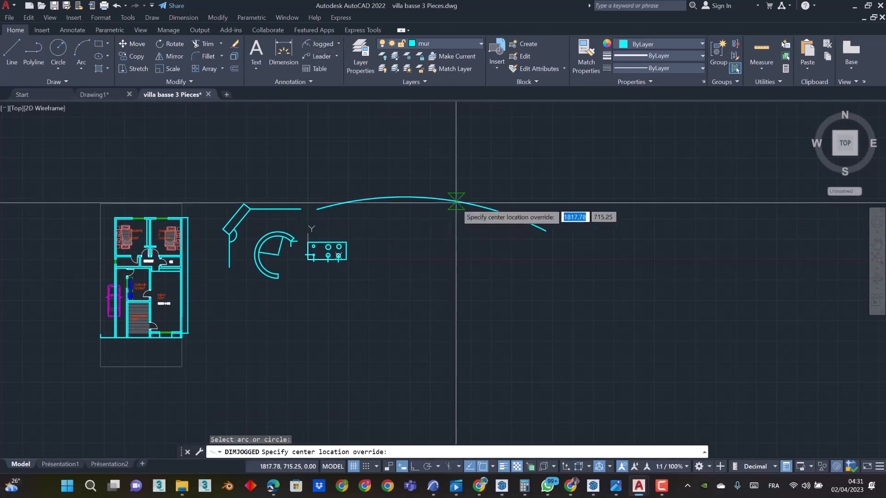
pyautogui.press('Escape')
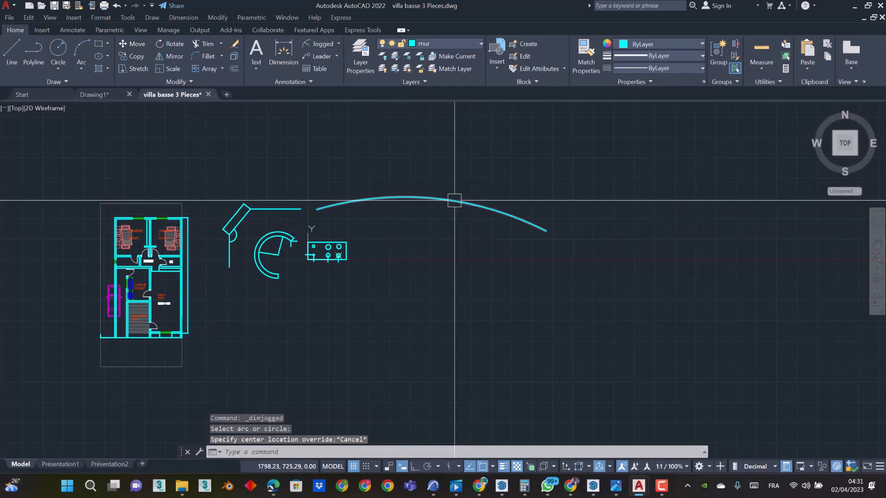
# Add a jogged radius dimension to the large arc, with the centre override a short distance below it and the jog between centre and arc
pyautogui.press('Return')
pyautogui.click(442, 198)
pyautogui.scroll(-4, 447, 221)
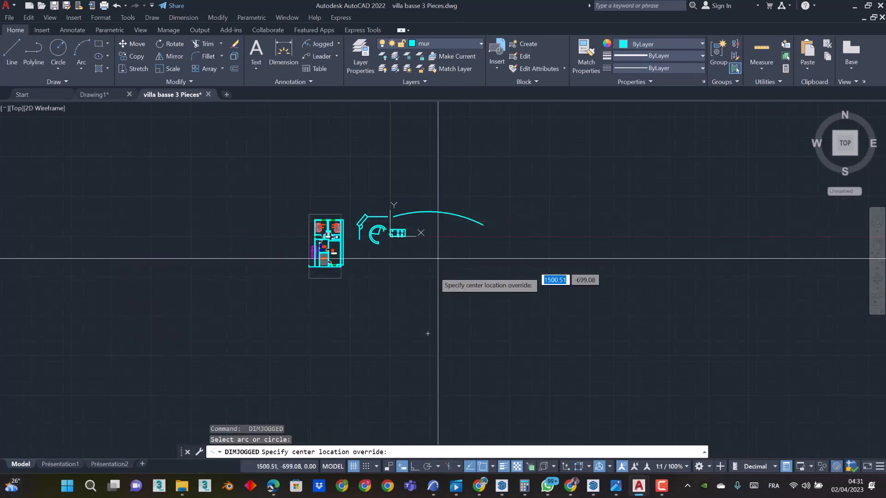
pyautogui.scroll(5, 434, 230)
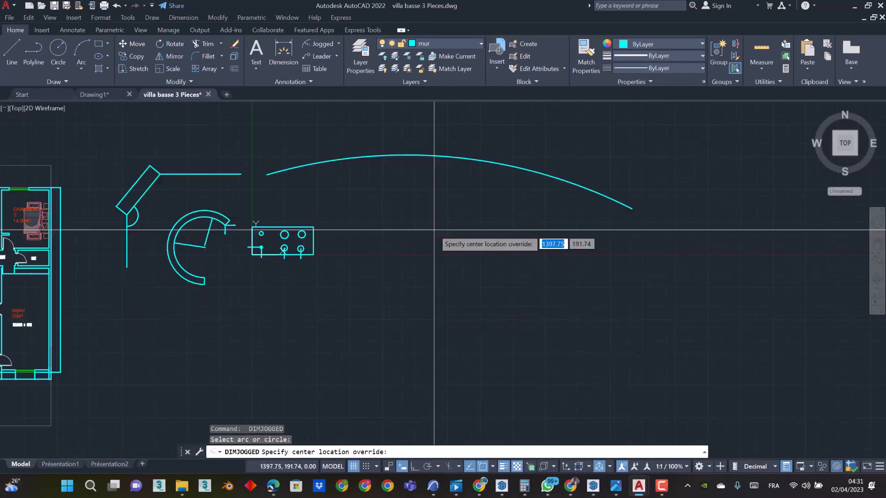
pyautogui.click(434, 230)
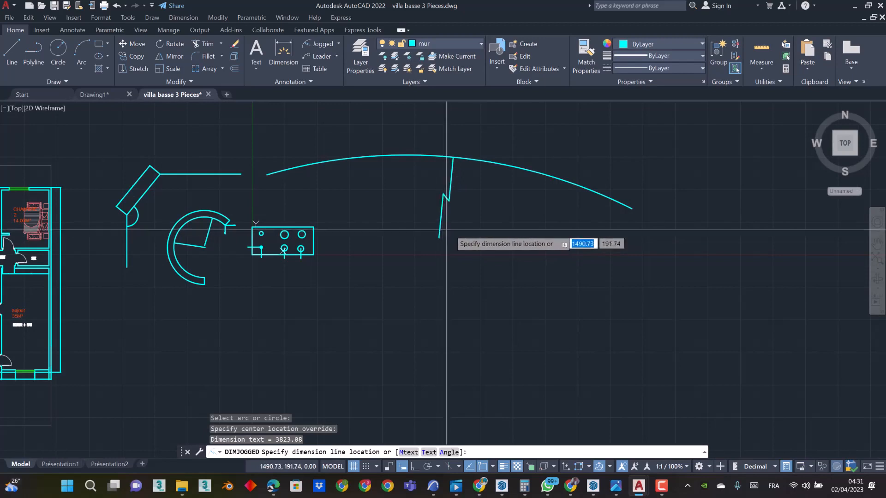
pyautogui.click(456, 215)
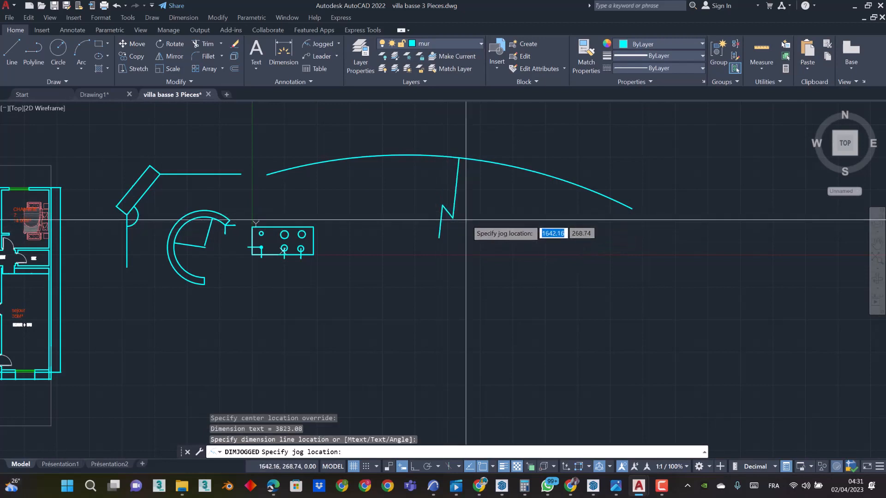
pyautogui.click(464, 204)
pyautogui.scroll(8, 454, 186)
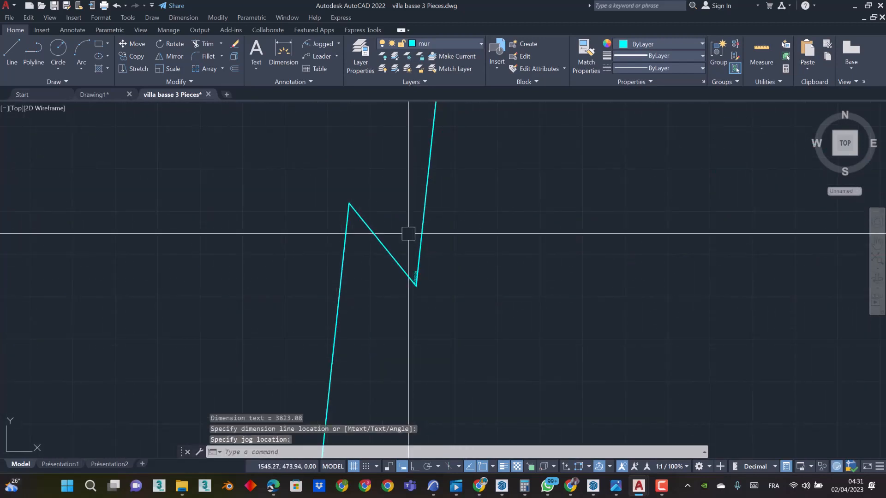
pyautogui.scroll(-5, 468, 306)
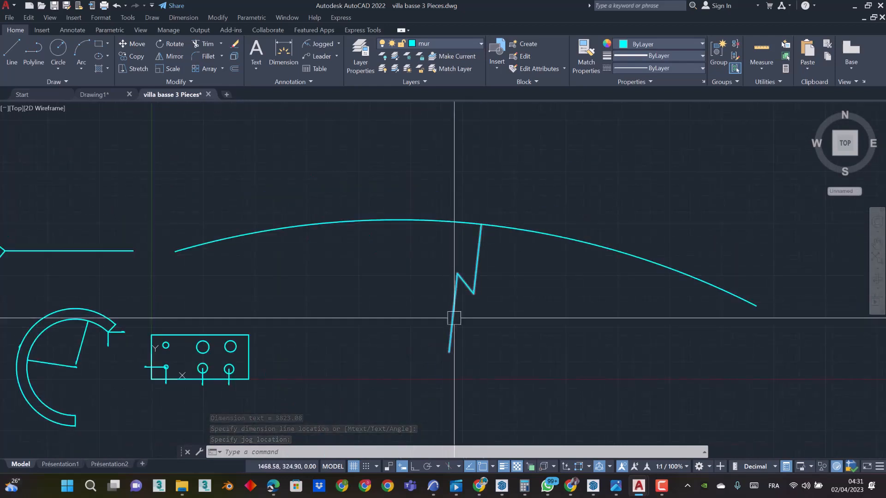
pyautogui.scroll(-8, 471, 249)
pyautogui.moveTo(471, 243); pyautogui.dragTo(474, 198, button='middle')
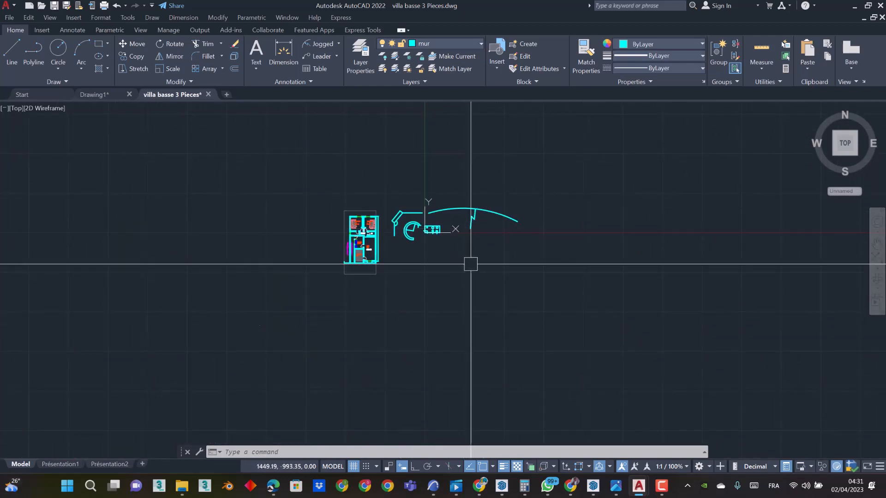
# Add a multileader pointing to the upper-right circle's edge, landing above the rectangle's upper-right corner, with the text DARAUDAGE
pyautogui.scroll(6, 405, 237)
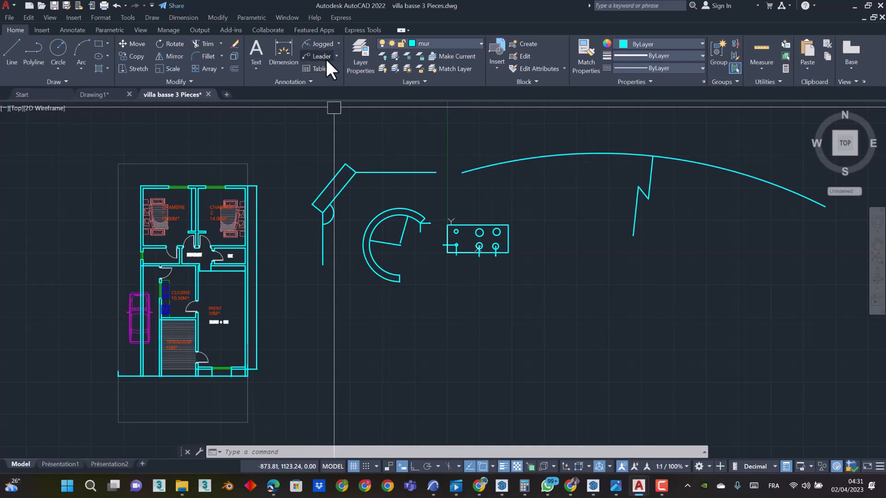
pyautogui.scroll(4, 497, 233)
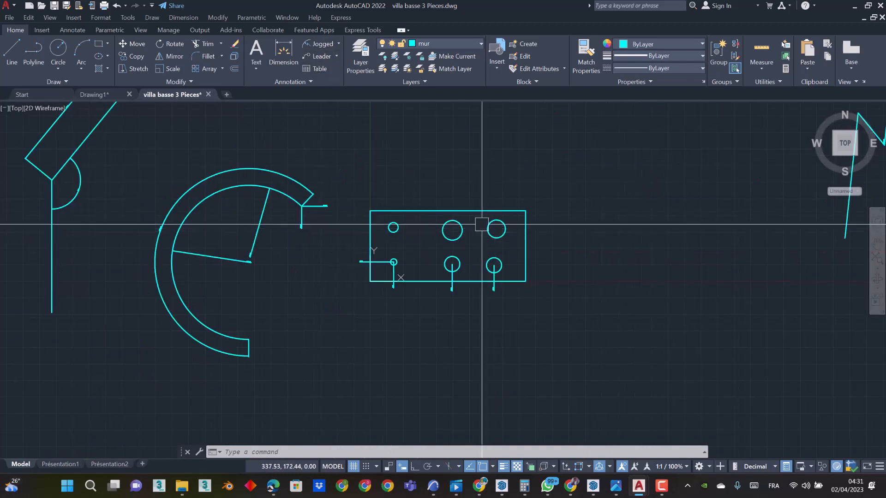
pyautogui.click(320, 56)
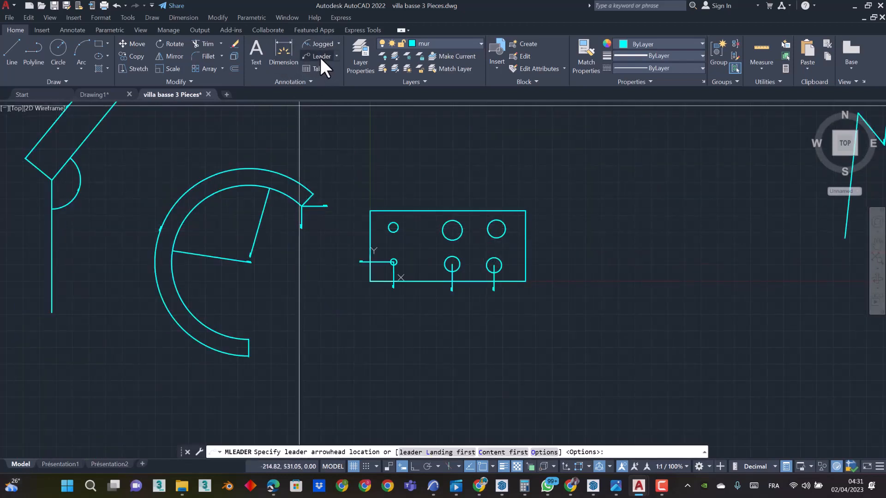
pyautogui.scroll(2, 501, 243)
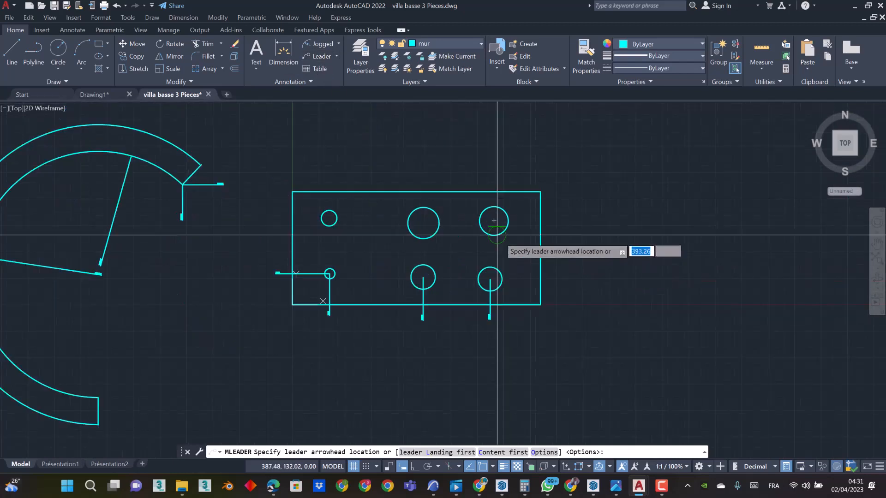
pyautogui.click(508, 221)
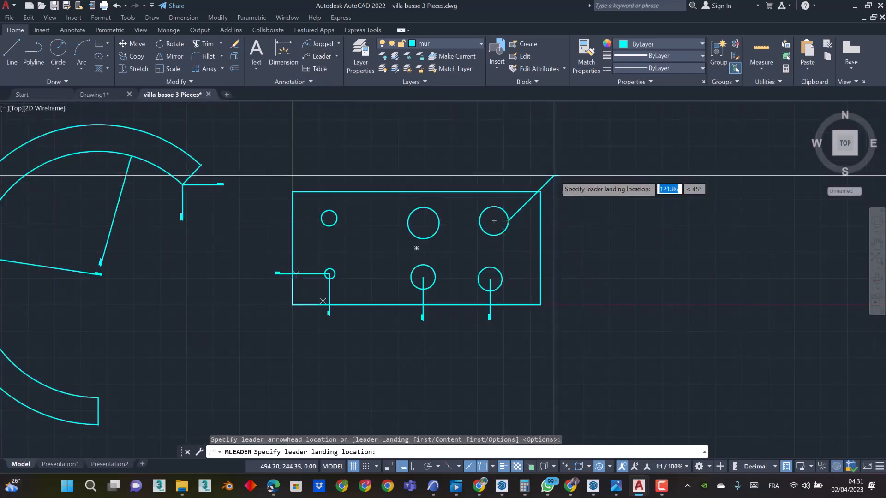
pyautogui.click(556, 166)
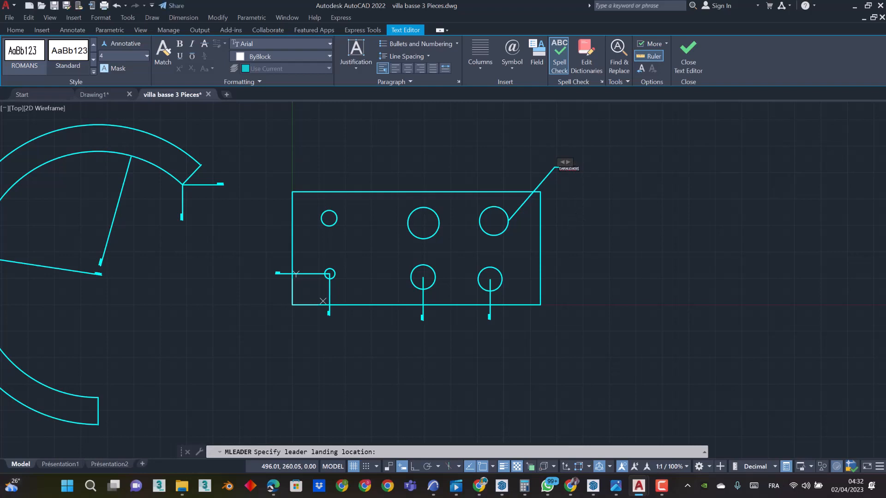
pyautogui.click(577, 194)
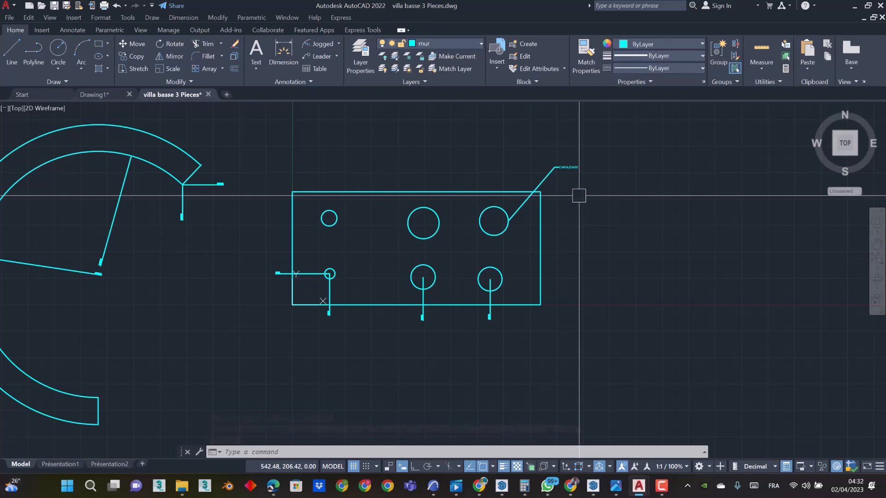
# Correct the multileader text to TARAUDAGE
pyautogui.scroll(6, 577, 194)
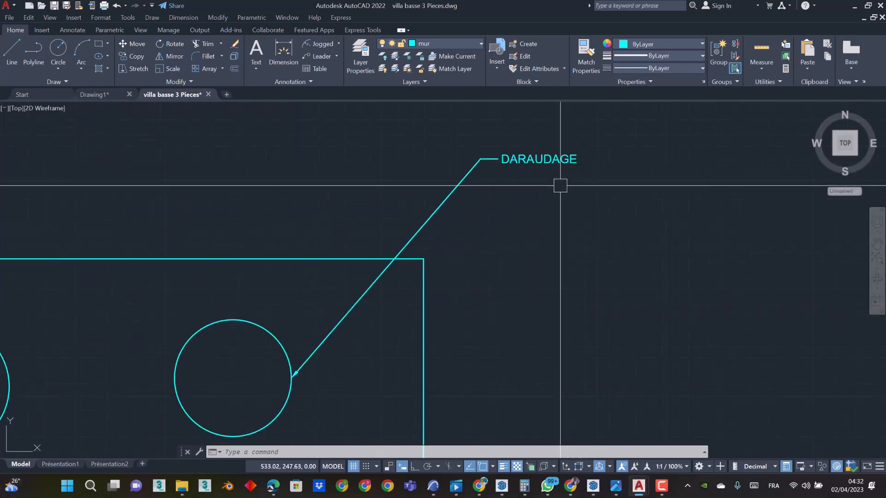
pyautogui.click(535, 159)
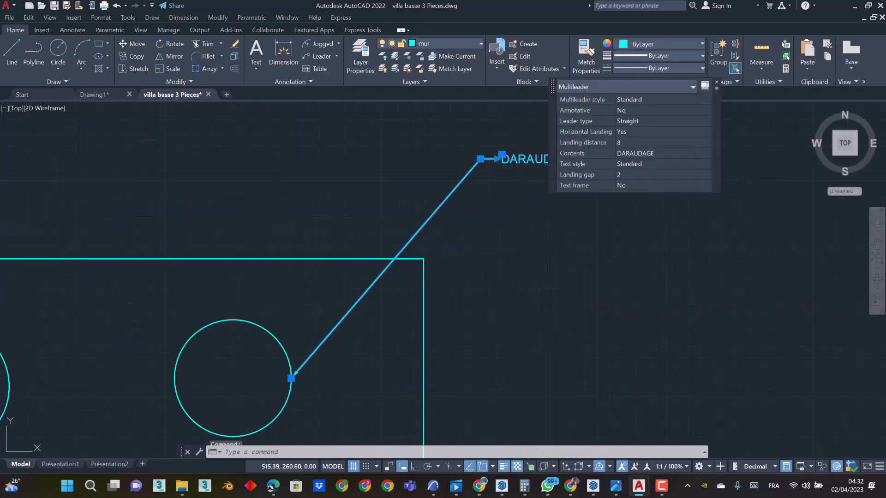
pyautogui.doubleClick(513, 159)
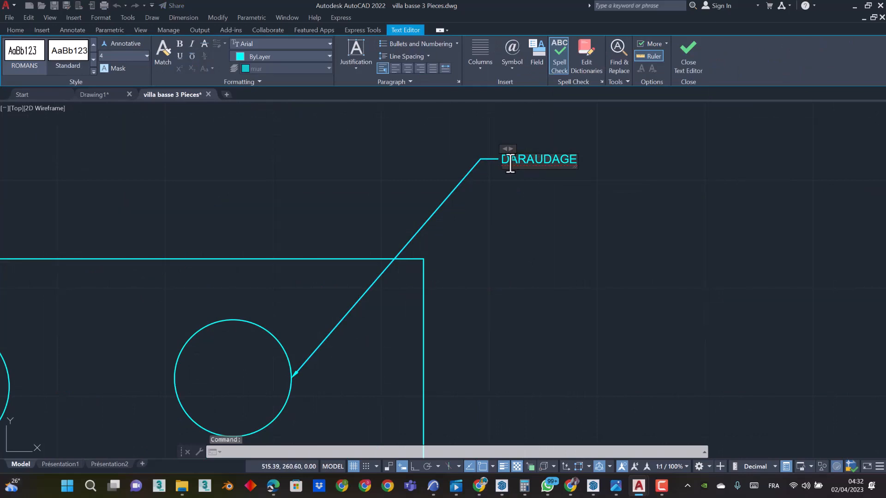
pyautogui.click(493, 202)
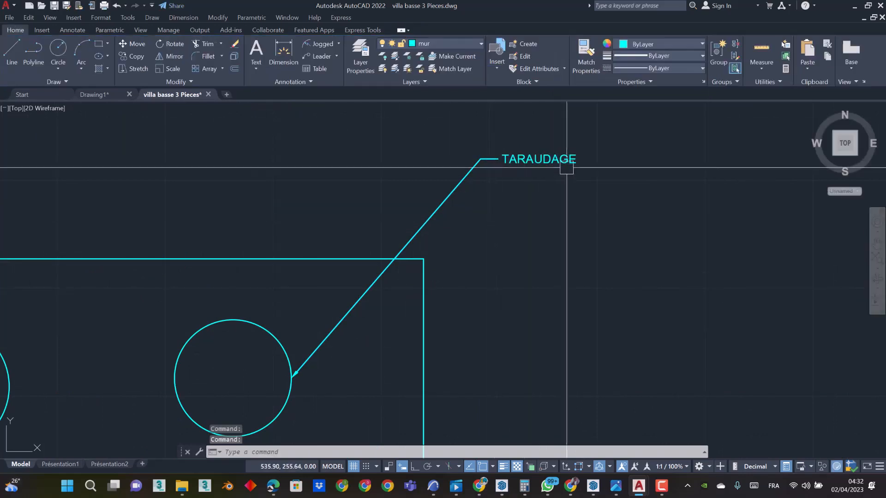
# Replace the multileader text with TROU FILETER
pyautogui.scroll(-4, 562, 167)
pyautogui.scroll(4, 548, 165)
pyautogui.click(548, 162)
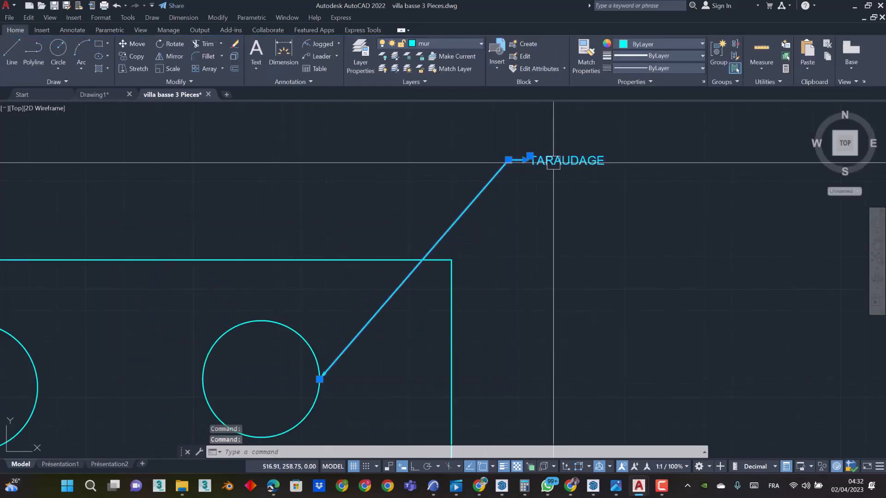
pyautogui.doubleClick(530, 161)
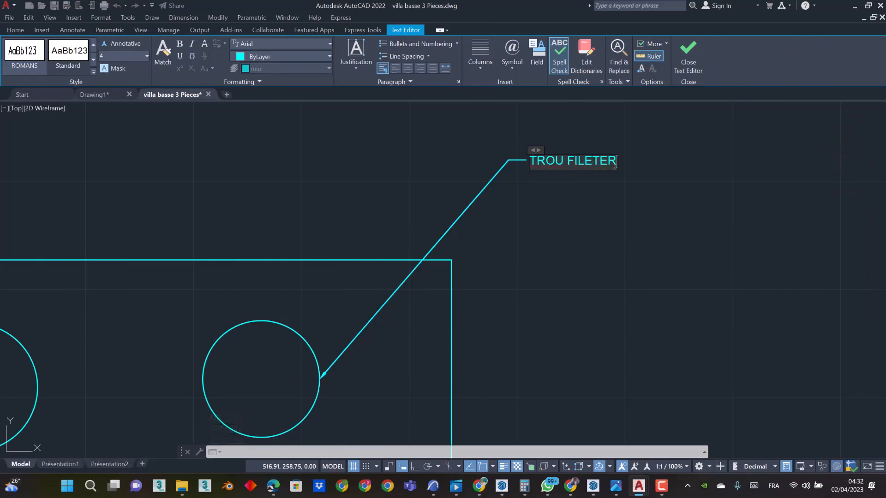
pyautogui.rightClick(551, 158)
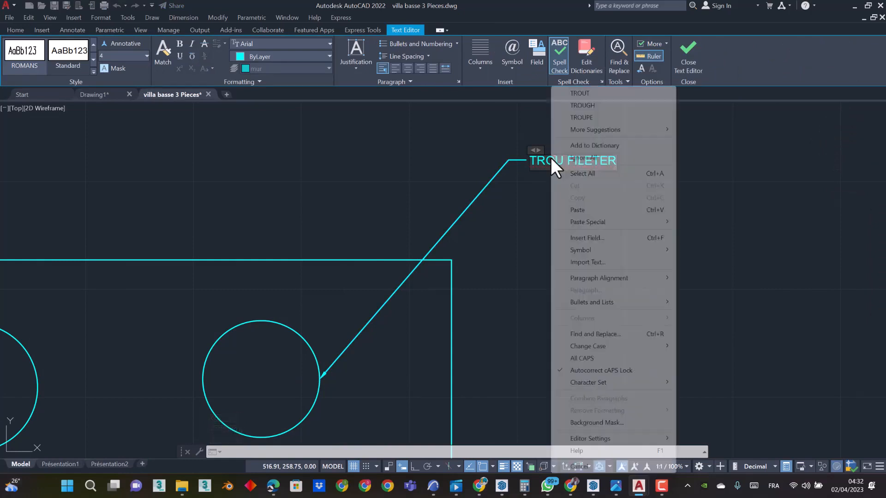
pyautogui.click(528, 199)
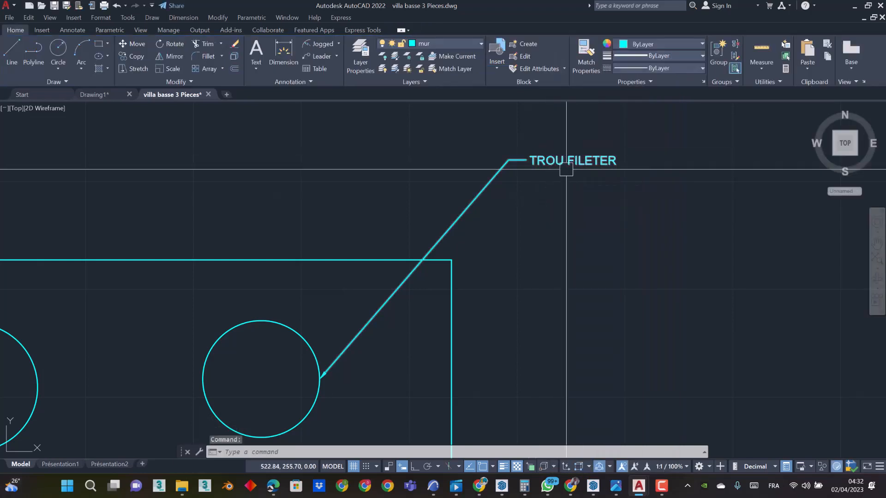
# Add a multileader pointing to the rectangle's right edge, landing outside to the upper right, with the text AVIER INOXIDABLE
pyautogui.scroll(-2, 594, 165)
pyautogui.scroll(-3, 553, 167)
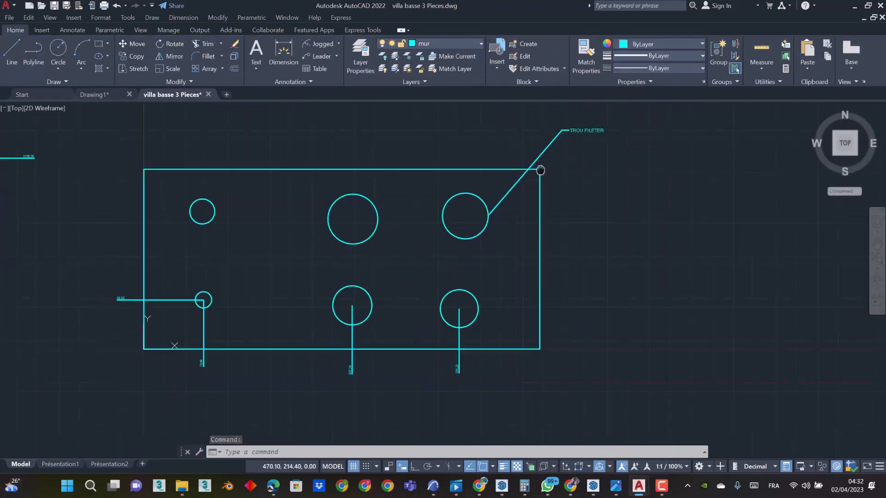
pyautogui.moveTo(463, 233); pyautogui.dragTo(495, 206, button='middle')
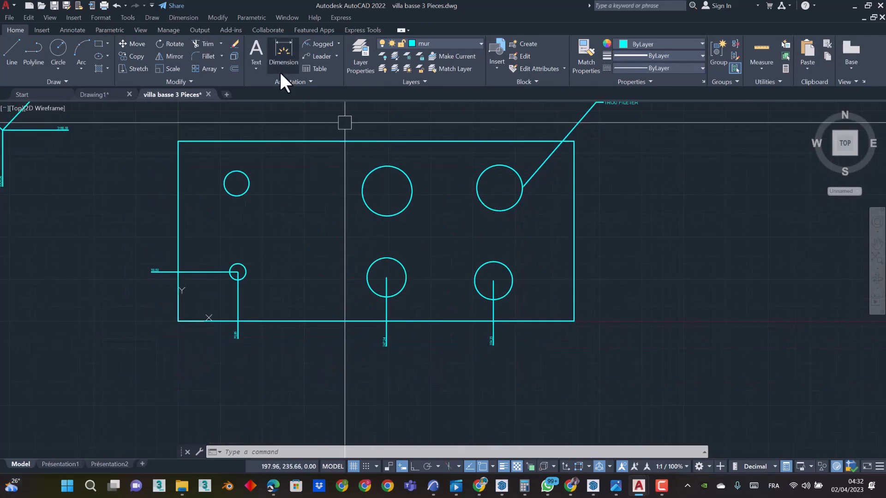
pyautogui.click(338, 43)
pyautogui.click(333, 57)
pyautogui.click(328, 56)
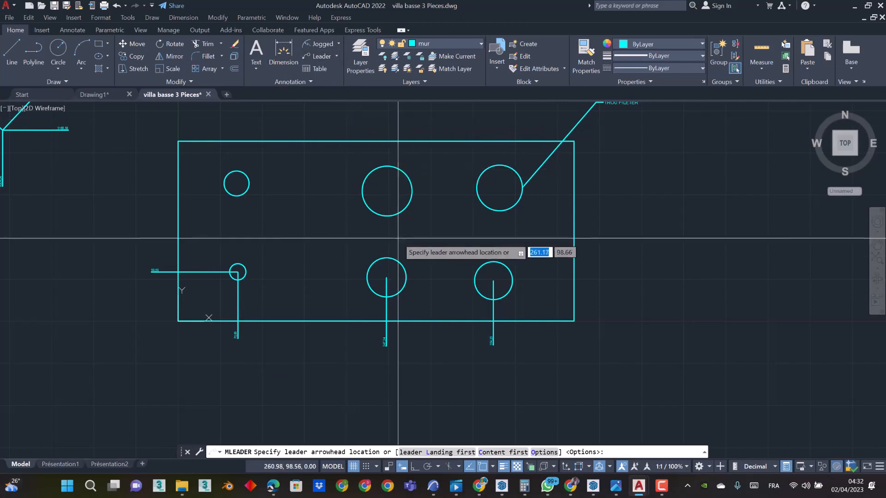
pyautogui.scroll(-3, 350, 242)
pyautogui.scroll(1, 470, 242)
pyautogui.click(458, 244)
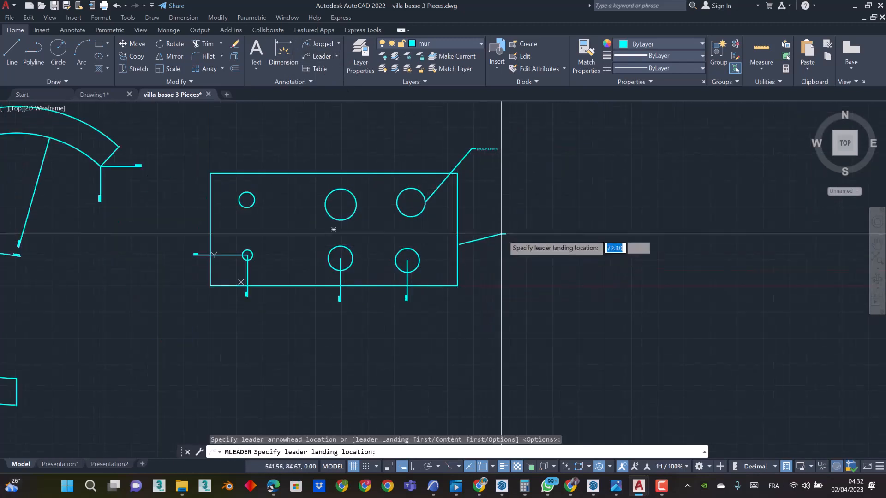
pyautogui.click(509, 229)
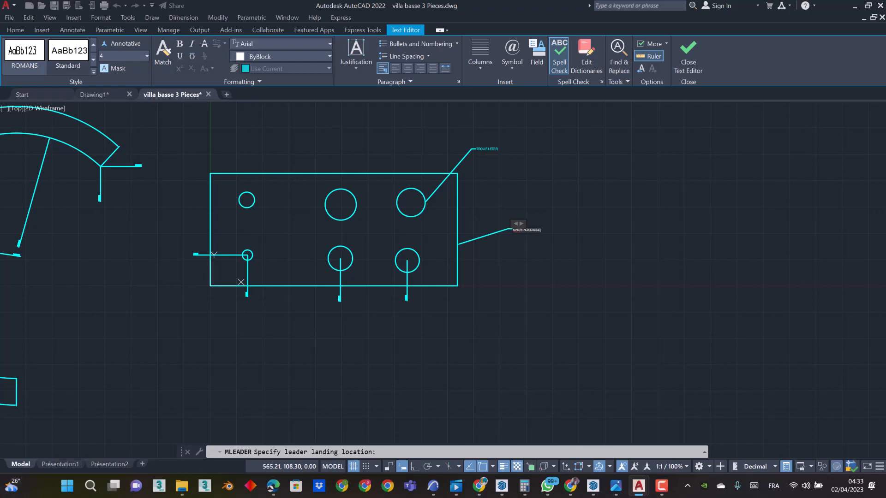
pyautogui.click(494, 263)
# Correct the new multileader's text to ACIER INOXIDABLE
pyautogui.scroll(8, 475, 272)
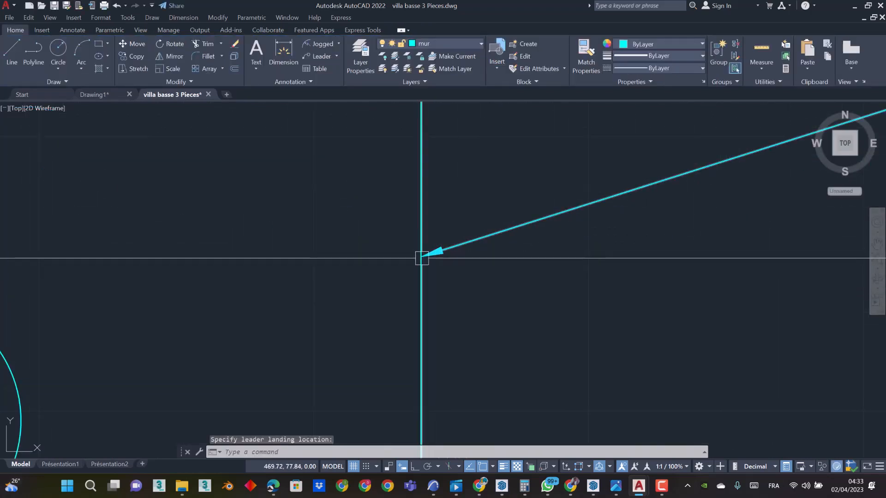
pyautogui.scroll(-6, 420, 257)
pyautogui.scroll(5, 507, 254)
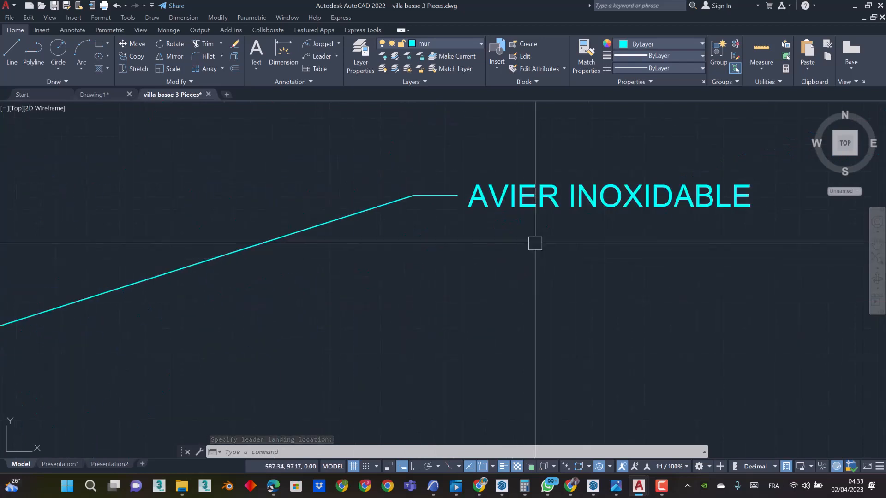
pyautogui.click(471, 193)
pyautogui.doubleClick(510, 196)
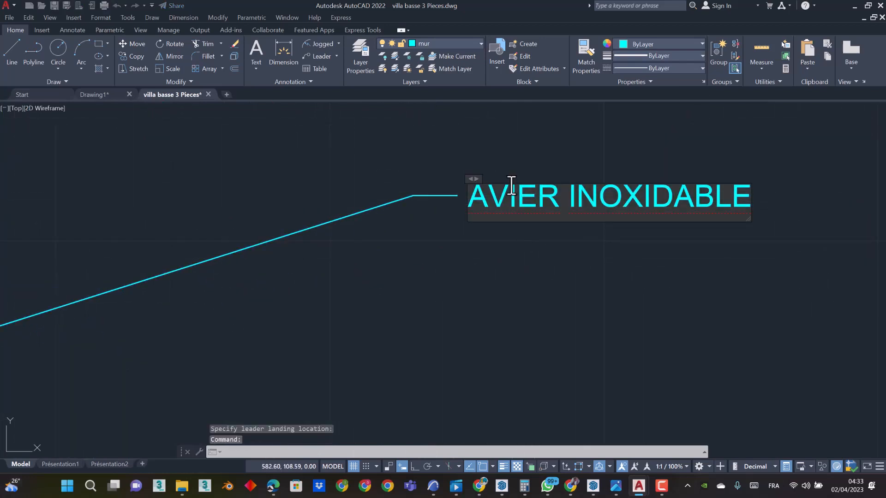
pyautogui.press('BackSpace')
pyautogui.write('C')
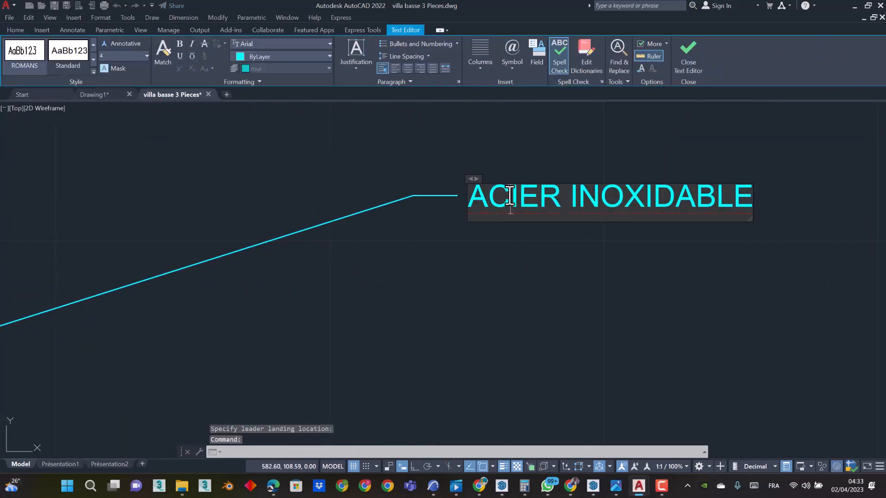
pyautogui.click(456, 278)
# Begin inserting an empty table in the Standard style and set its data rows to 3
pyautogui.scroll(-7, 548, 203)
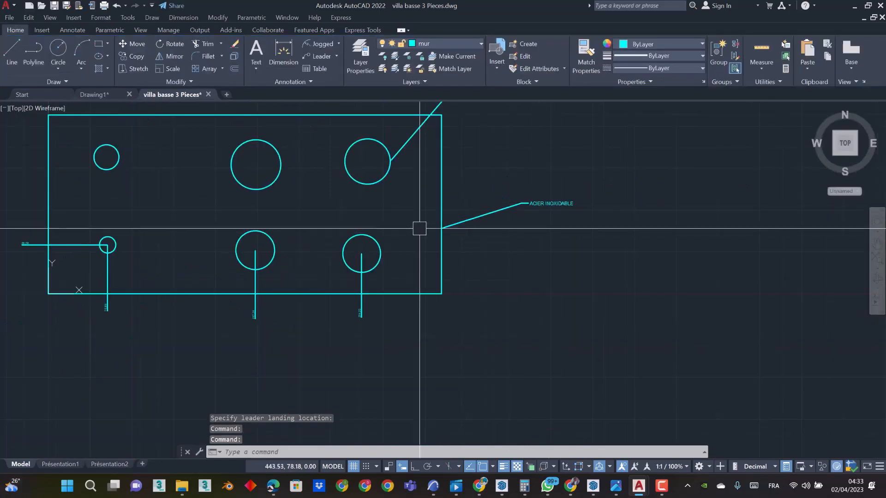
pyautogui.moveTo(301, 233); pyautogui.dragTo(421, 237, button='middle')
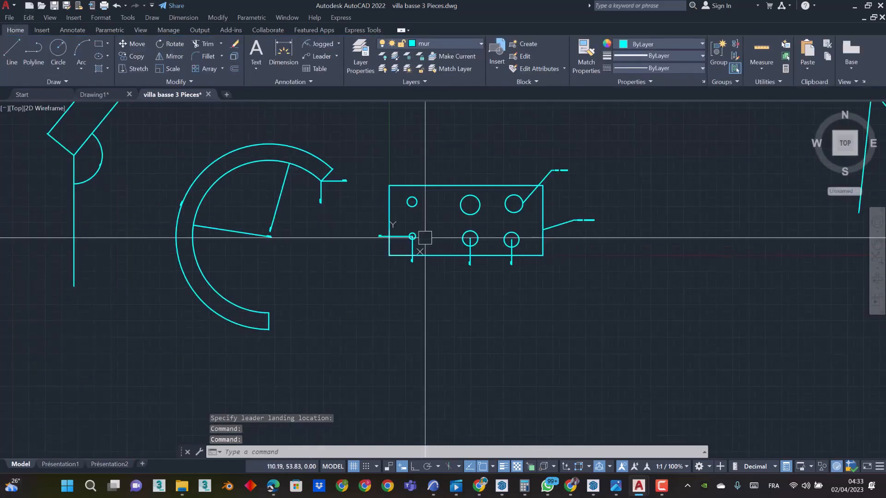
pyautogui.scroll(5, 539, 221)
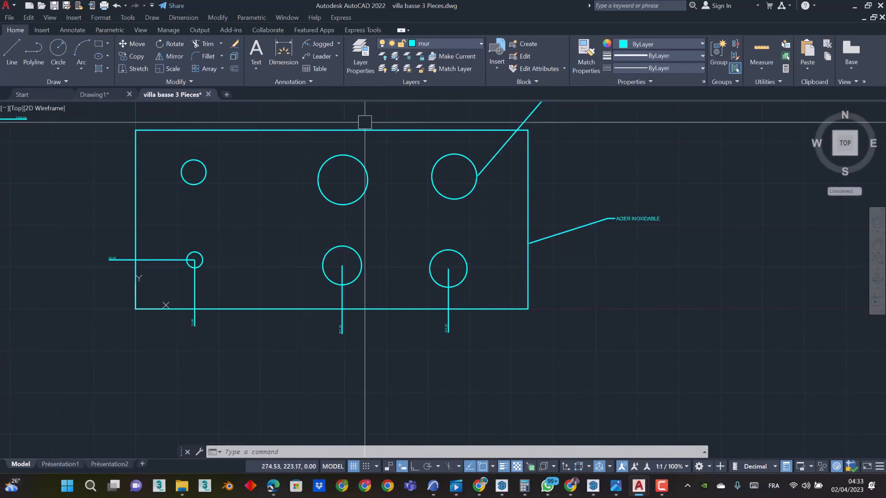
pyautogui.click(317, 69)
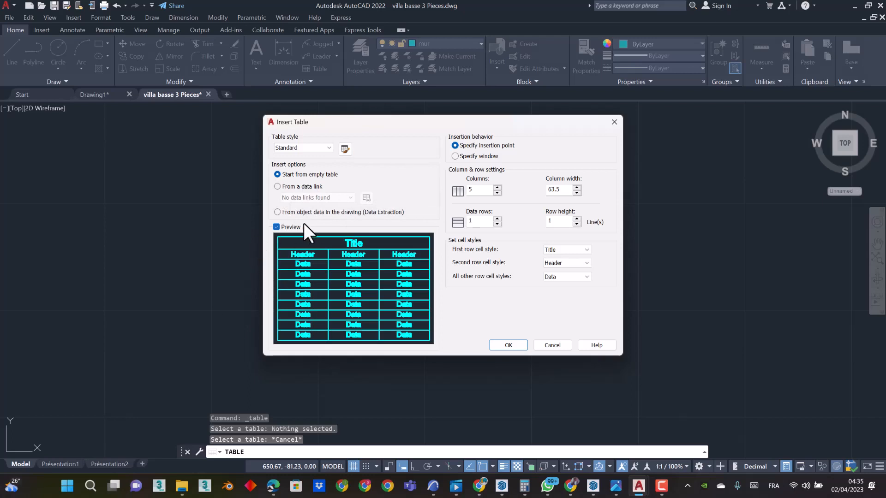
pyautogui.click(276, 226)
pyautogui.click(277, 226)
pyautogui.doubleClick(479, 190)
pyautogui.doubleClick(559, 190)
pyautogui.click(473, 219)
pyautogui.moveTo(478, 225); pyautogui.dragTo(446, 225)
pyautogui.write('3')
pyautogui.click(484, 189)
pyautogui.moveTo(484, 189); pyautogui.dragTo(378, 233)
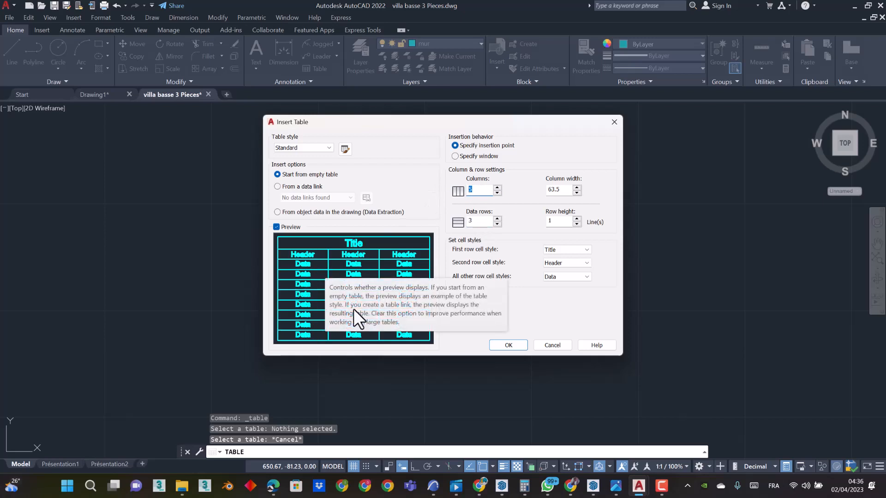
pyautogui.doubleClick(551, 221)
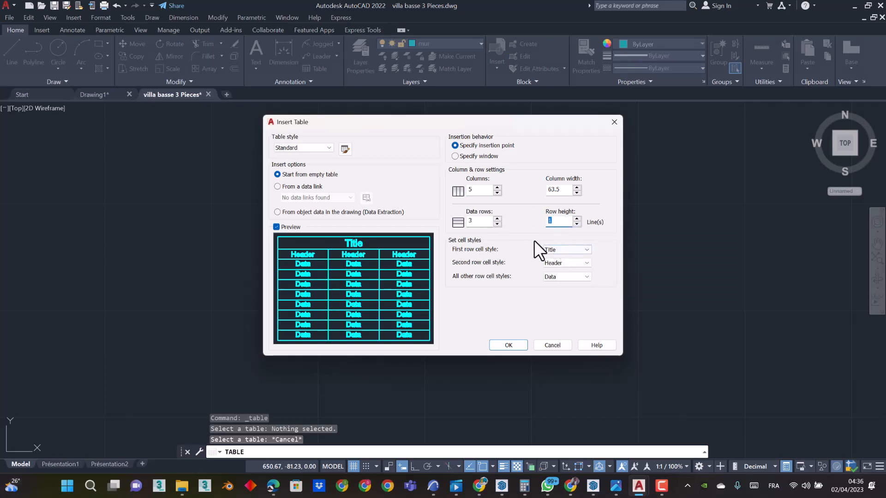
# Try the Header and Data cell styles for the table's first row and return it to Title
pyautogui.click(557, 249)
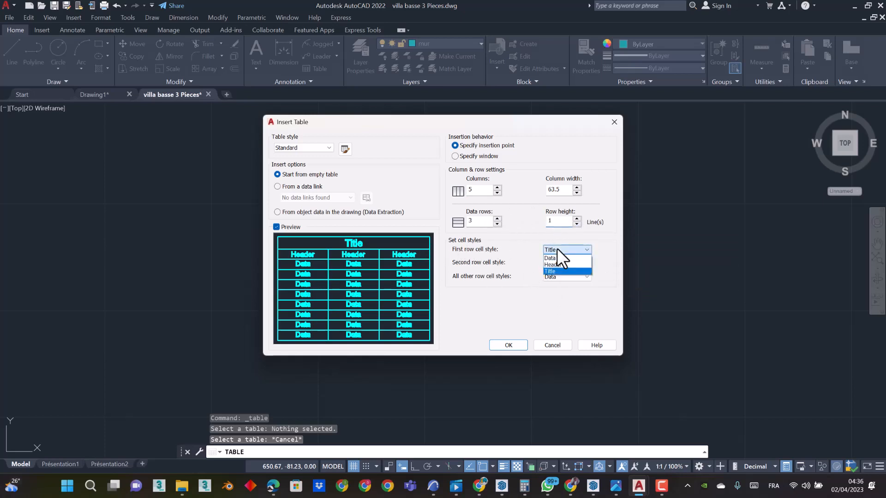
pyautogui.click(554, 265)
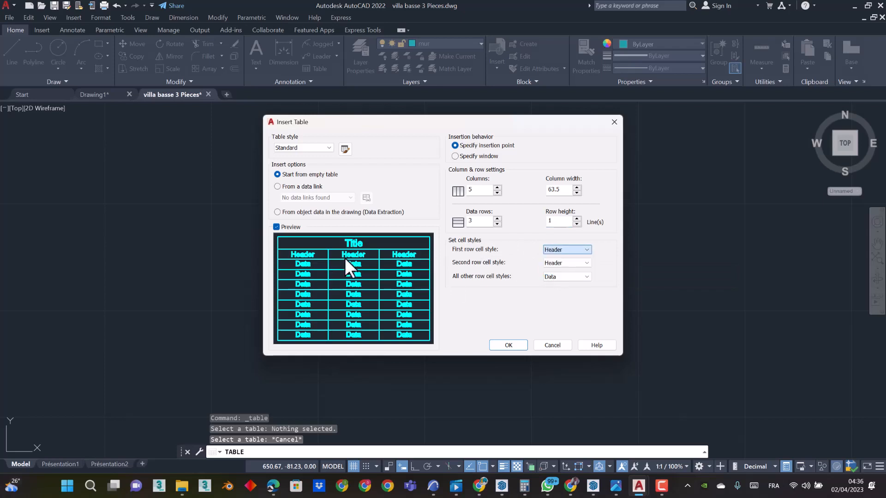
pyautogui.click(556, 249)
pyautogui.click(552, 257)
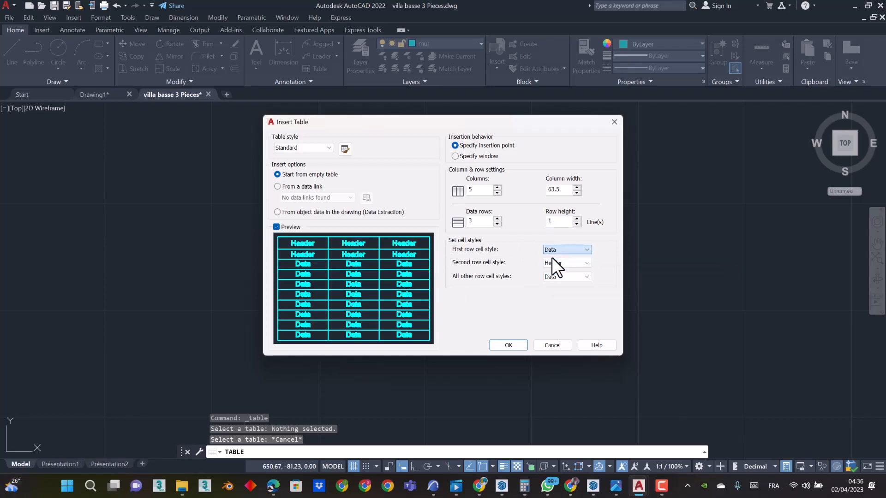
pyautogui.click(564, 250)
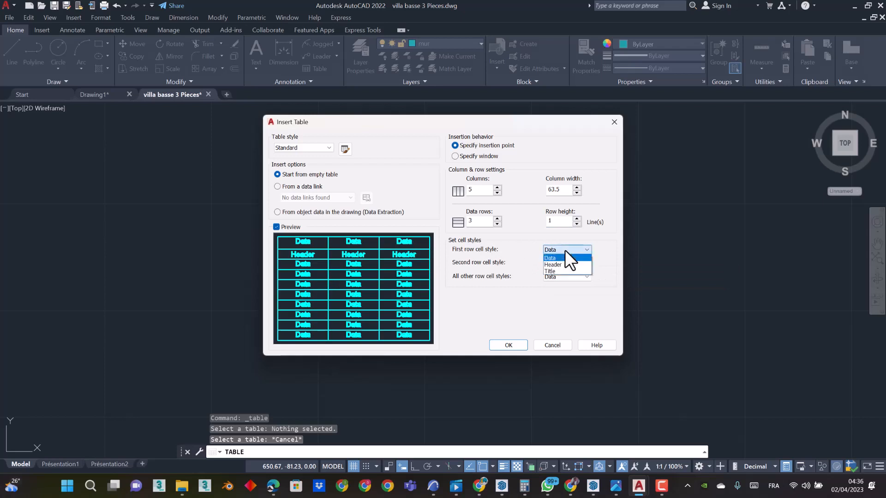
pyautogui.click(549, 271)
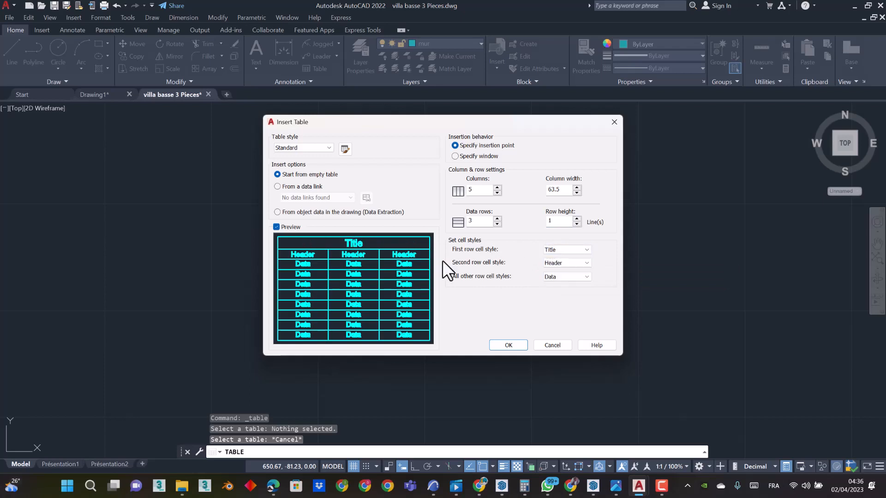
# Try the Title cell style for the table's second row and all other rows
pyautogui.click(549, 263)
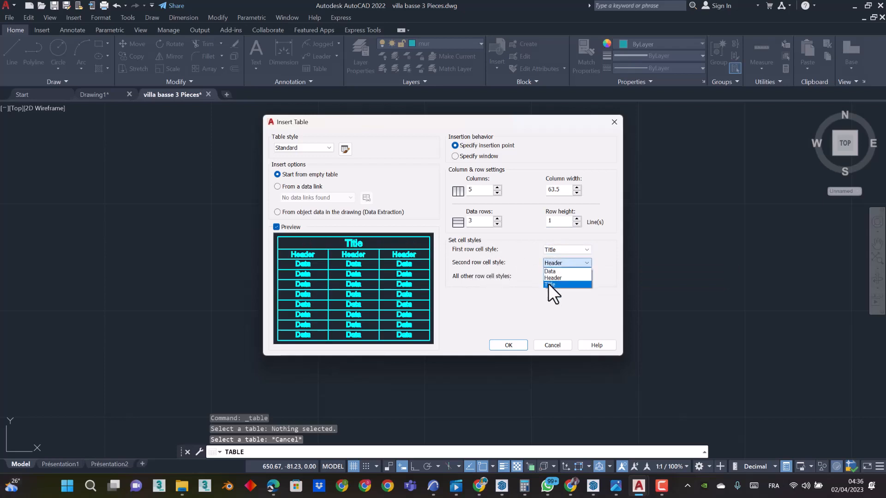
pyautogui.click(548, 283)
pyautogui.click(556, 273)
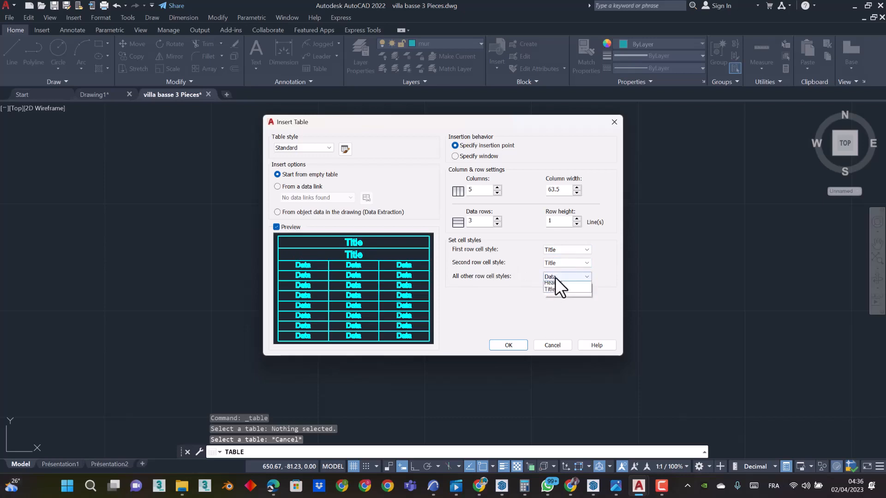
pyautogui.click(547, 296)
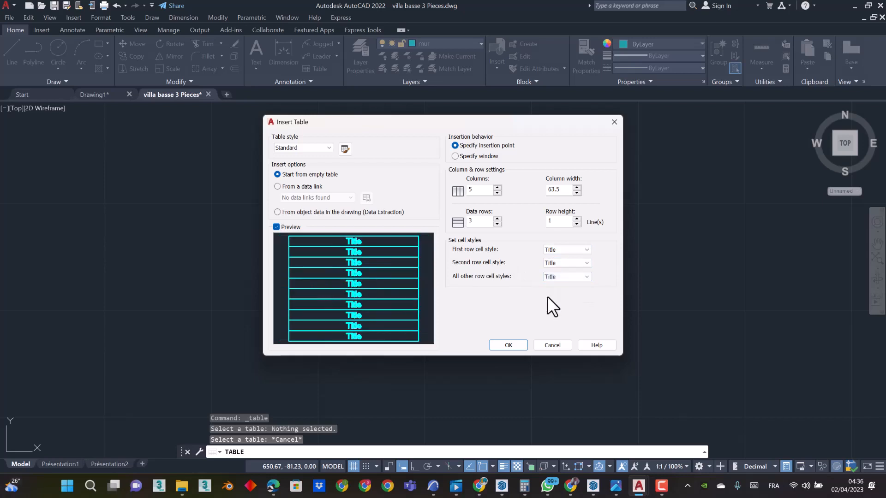
# Set the cell style of all other rows to Header and of the second row to Data
pyautogui.click(556, 279)
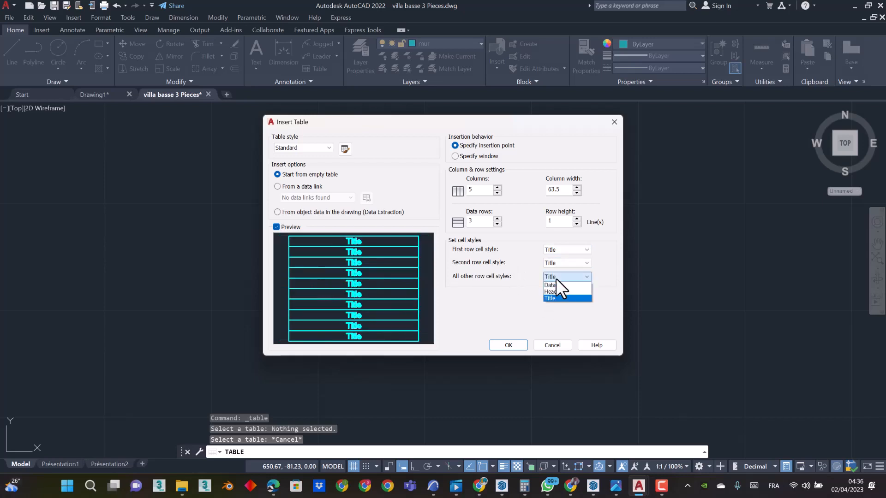
pyautogui.click(564, 292)
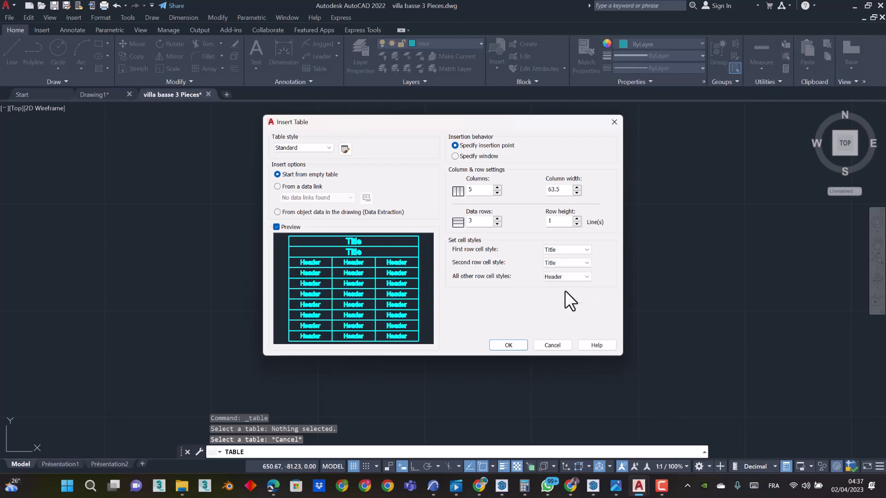
pyautogui.click(558, 262)
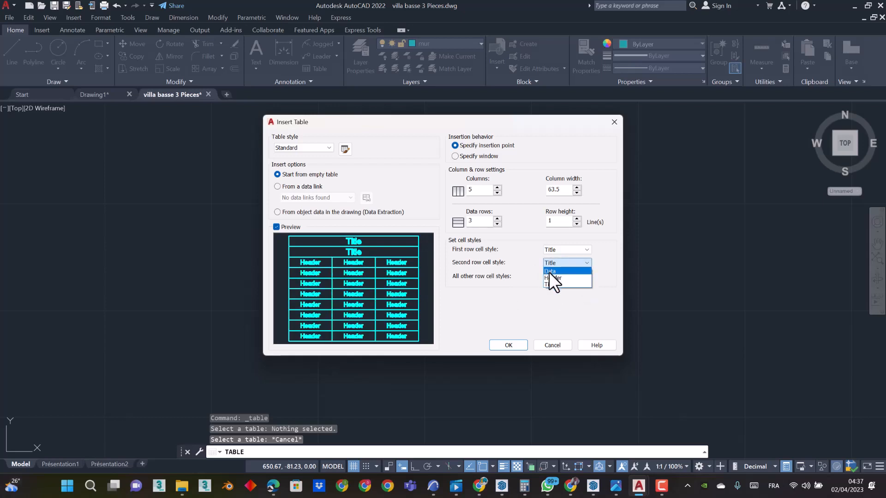
pyautogui.click(554, 272)
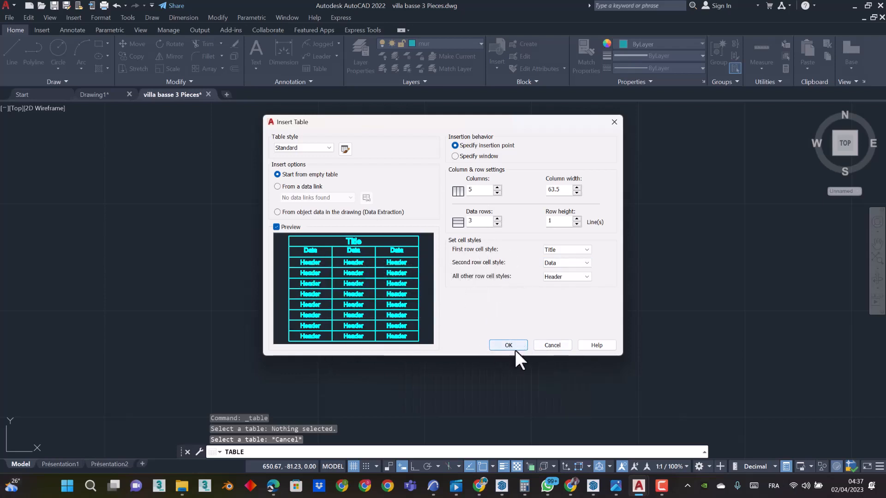
# Place the table just below the rectangle with the circles and enter TEST as its title
pyautogui.click(526, 343)
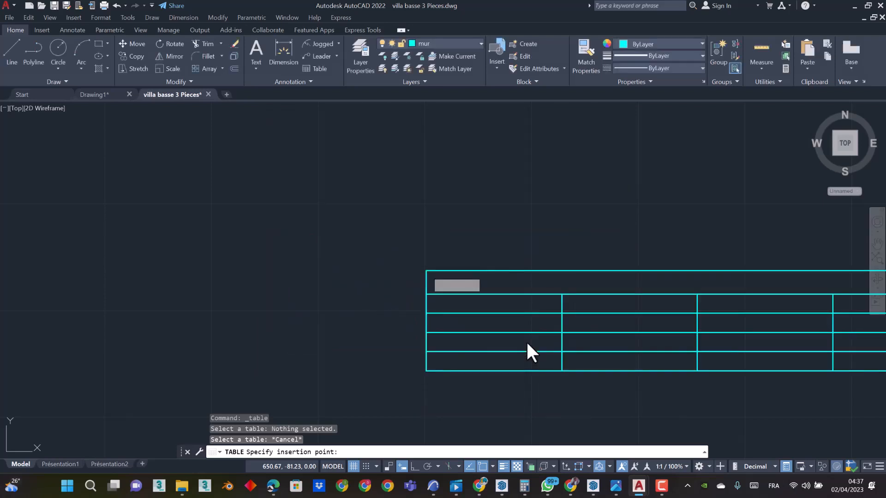
pyautogui.scroll(-5, 527, 343)
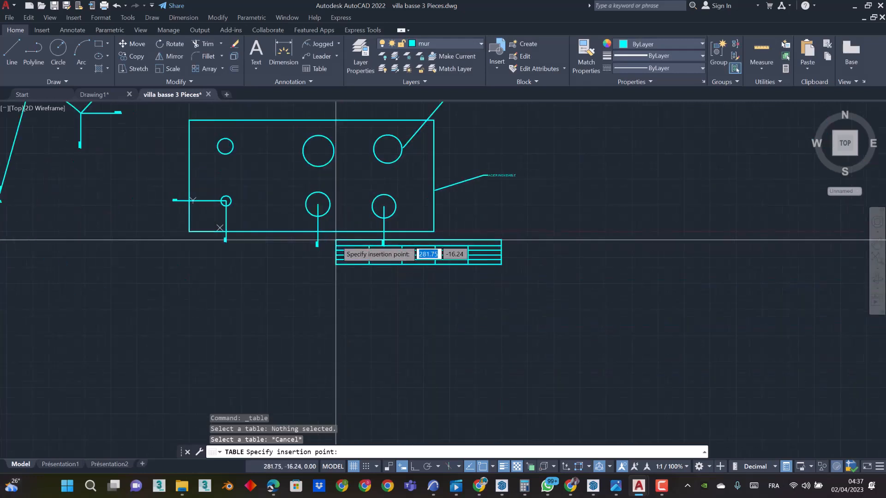
pyautogui.scroll(2, 190, 243)
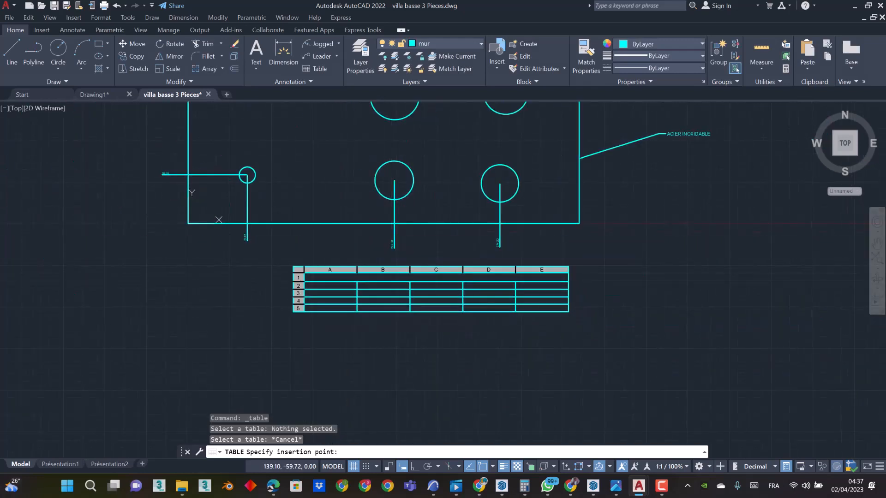
pyautogui.click(293, 266)
pyautogui.scroll(2, 365, 296)
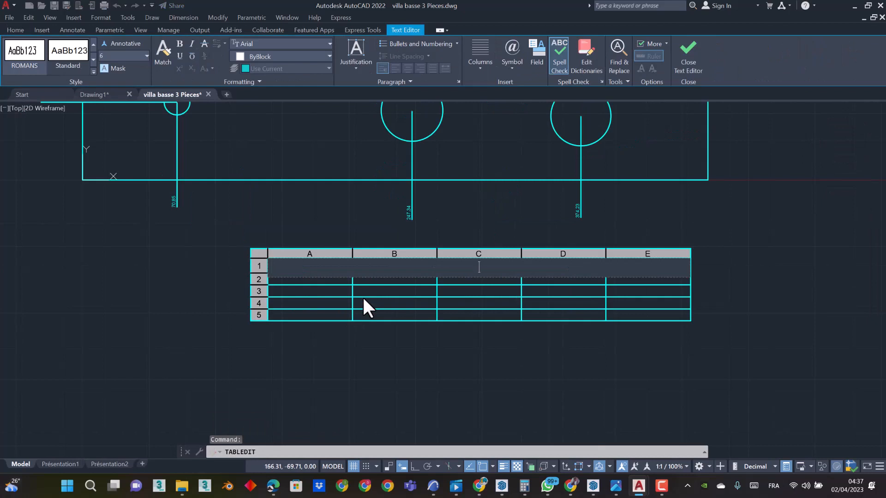
pyautogui.write('TEST')
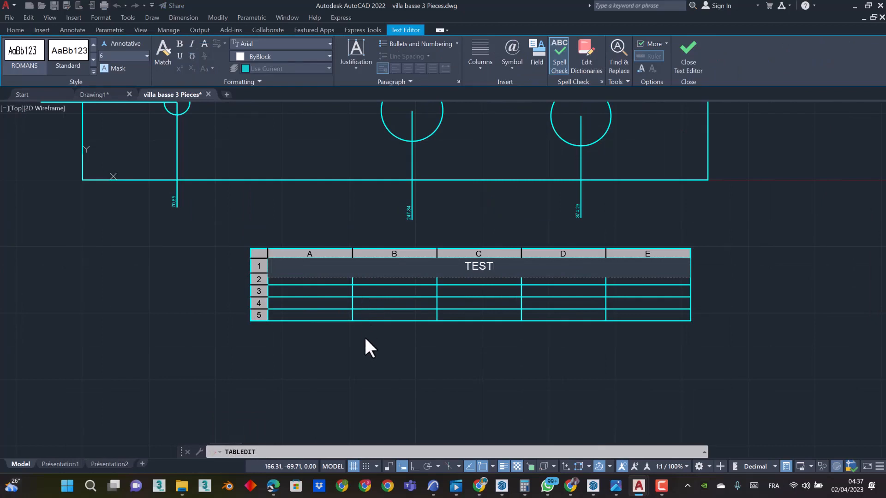
pyautogui.press('Escape')
pyautogui.scroll(3, 415, 272)
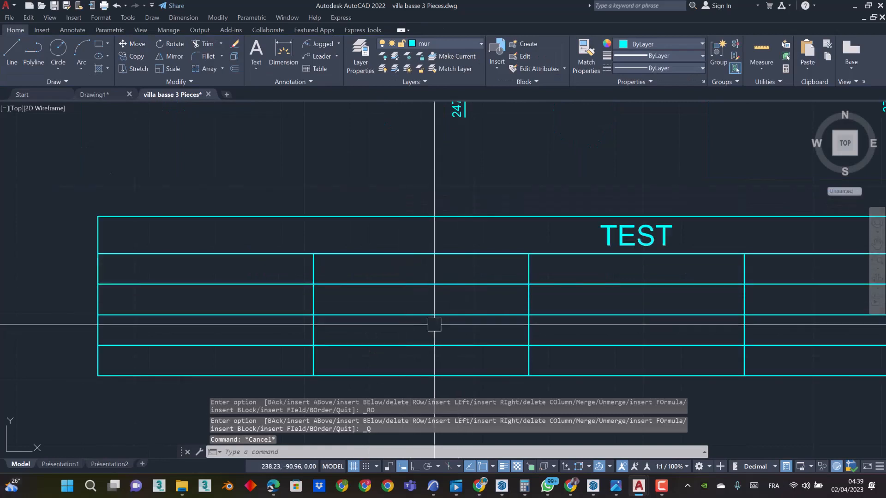
pyautogui.moveTo(425, 294); pyautogui.dragTo(358, 259, button='middle')
pyautogui.scroll(-4, 318, 166)
pyautogui.scroll(4, 444, 283)
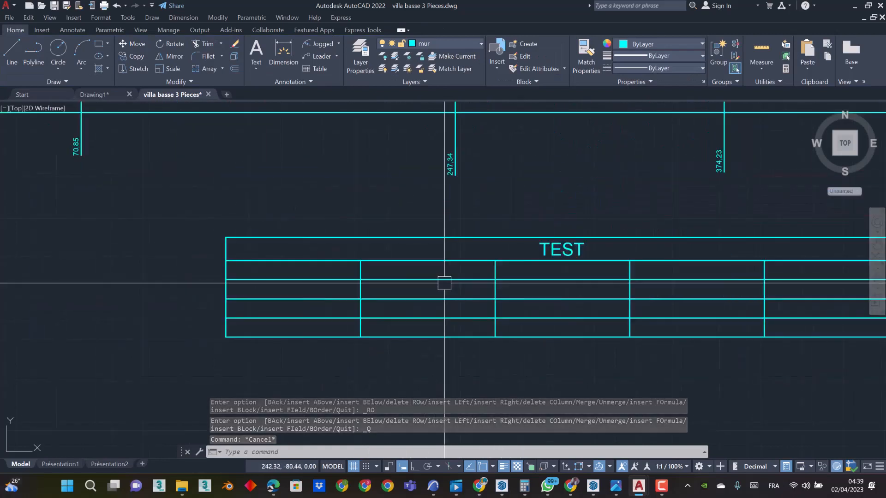
pyautogui.scroll(-4, 316, 253)
pyautogui.scroll(2, 332, 263)
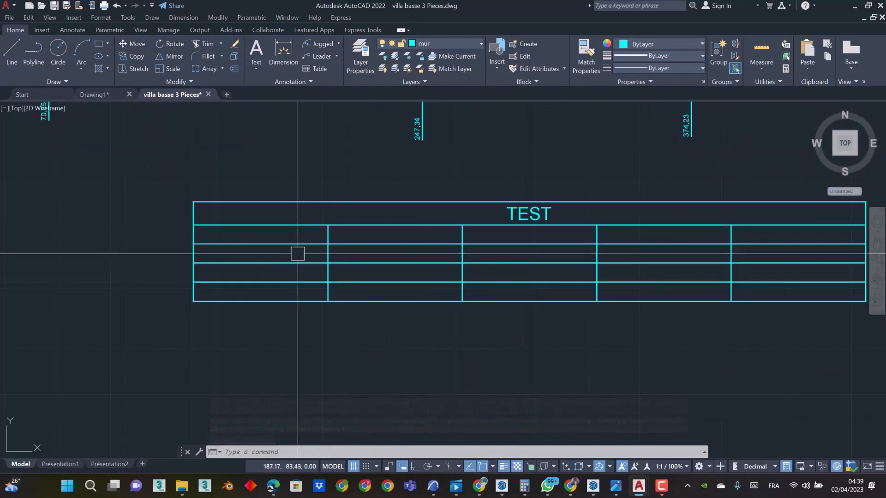
# Enter 3 in cell A2, directly below the table's TEST title row
pyautogui.scroll(4, 259, 243)
pyautogui.click(292, 226)
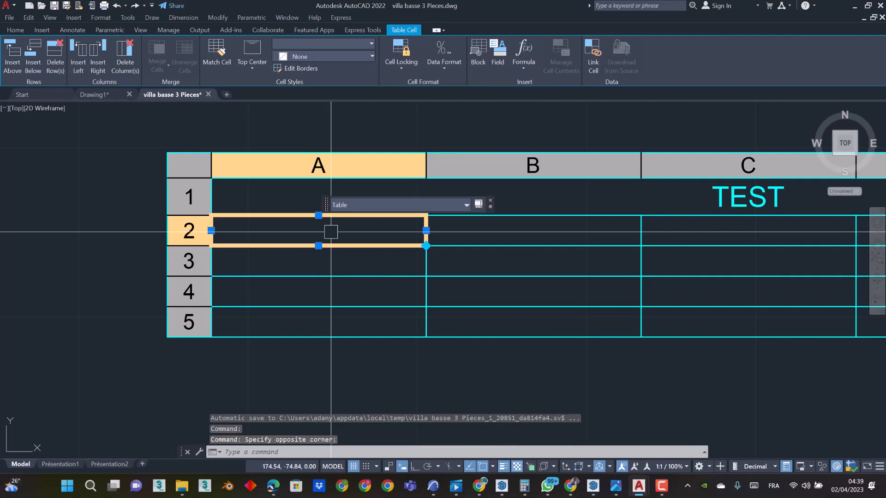
pyautogui.doubleClick(331, 231)
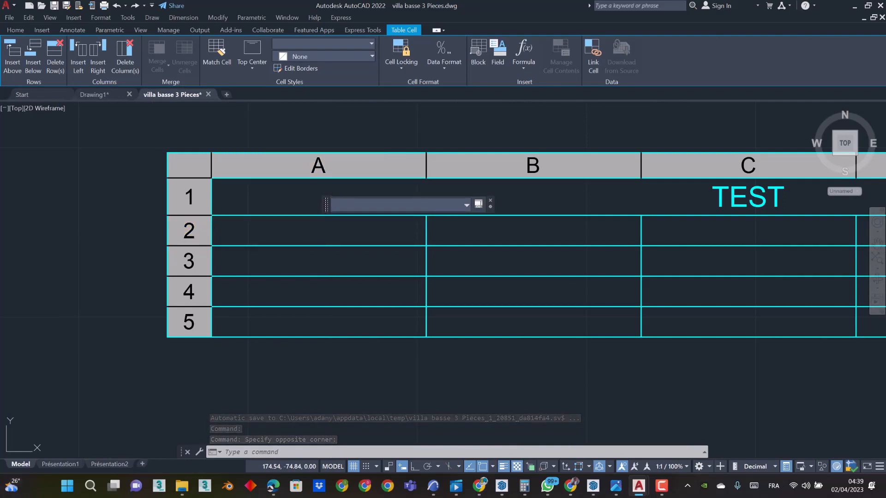
pyautogui.write('3D')
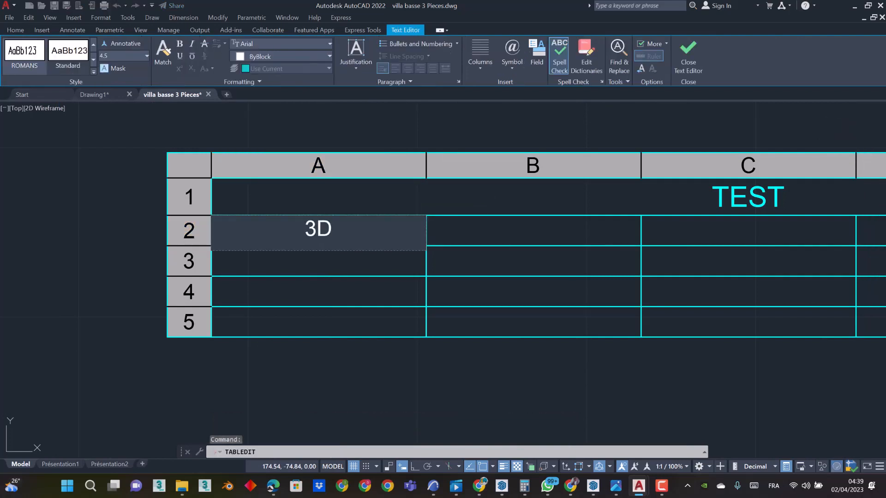
pyautogui.press('BackSpace')
# Enter DE in cell A3 and FA in cell A4 of the table
pyautogui.click(331, 270)
pyautogui.click(317, 255)
pyautogui.press('Escape')
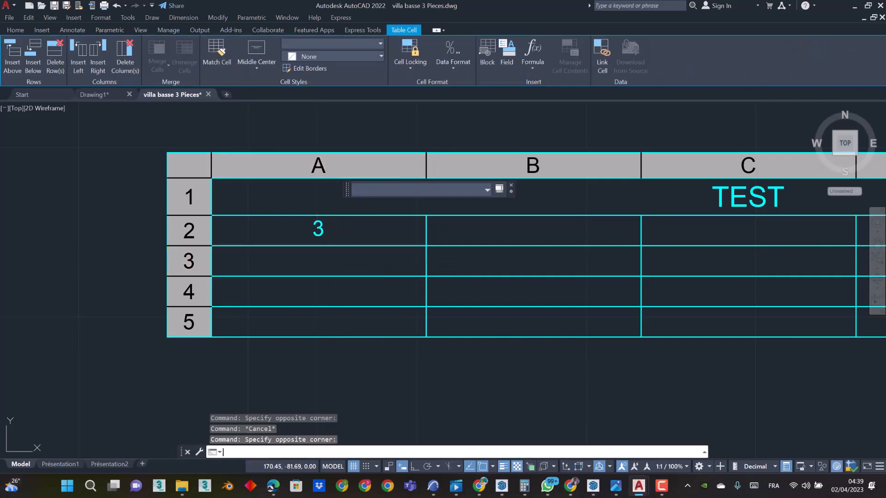
pyautogui.write('DE')
pyautogui.click(315, 310)
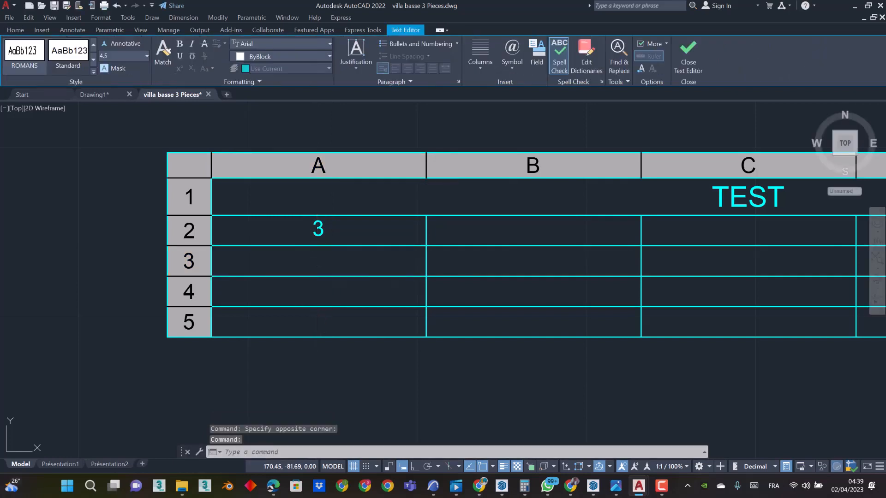
pyautogui.click(320, 289)
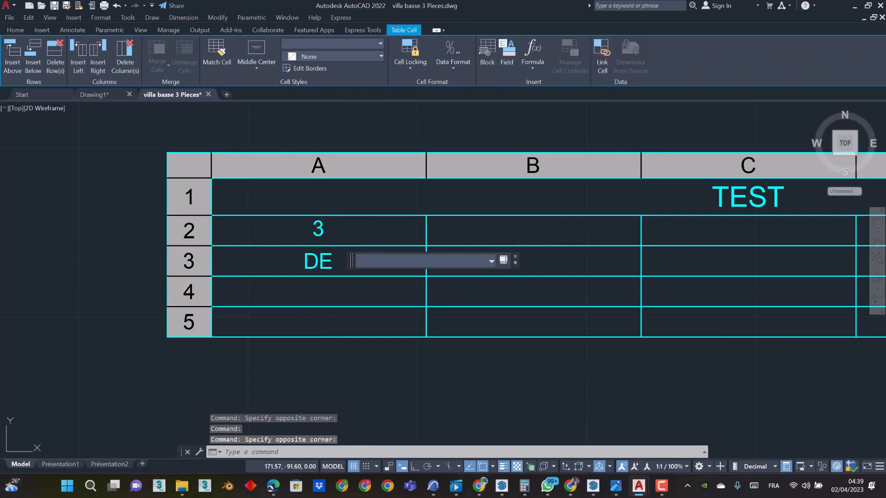
pyautogui.write('FA')
pyautogui.click(334, 223)
pyautogui.moveTo(335, 223); pyautogui.dragTo(316, 228, button='middle')
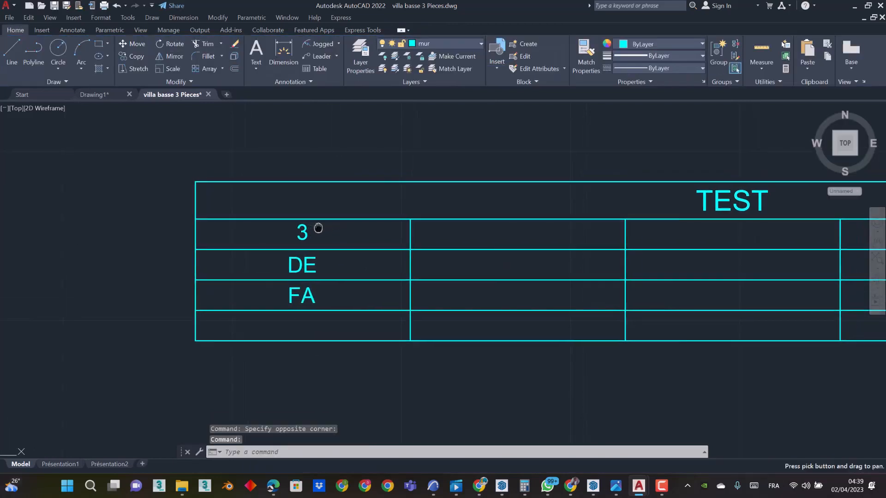
# Enter F in cell B3 of the table, beside the DE cell
pyautogui.click(458, 272)
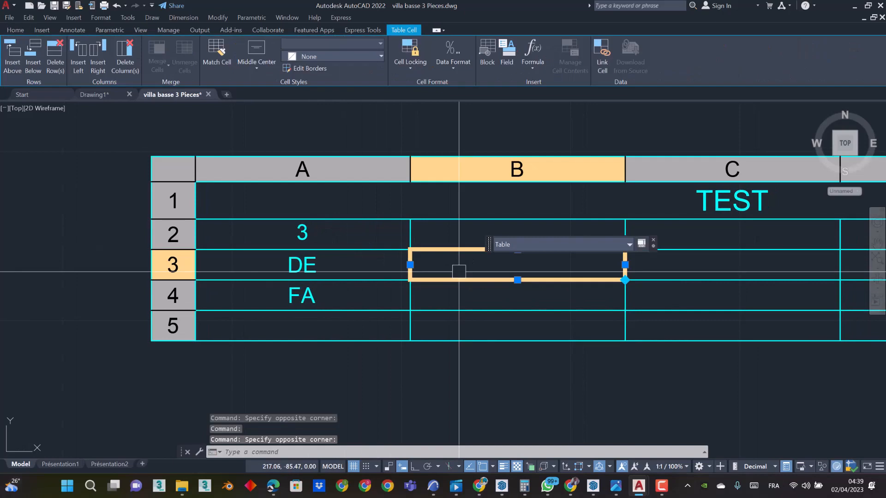
pyautogui.doubleClick(459, 272)
pyautogui.write('F')
pyautogui.click(480, 245)
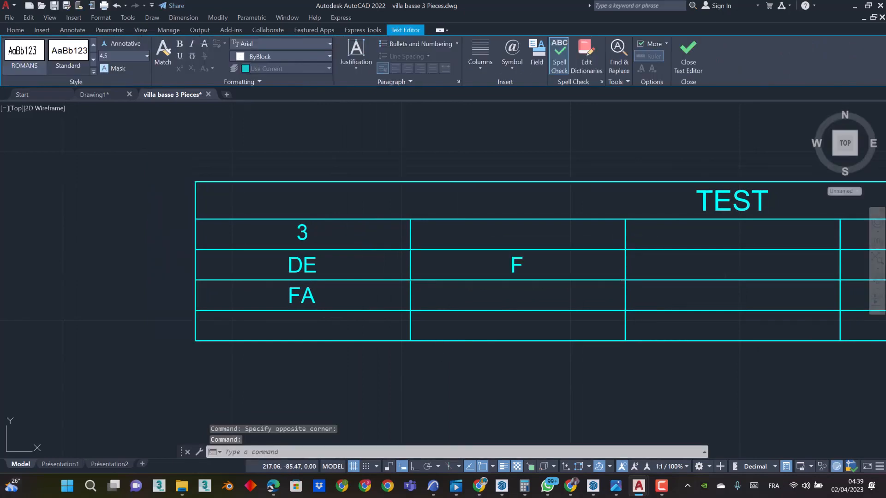
pyautogui.moveTo(478, 253); pyautogui.dragTo(411, 274, button='middle')
pyautogui.click(410, 275)
pyautogui.scroll(-2, 448, 291)
pyautogui.scroll(2, 299, 283)
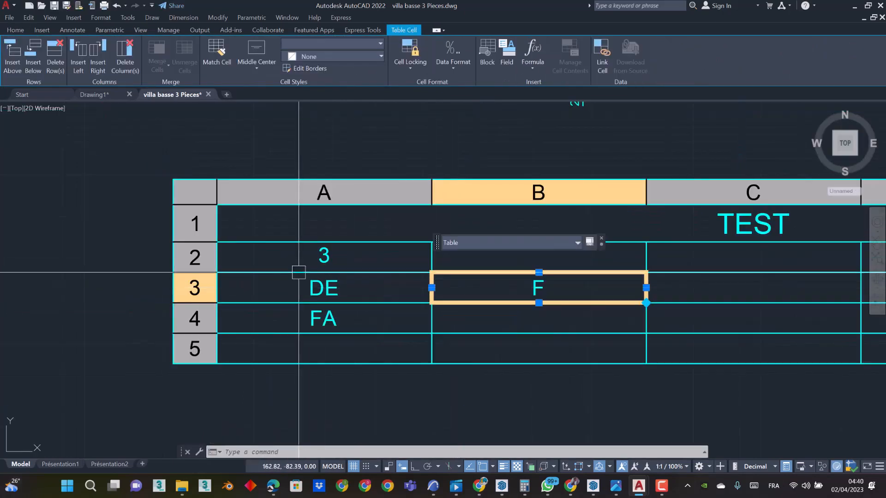
# Align the content of cell A2 to Middle Left
pyautogui.click(326, 253)
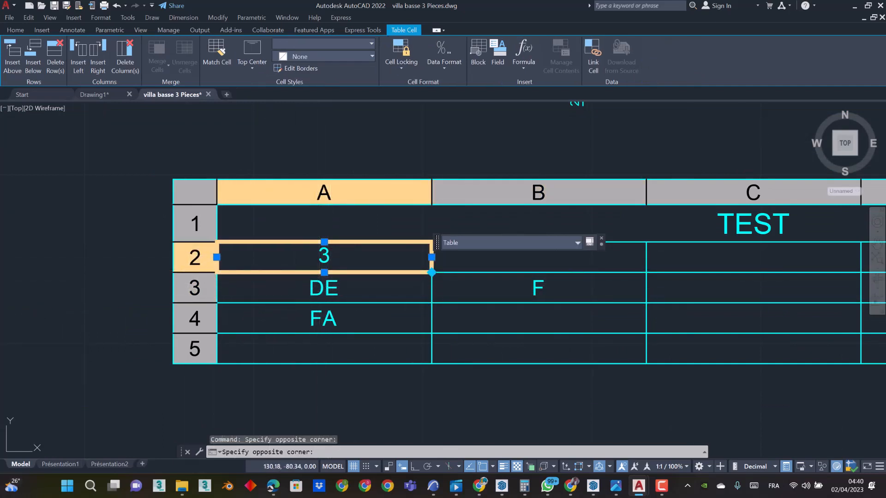
pyautogui.click(212, 287)
pyautogui.click(198, 256)
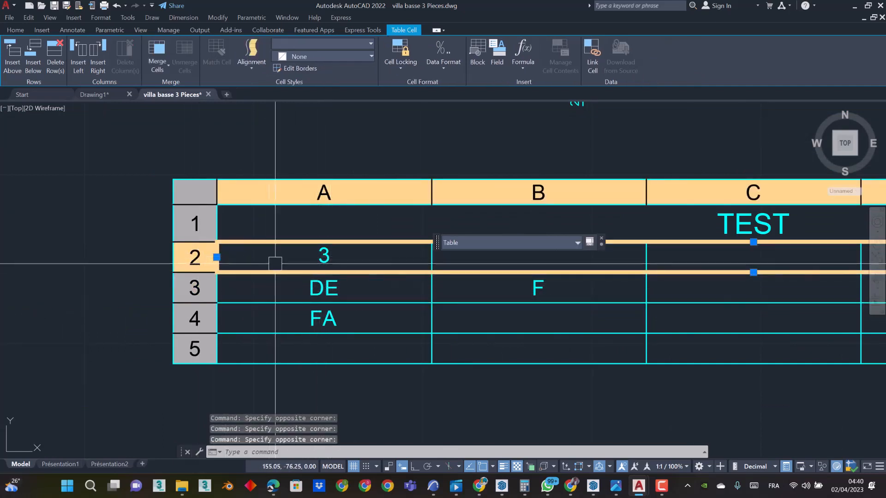
pyautogui.click(316, 285)
pyautogui.click(322, 251)
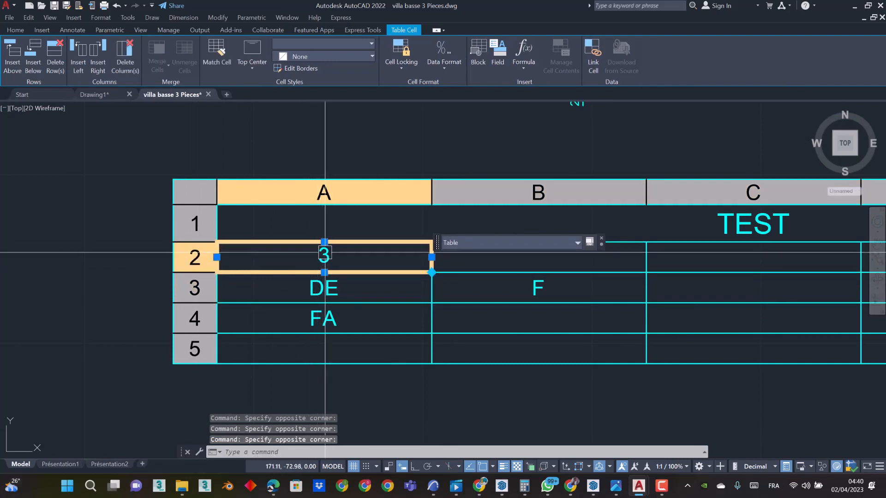
pyautogui.click(249, 54)
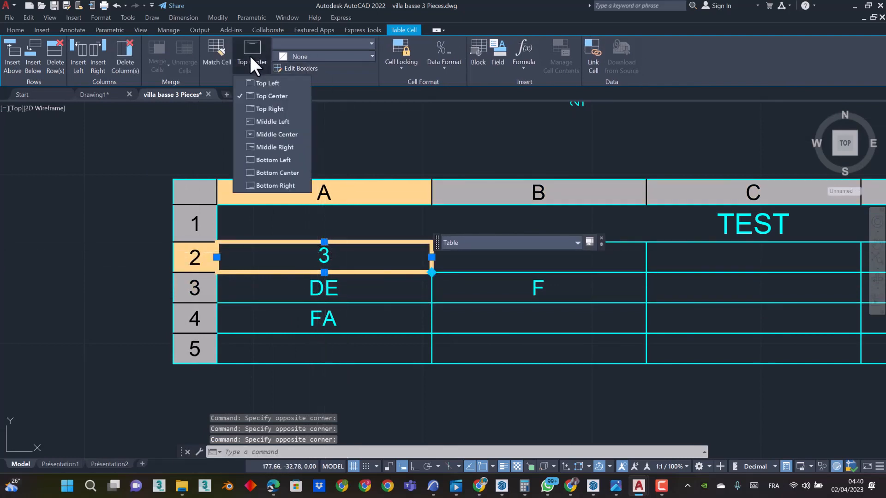
pyautogui.click(281, 109)
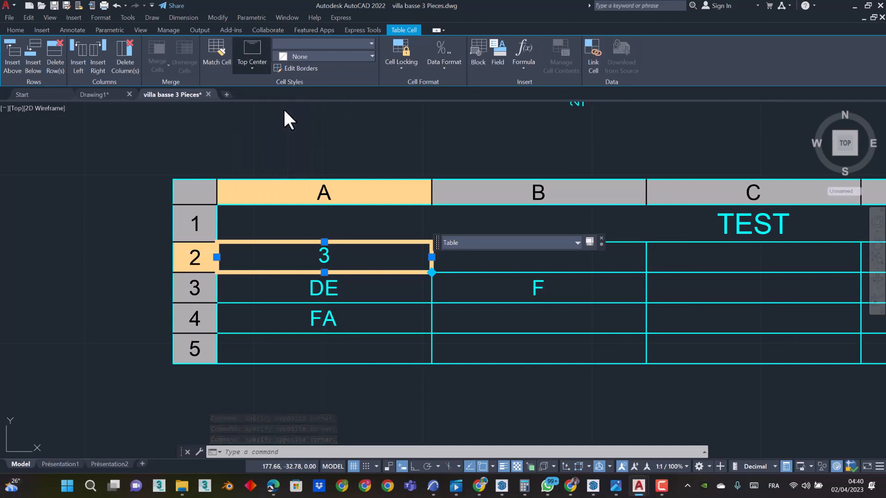
pyautogui.click(252, 51)
pyautogui.click(262, 121)
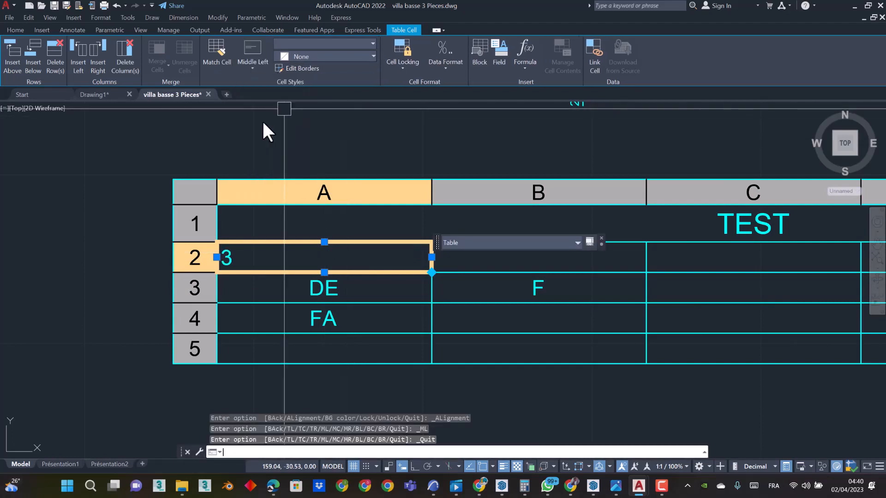
# Try the Middle Center, Bottom Left and Top Right alignments on cell A2
pyautogui.click(240, 51)
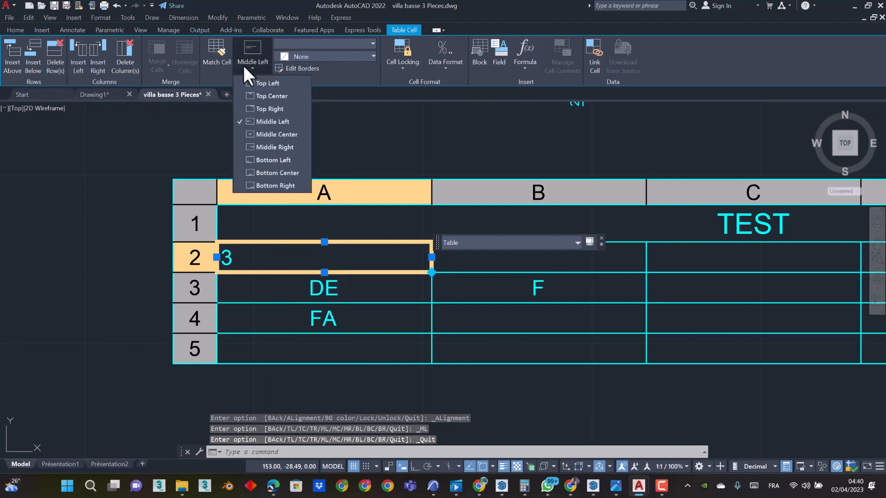
pyautogui.click(262, 134)
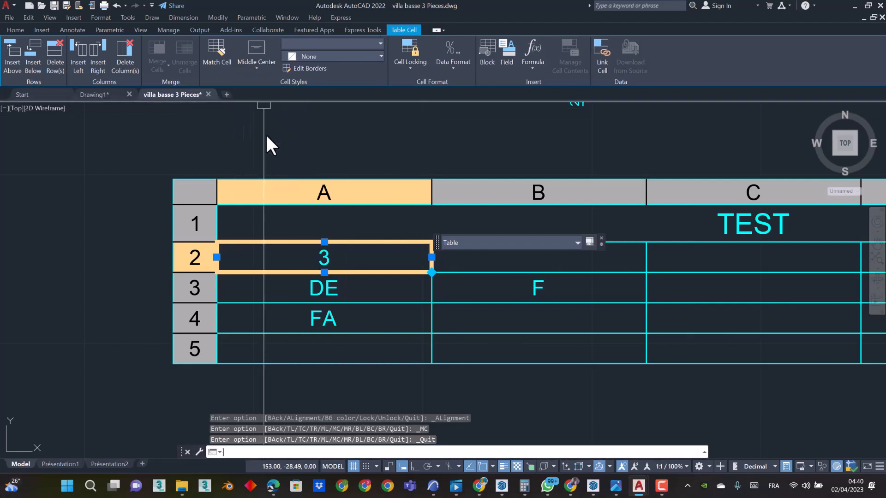
pyautogui.click(263, 62)
pyautogui.click(266, 159)
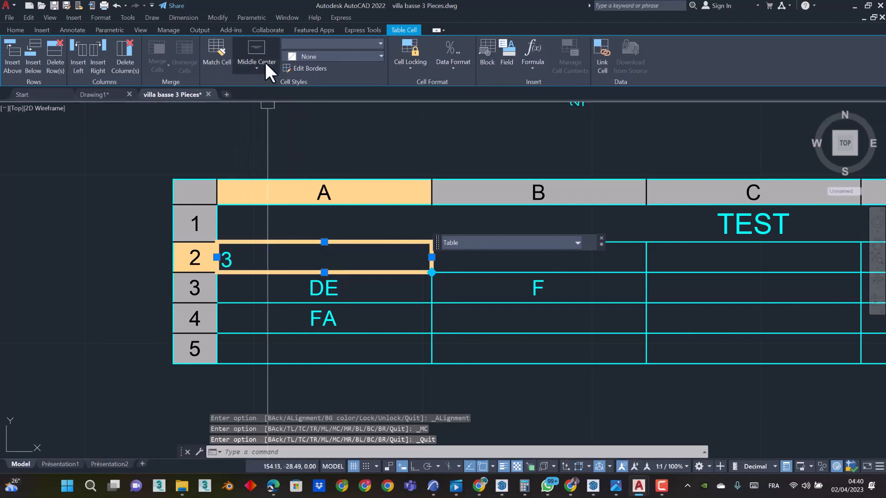
pyautogui.click(264, 48)
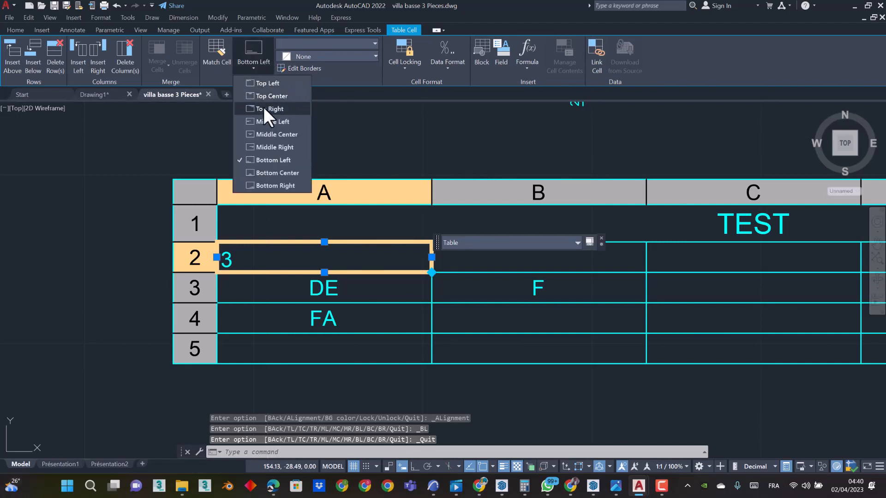
pyautogui.click(263, 109)
# Return the alignment of cell A2 to Middle Left and deselect the cell
pyautogui.click(251, 40)
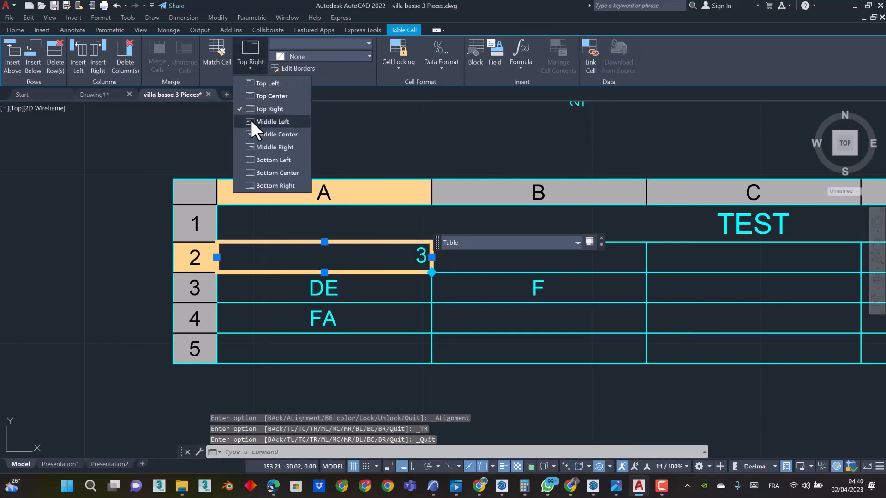
pyautogui.click(251, 119)
pyautogui.press('Escape')
pyautogui.scroll(-4, 455, 292)
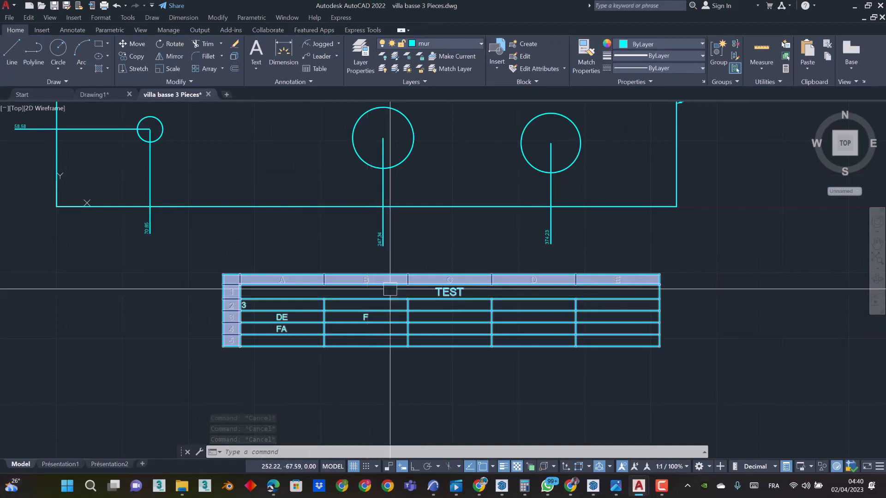